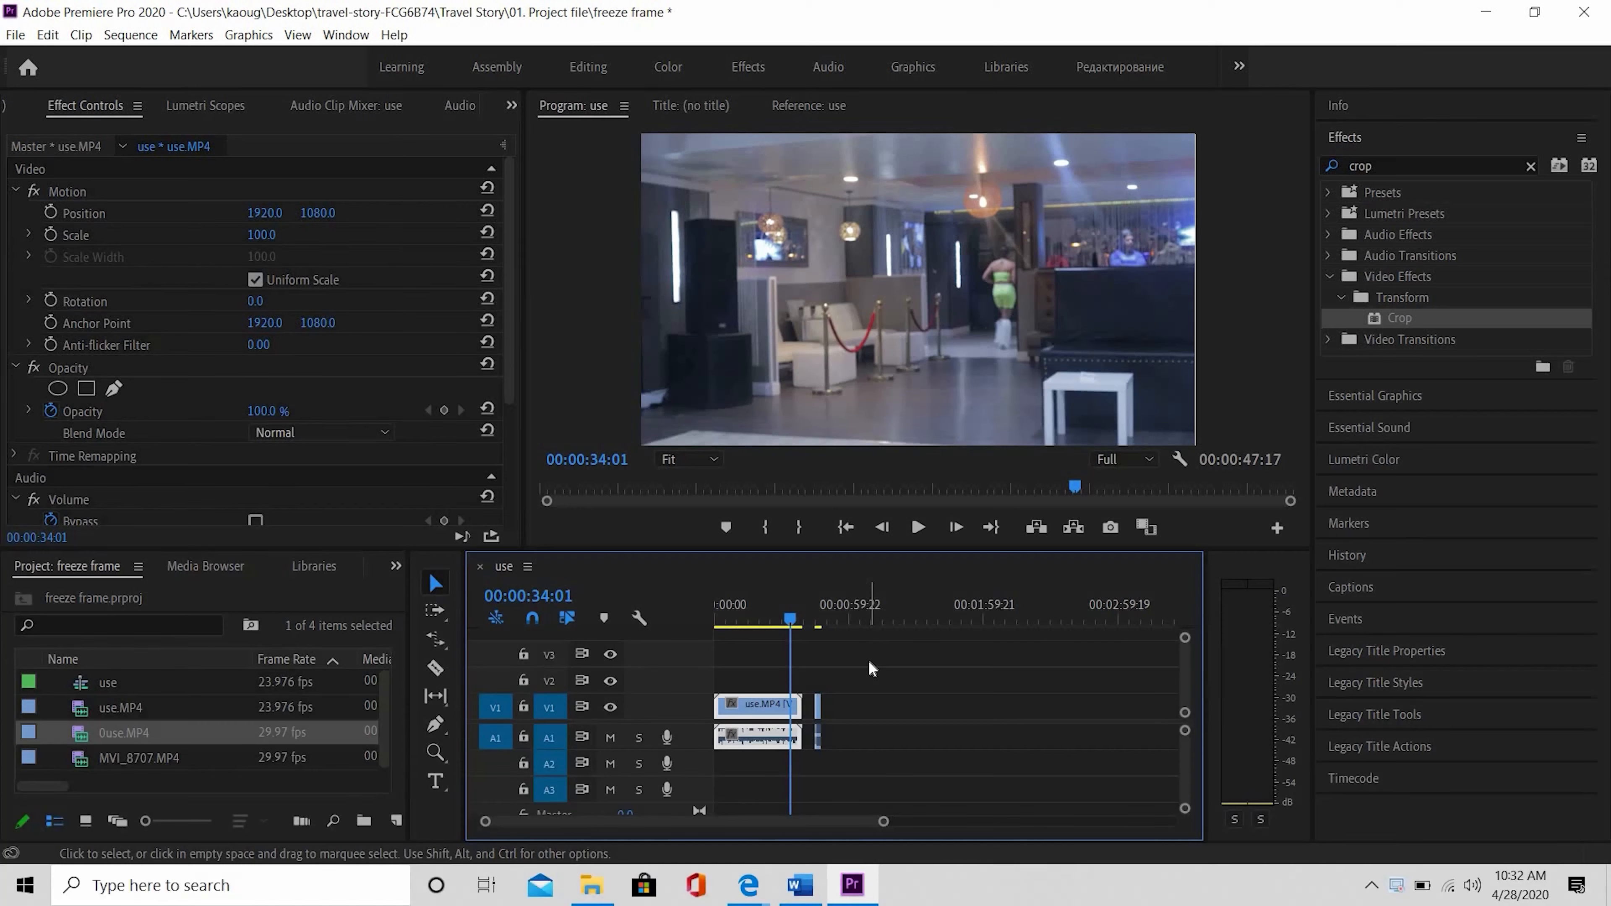
Unlink the video and audio of both timeline clips and delete their audio parts from track A1.
drag(869, 662, 760, 740)
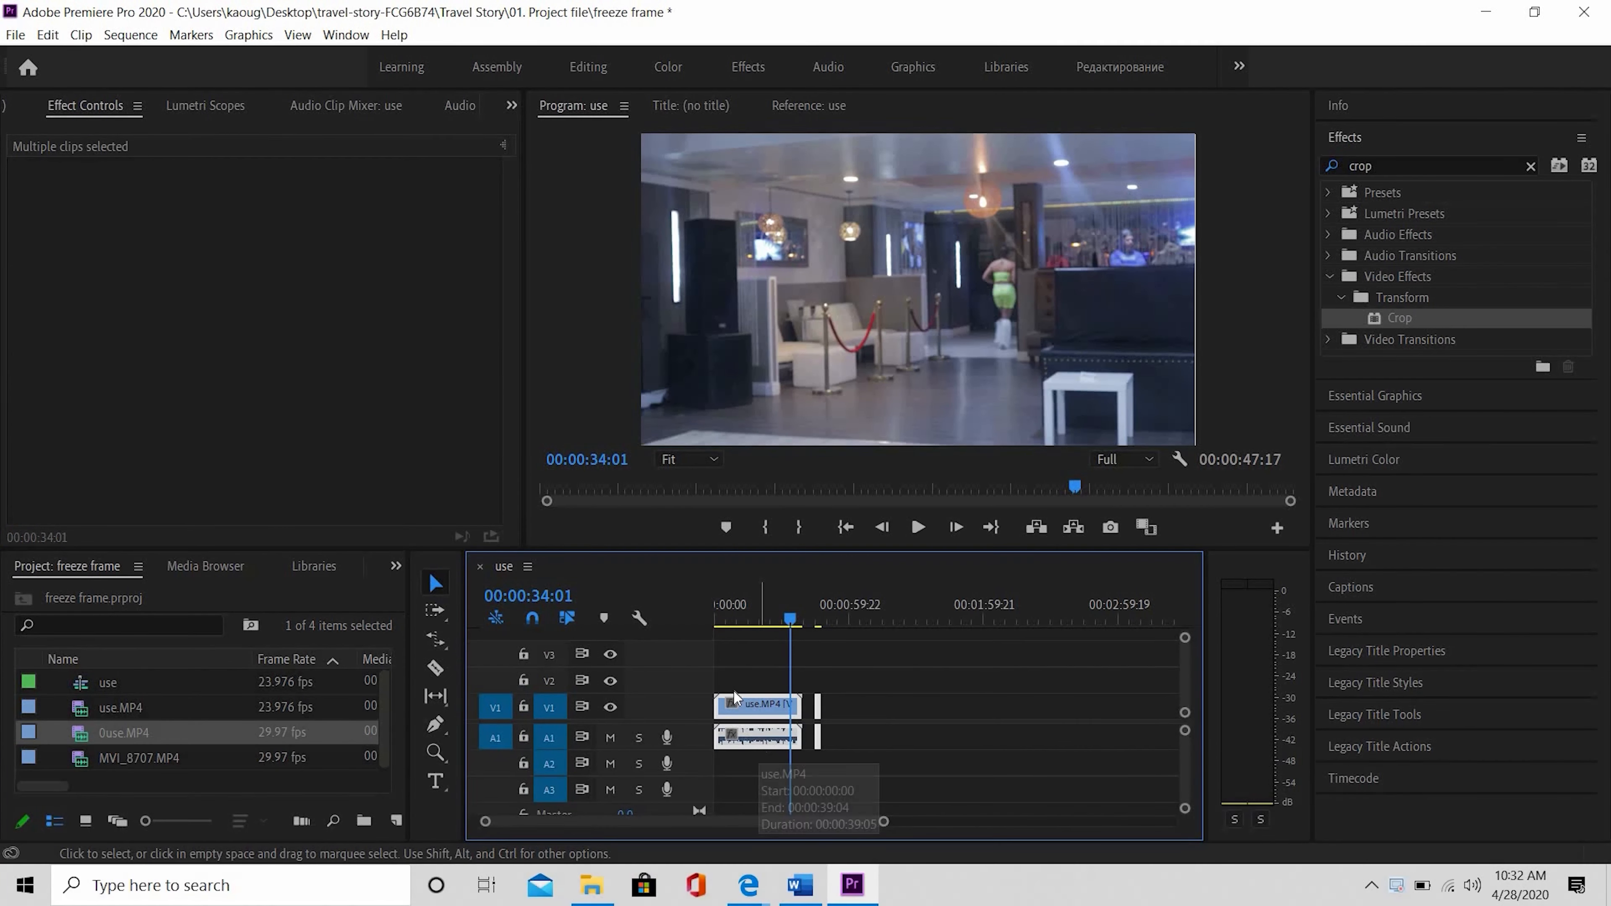
right_click(767, 699)
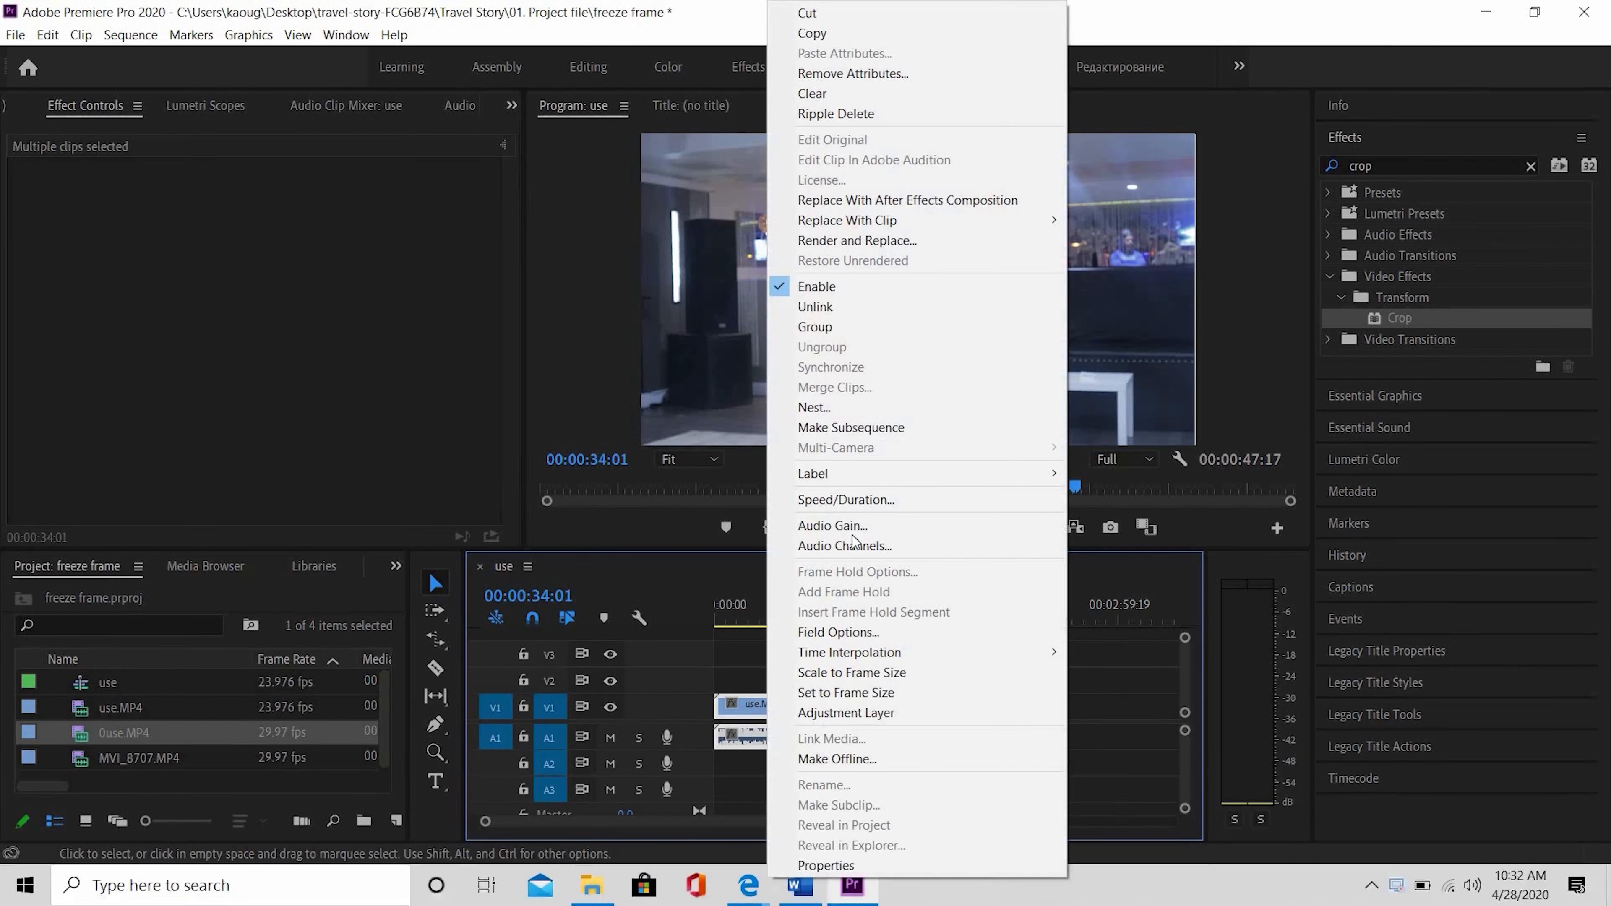
click(838, 312)
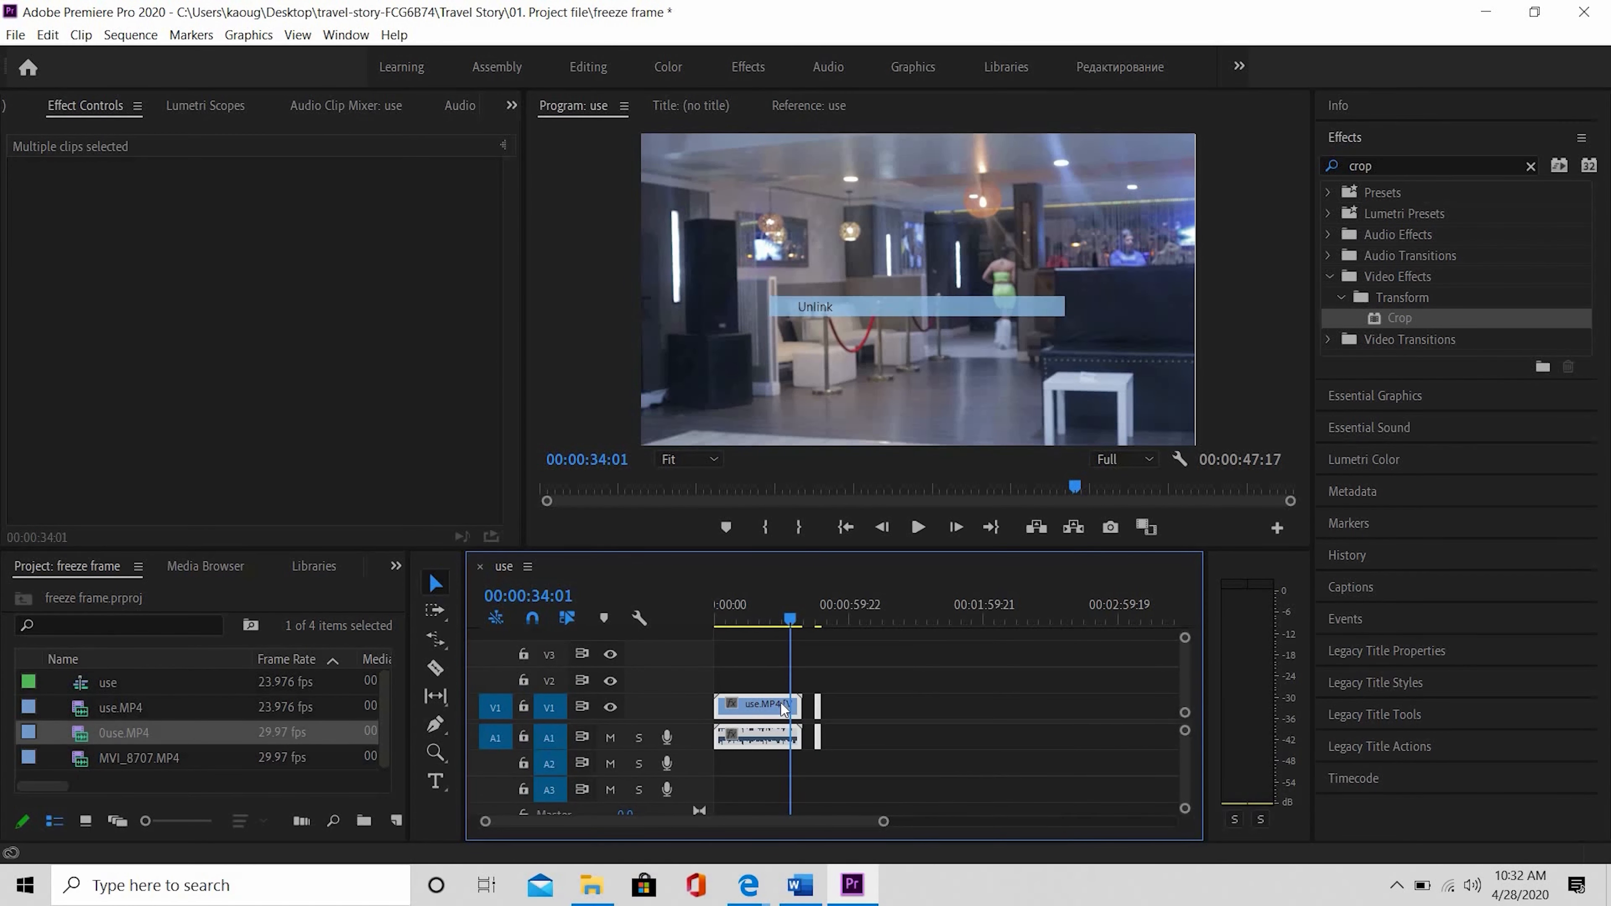
click(753, 737)
key(Delete)
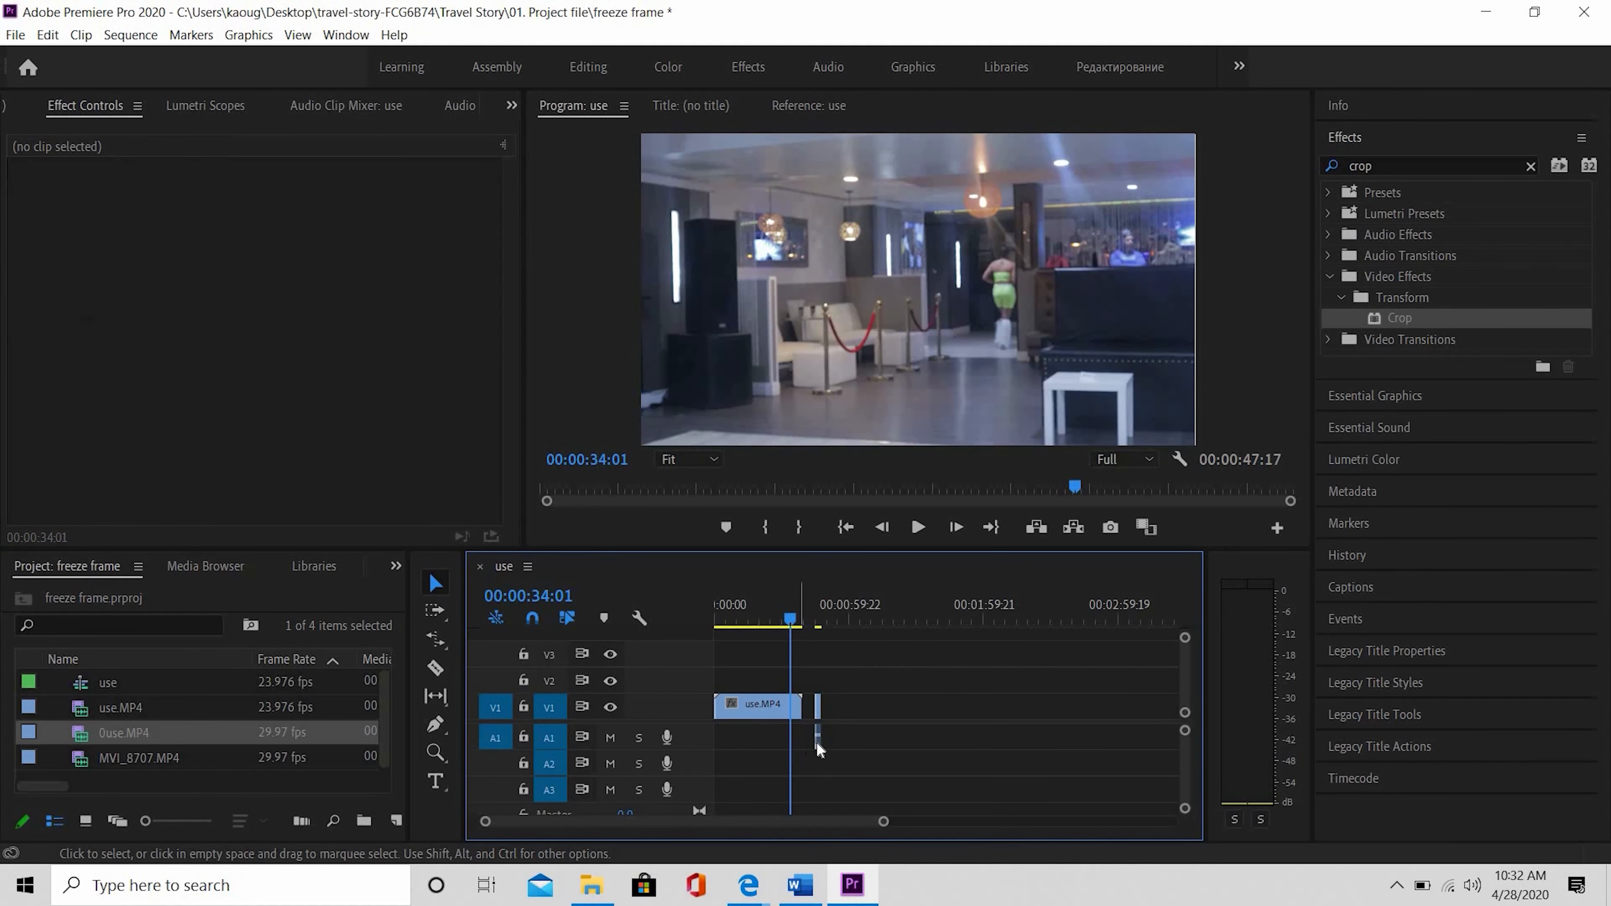
click(818, 742)
key(Delete)
Split the use.MP4 clip on V1 at 00:00:06:13.
click(744, 666)
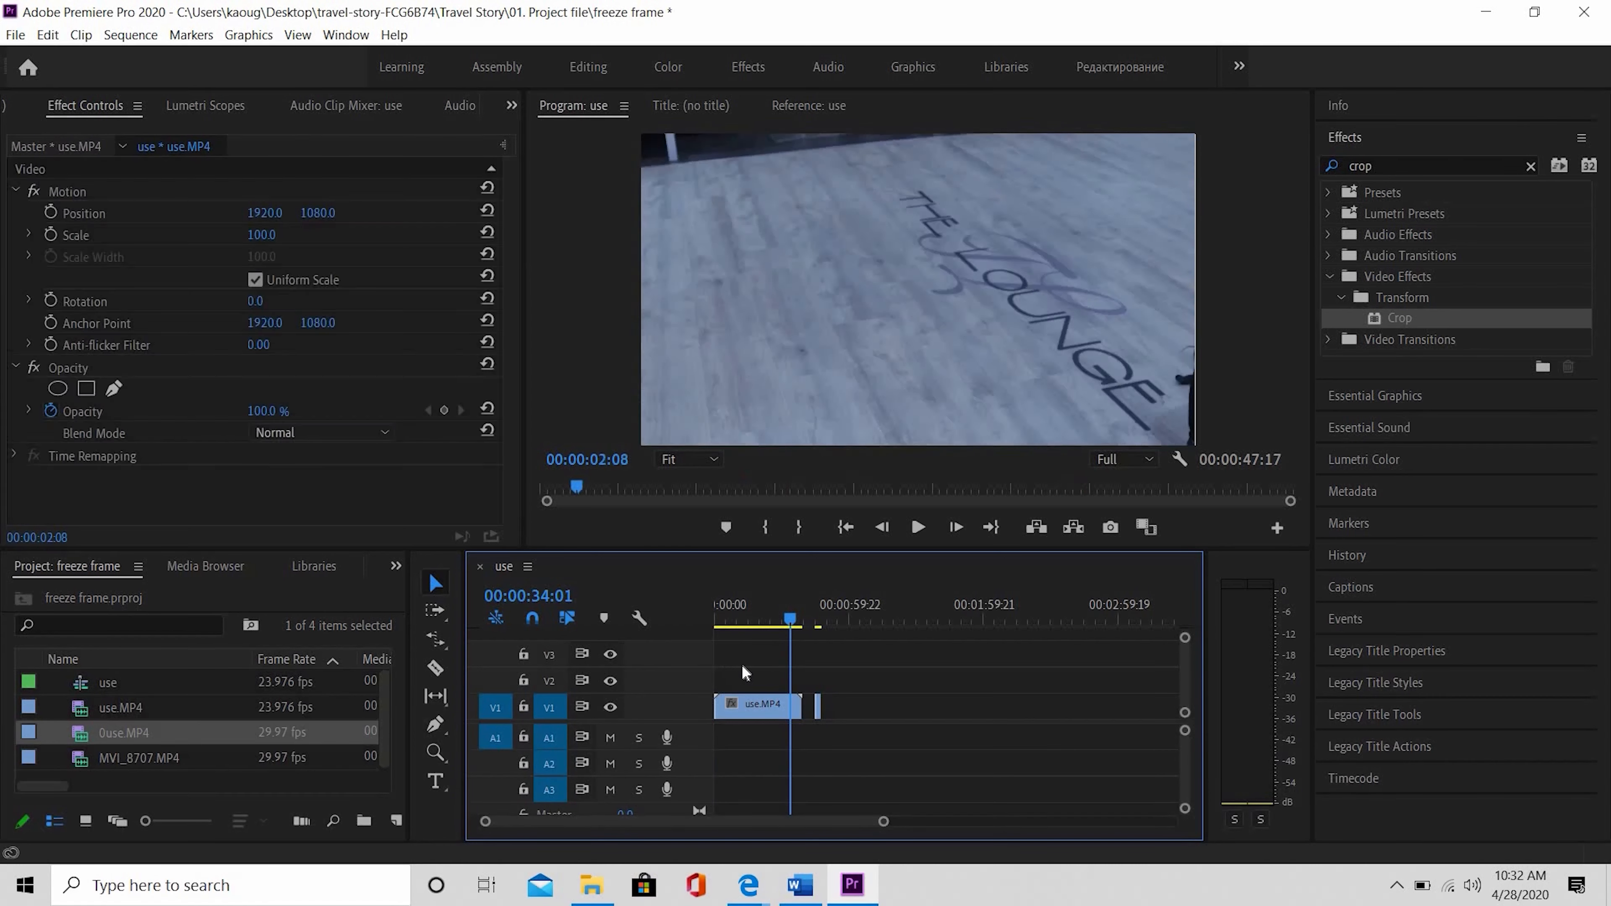
mouse_move(743, 661)
mouse_down()
mouse_move(766, 682)
mouse_move(737, 670)
mouse_up()
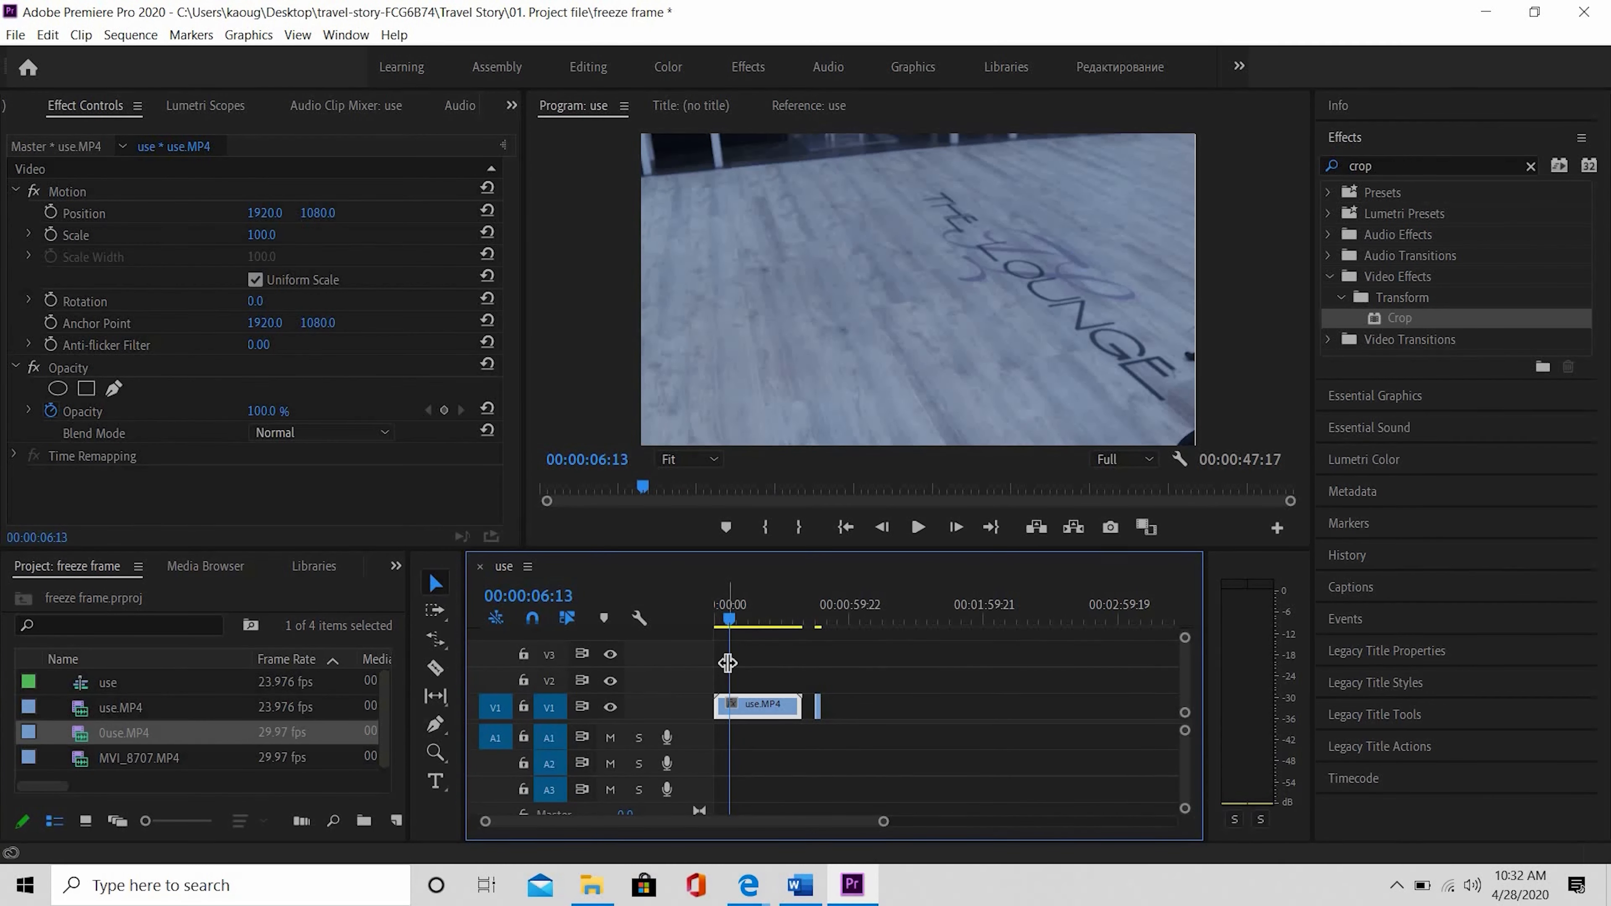
key(c)
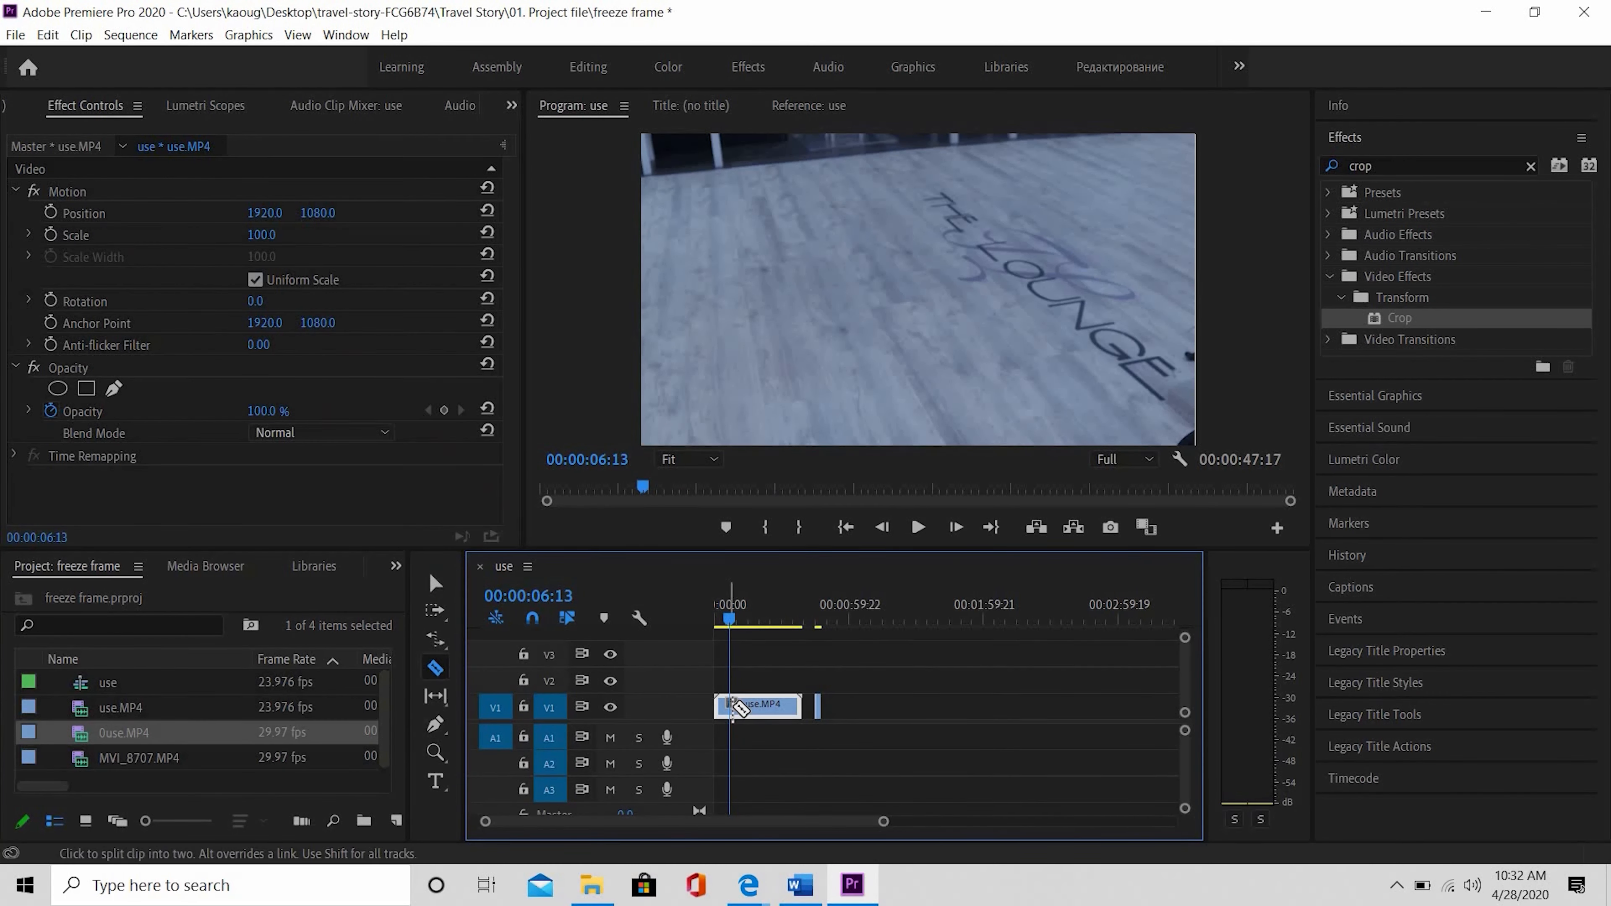
click(733, 708)
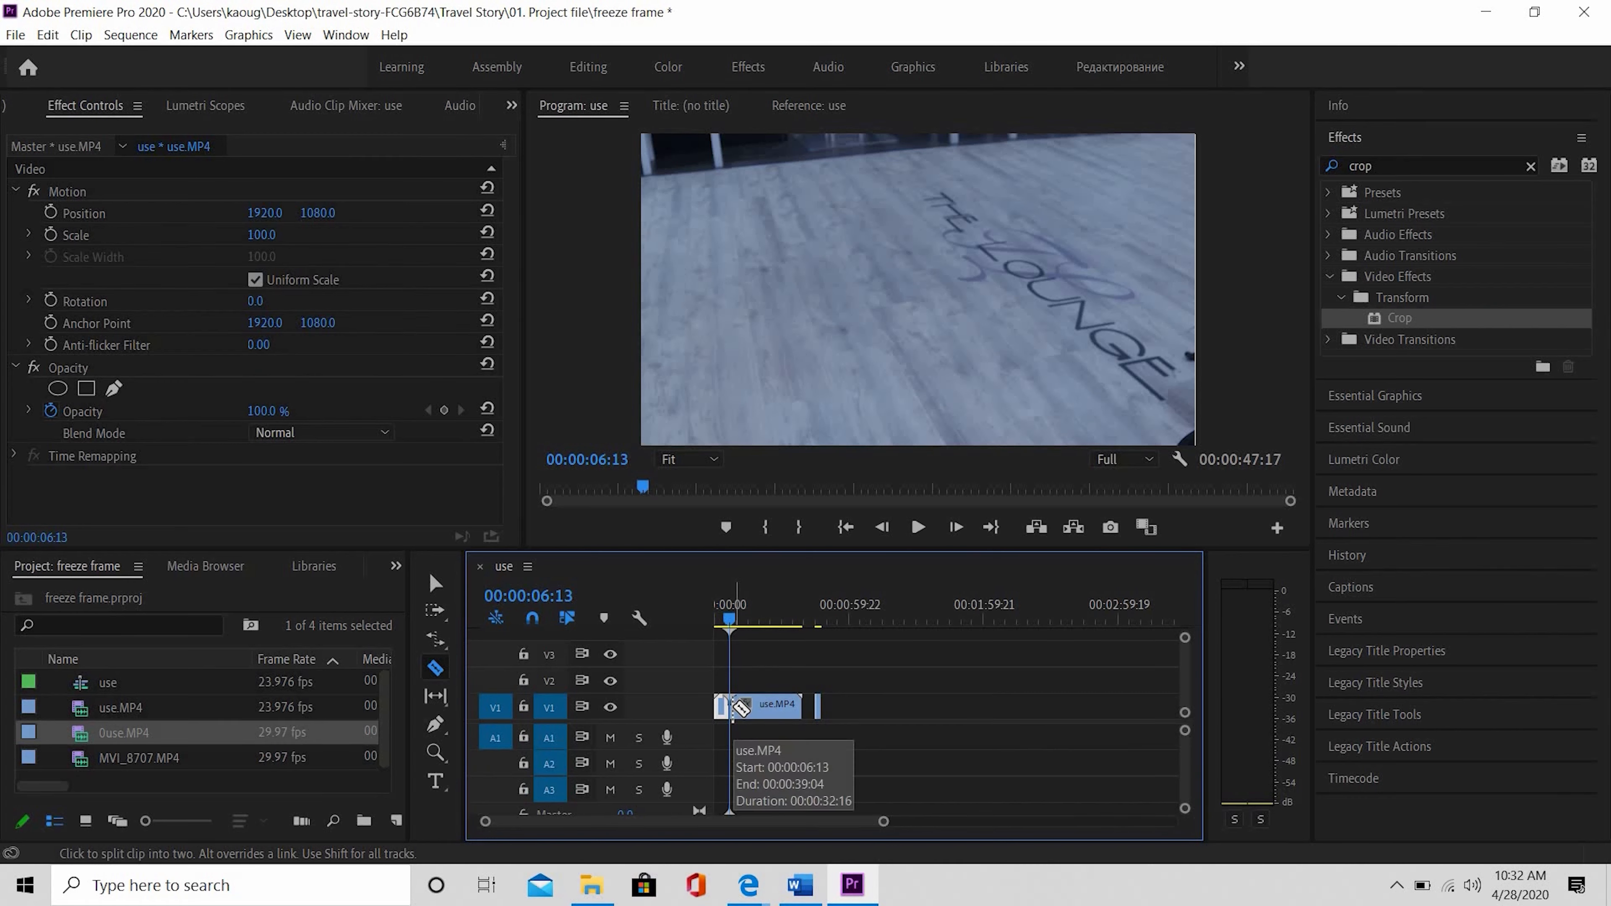
Trim the use.MP4 clip to the section from the first cut to 00:00:10:09 and move it nearer the sequence start.
key(space)
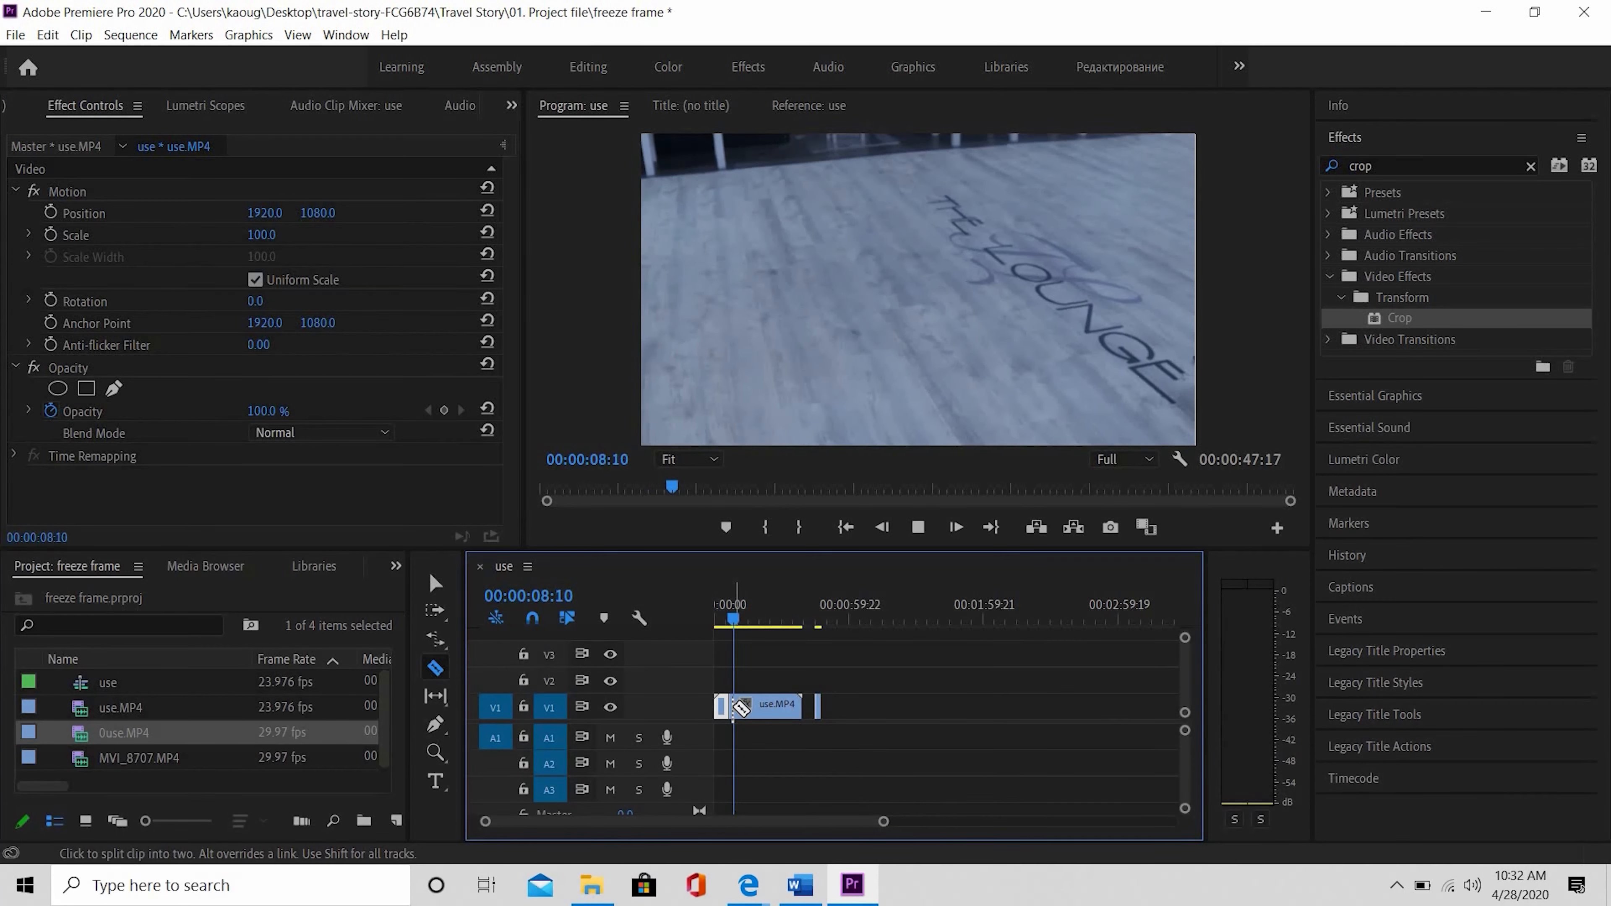
key(space)
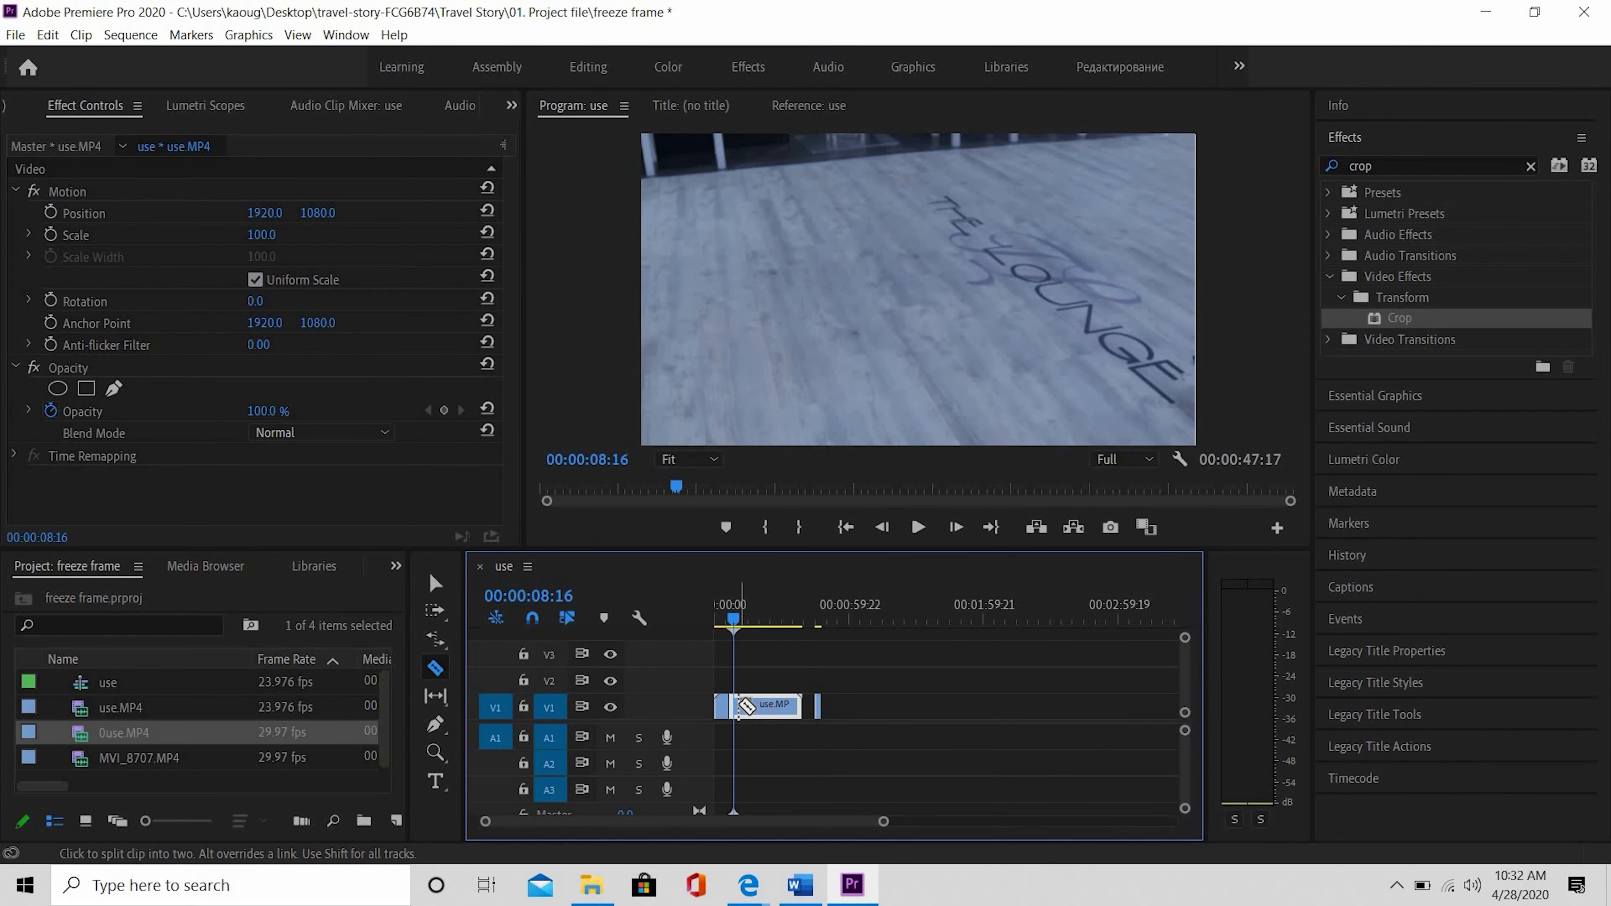
key(space)
key(space)
click(739, 706)
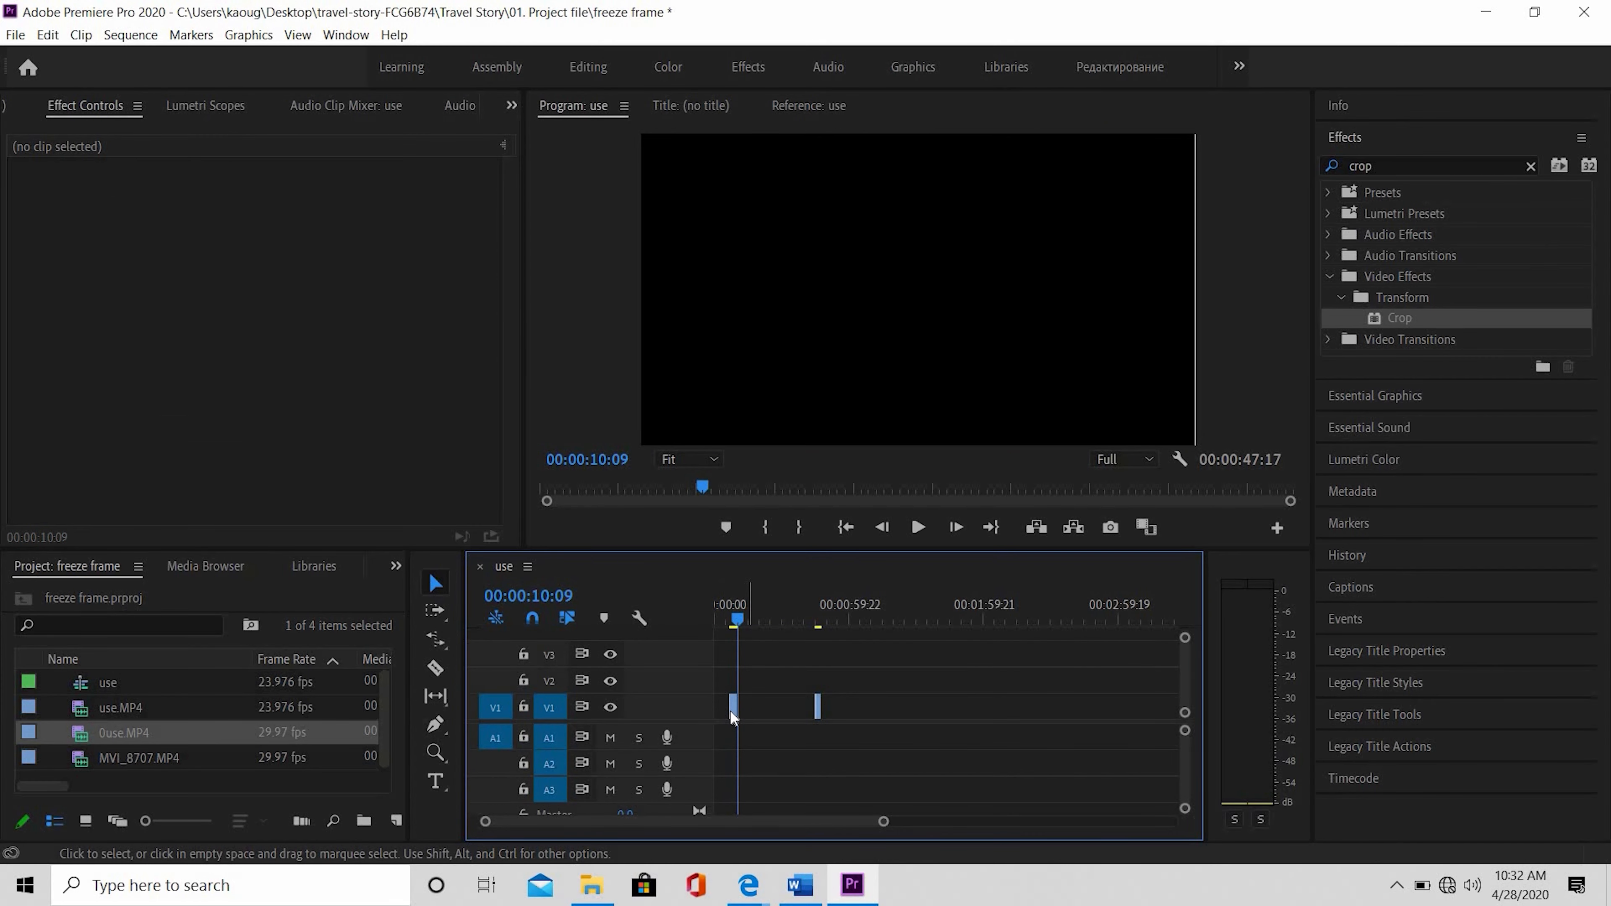
drag(730, 710, 691, 727)
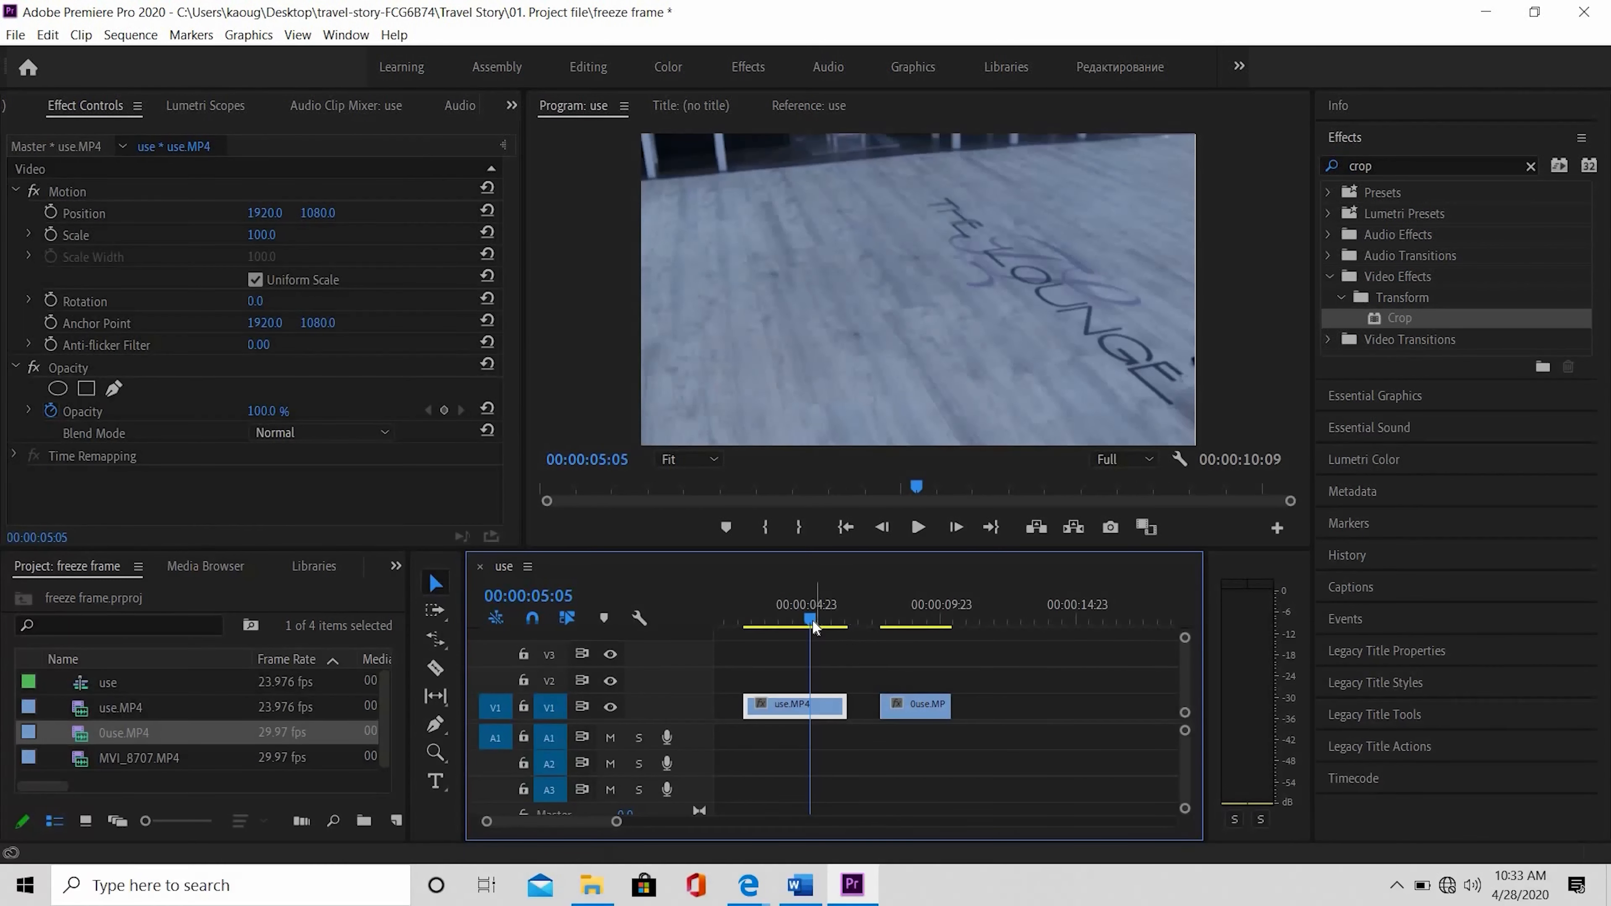
Set the 0use.MP4 clip to frame size, with the playhead on it at 00:00:08:13.
click(851, 628)
drag(888, 662, 888, 614)
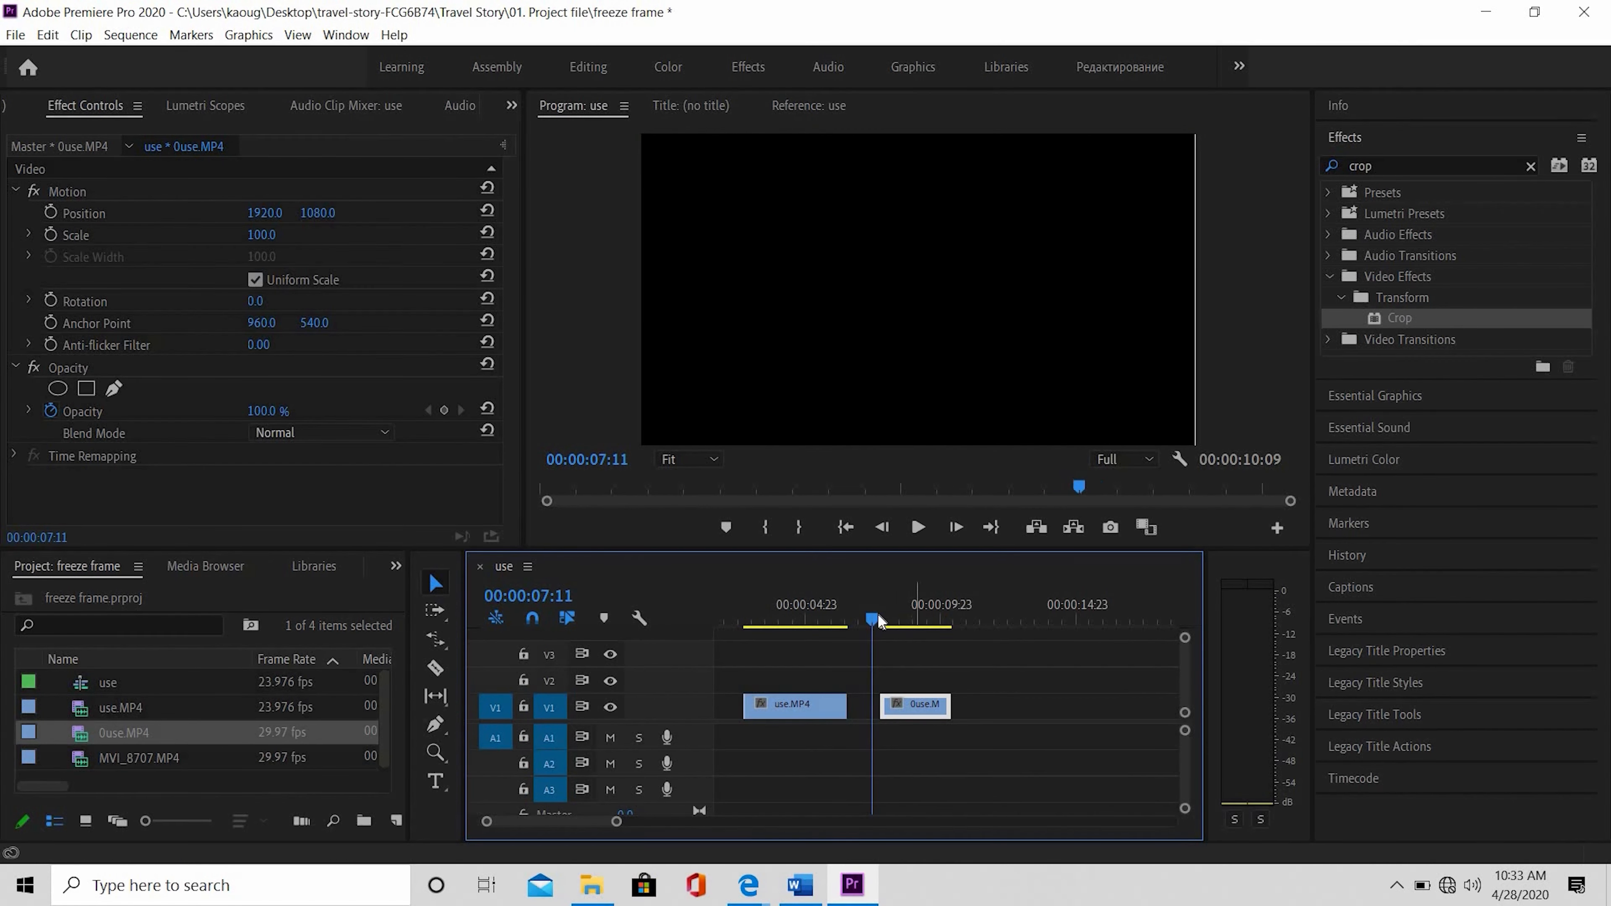
click(901, 621)
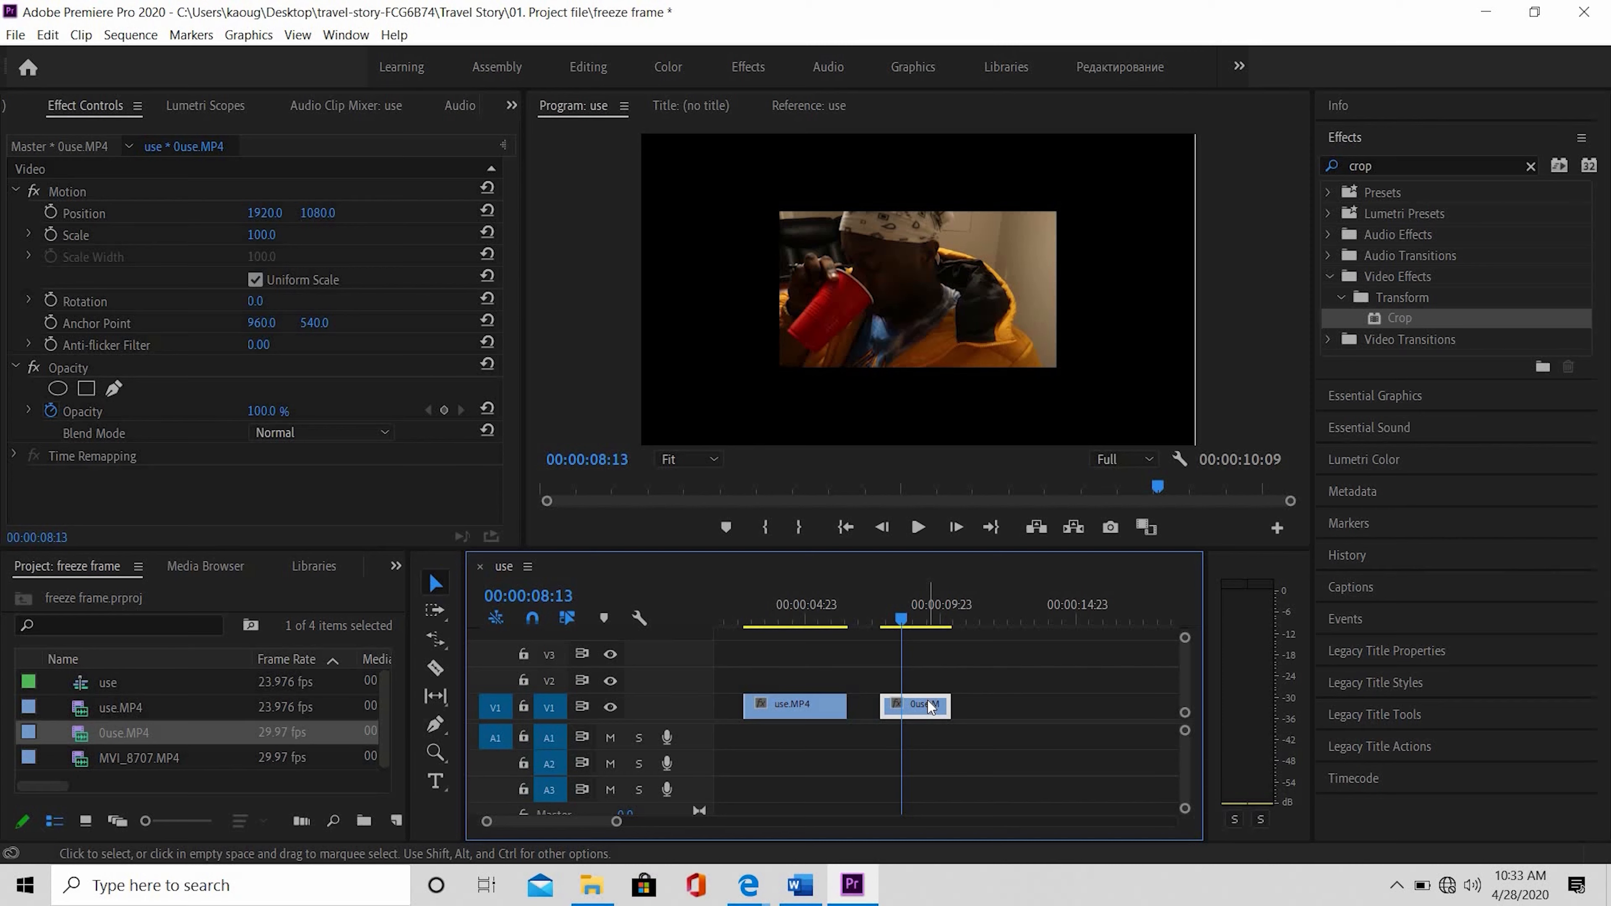
right_click(931, 708)
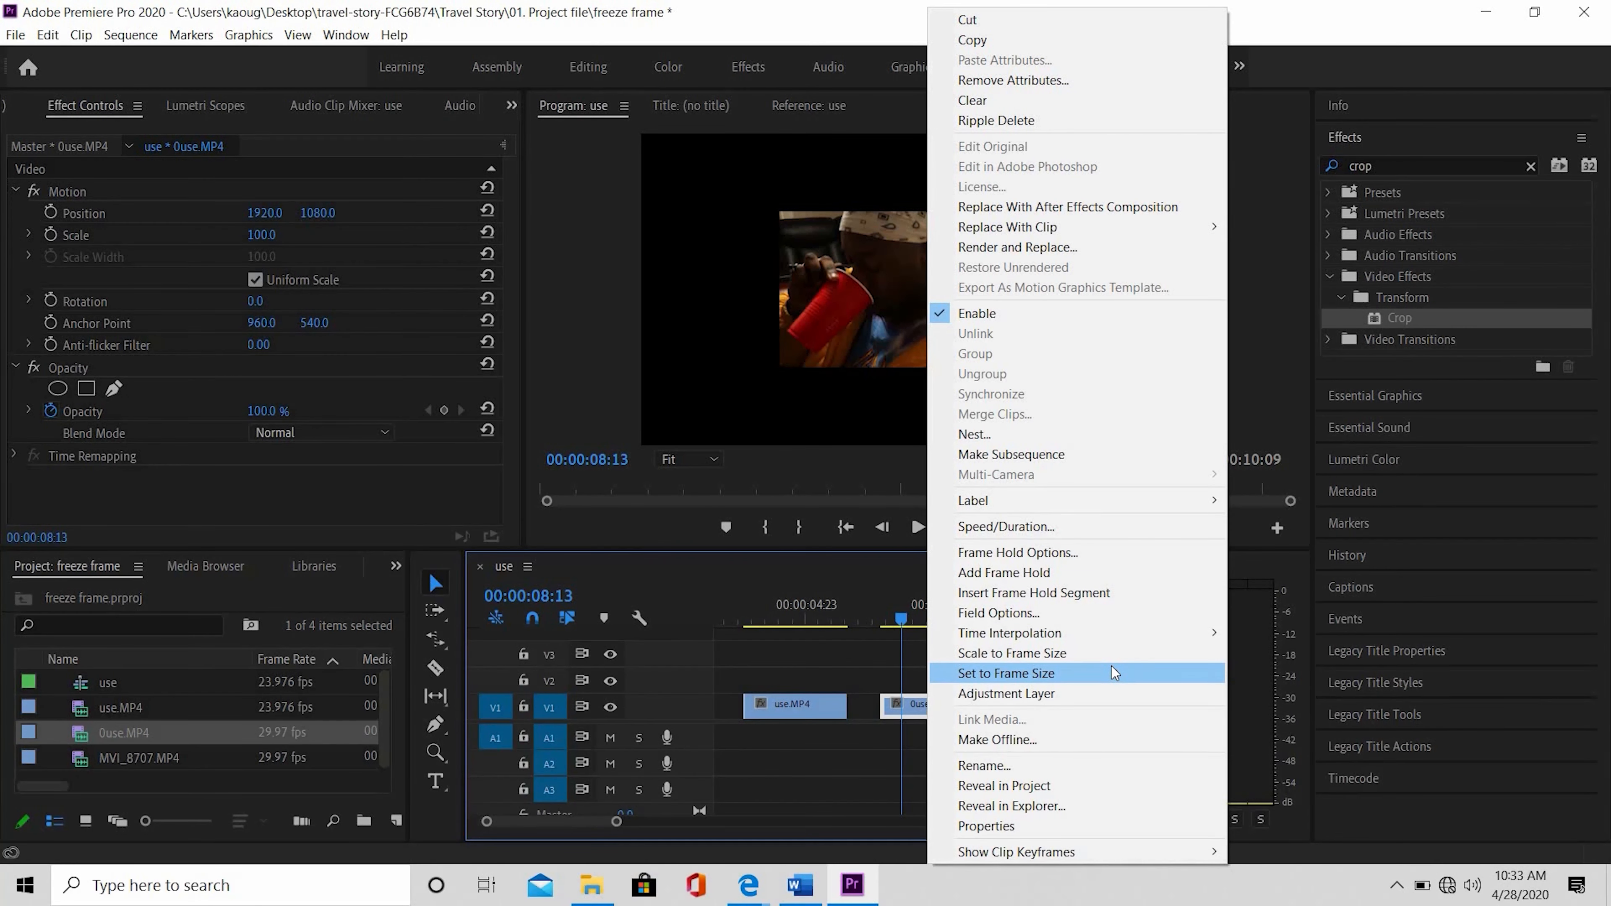
click(1111, 672)
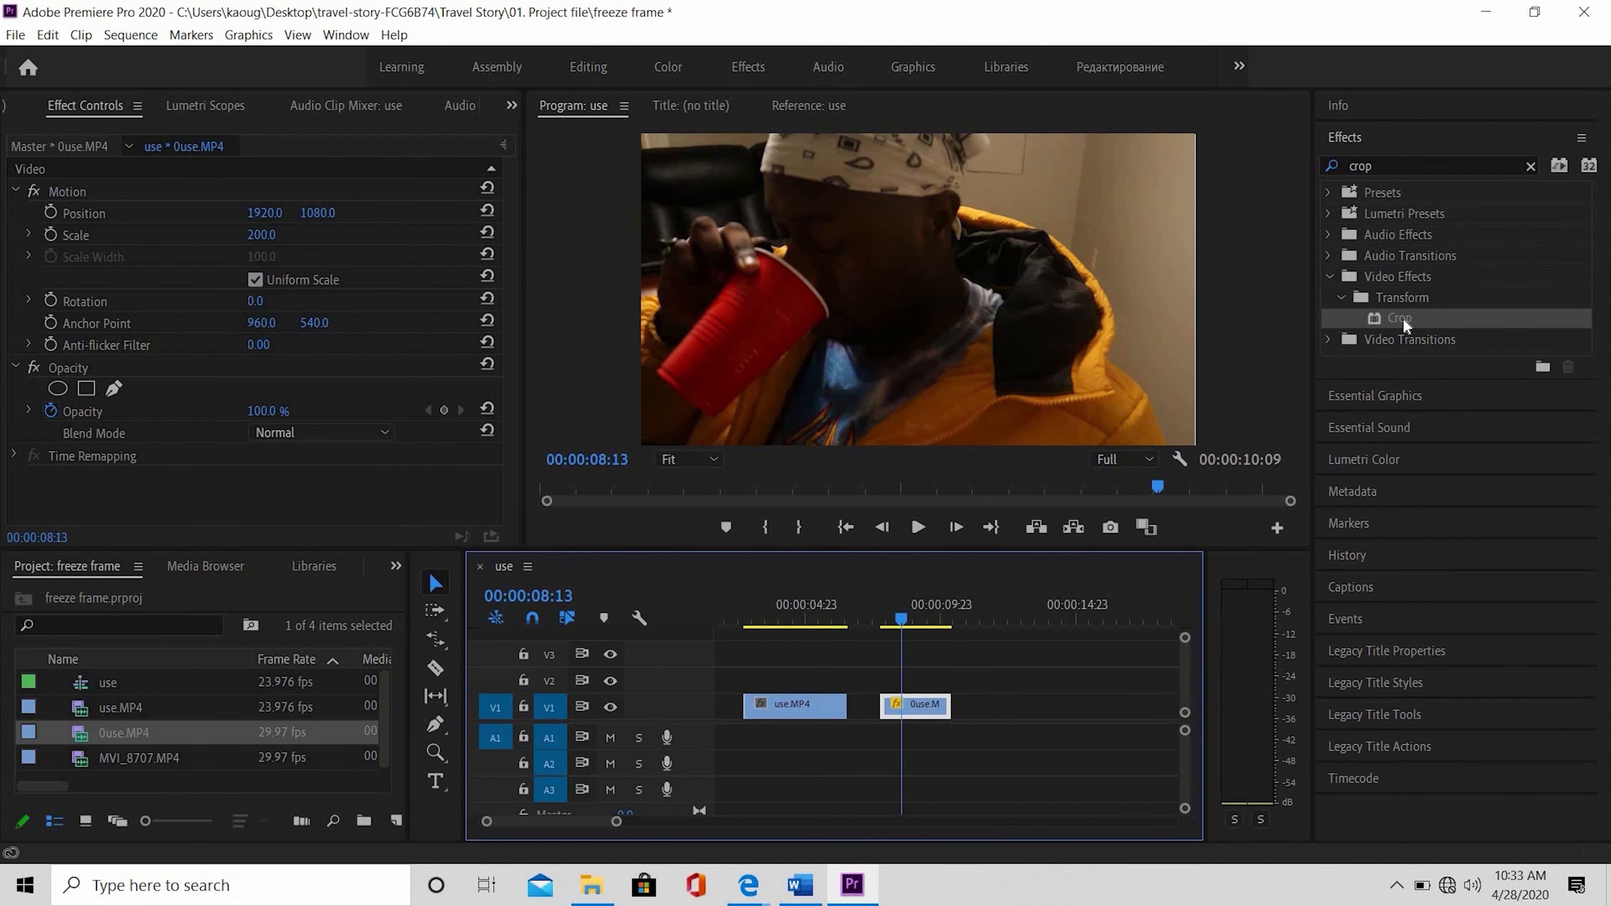
Apply the Crop video effect to the 0use.MP4 clip.
click(1404, 170)
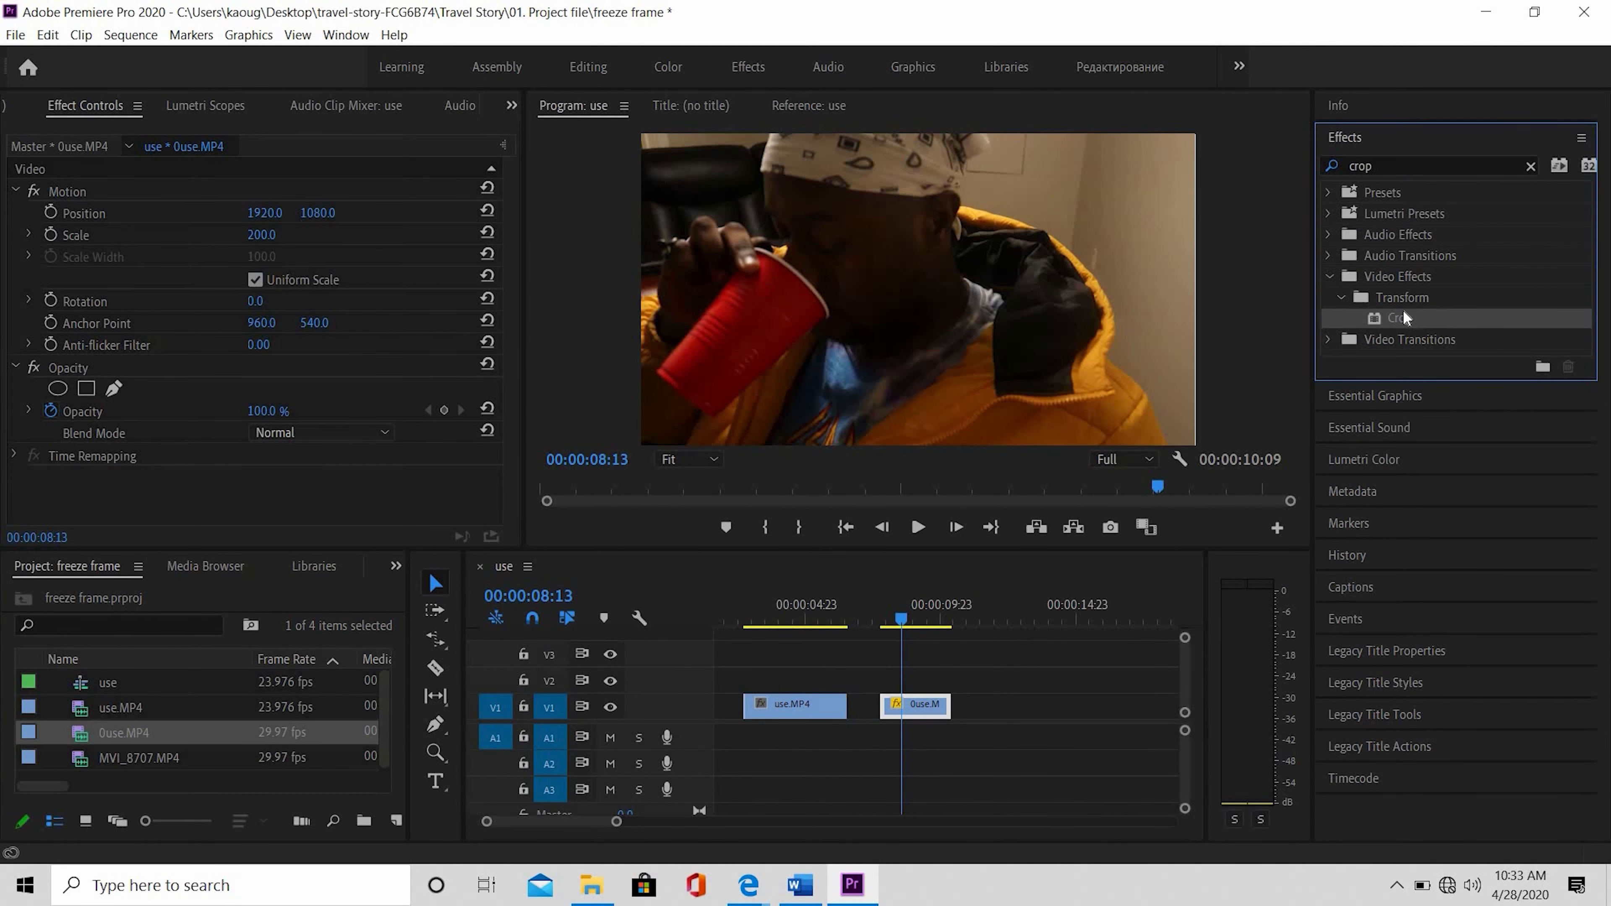
drag(1404, 318, 925, 712)
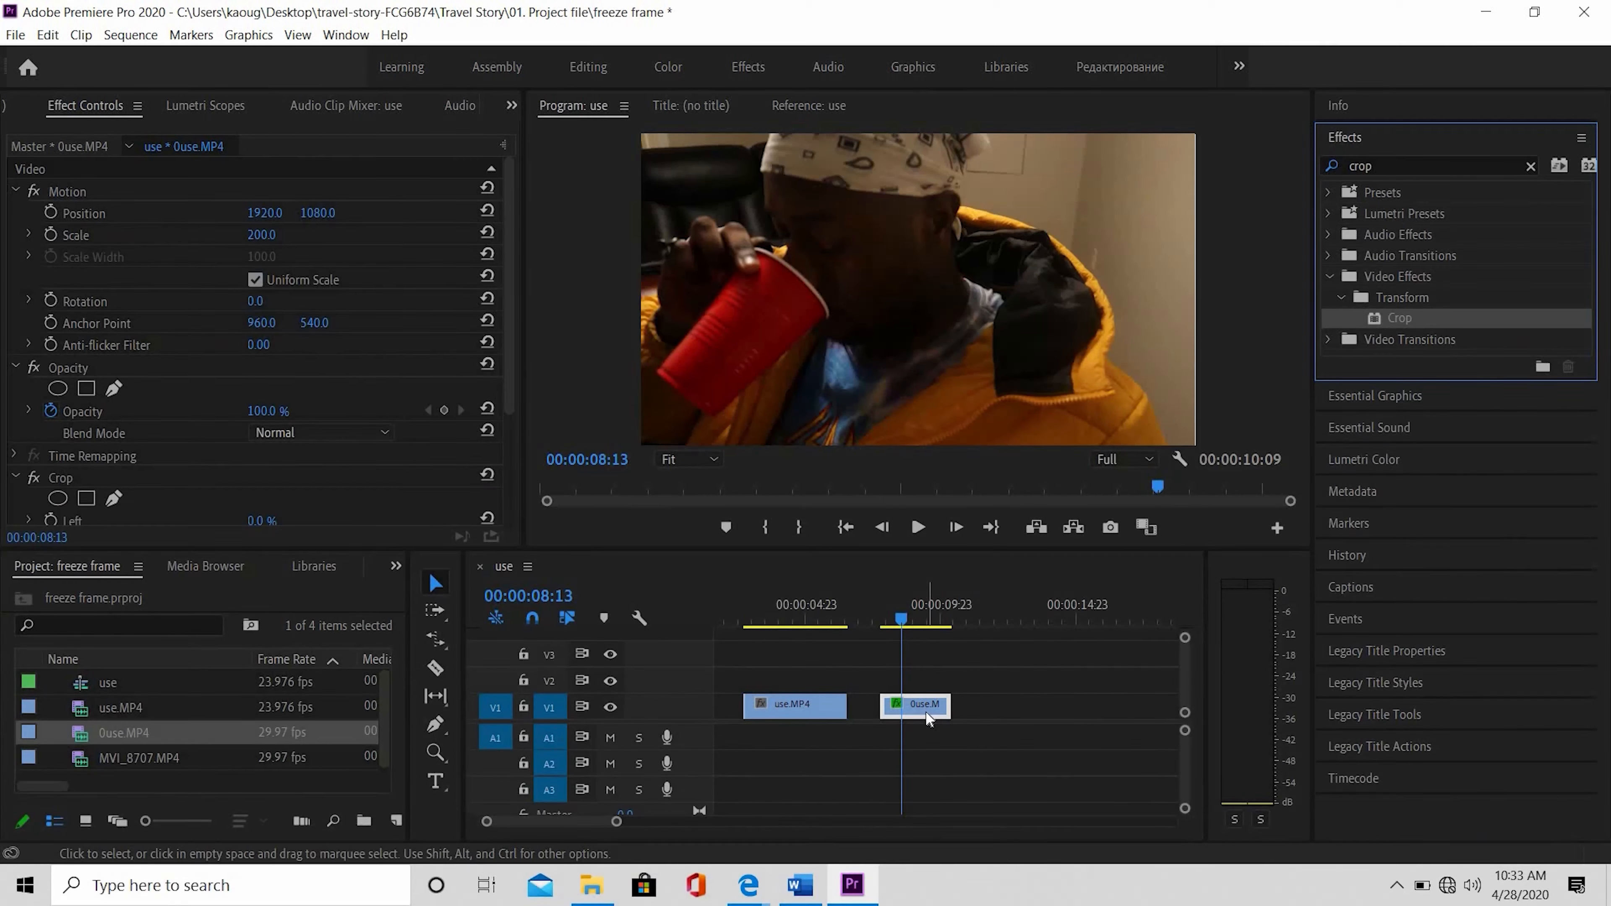
click(925, 713)
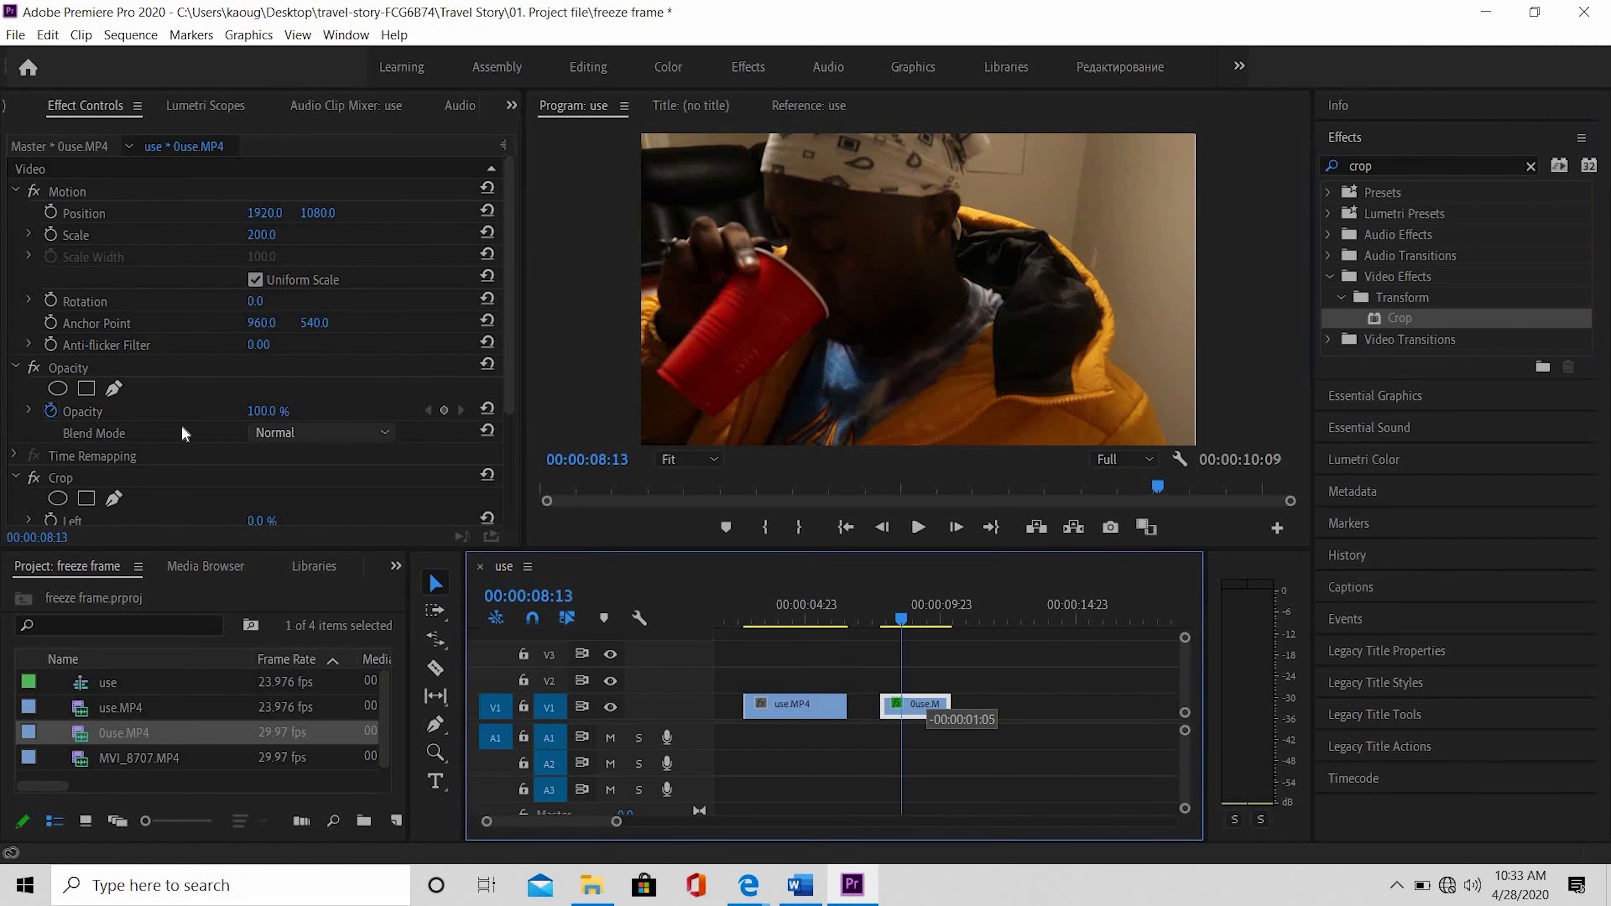
Start a free-draw mask on the Crop effect and trace the man's shoulder, hood and back of the head up to the frame's upper edge.
scroll(180, 423, down, 4)
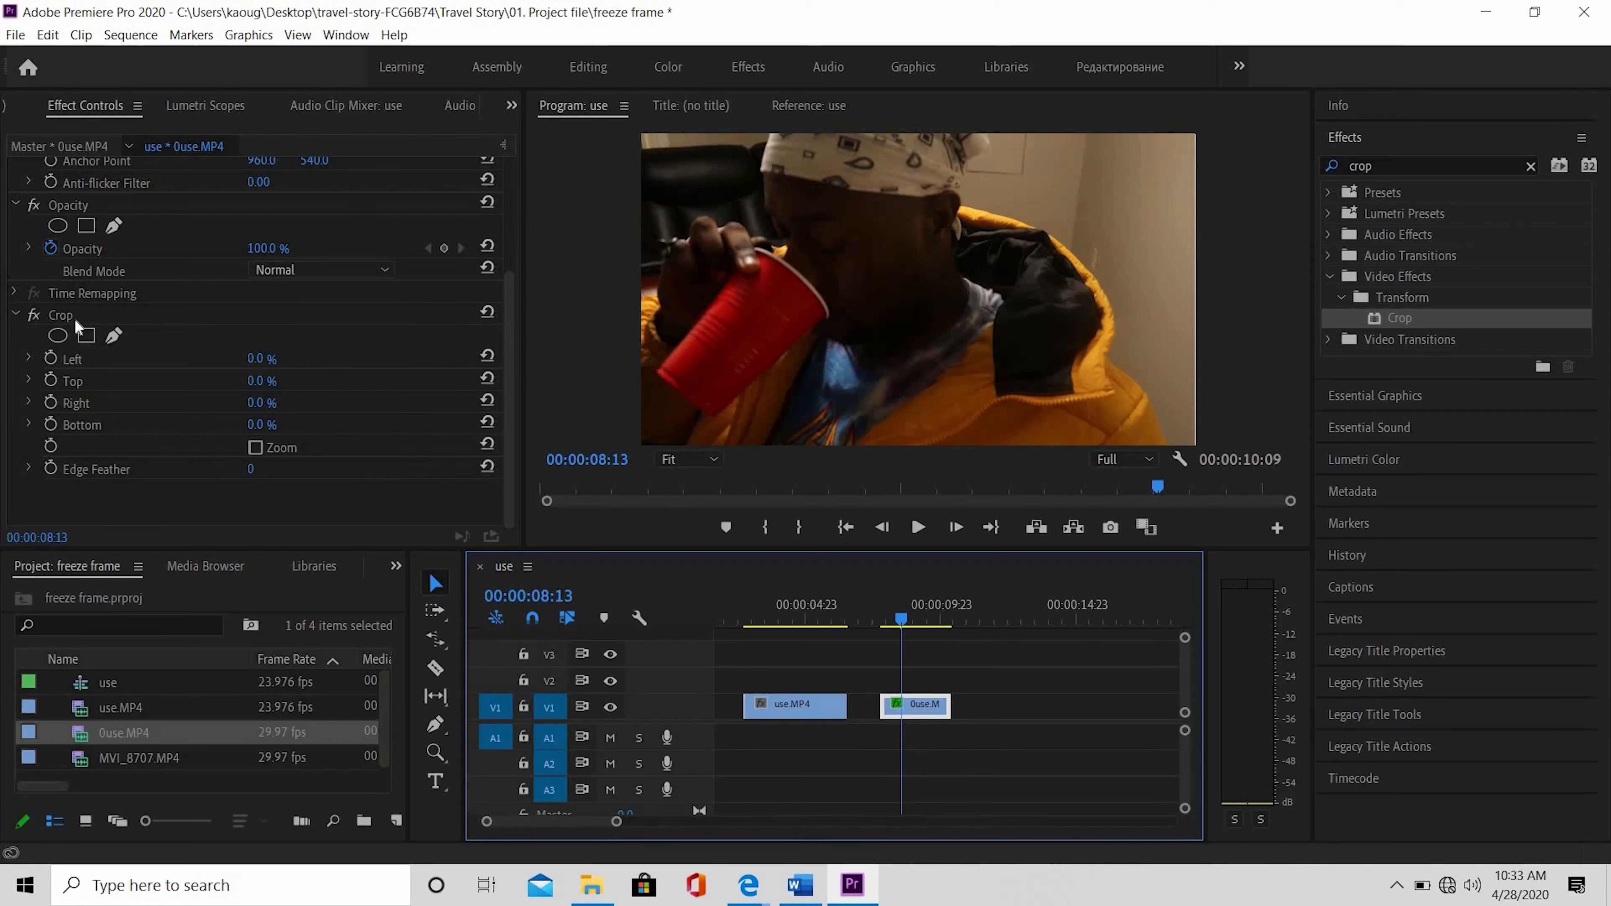
click(114, 336)
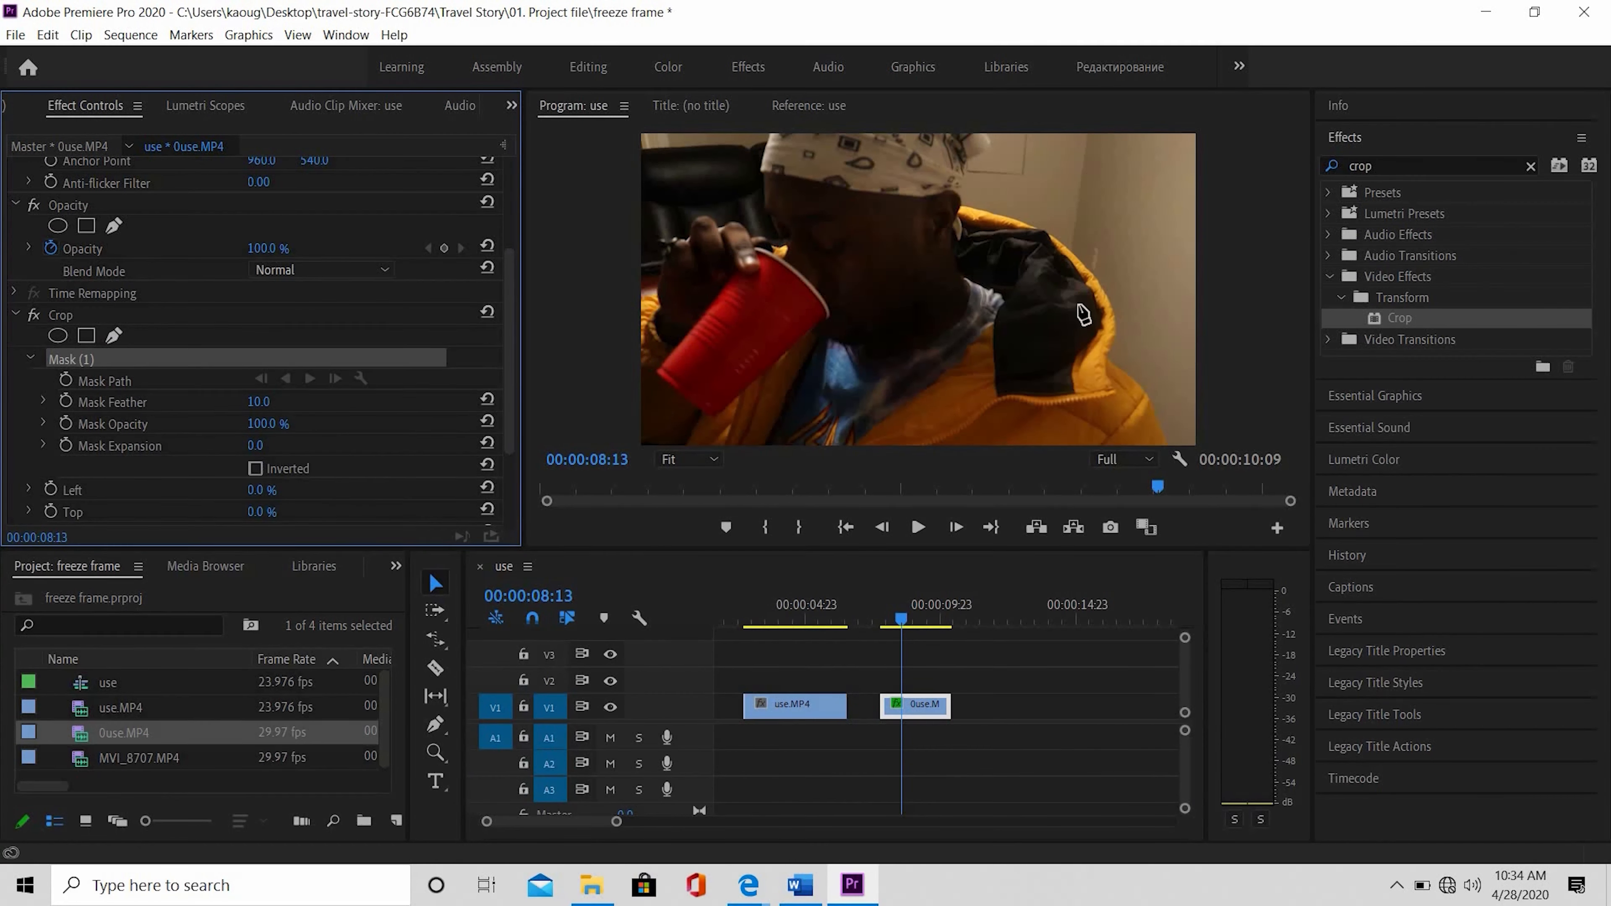
click(1174, 440)
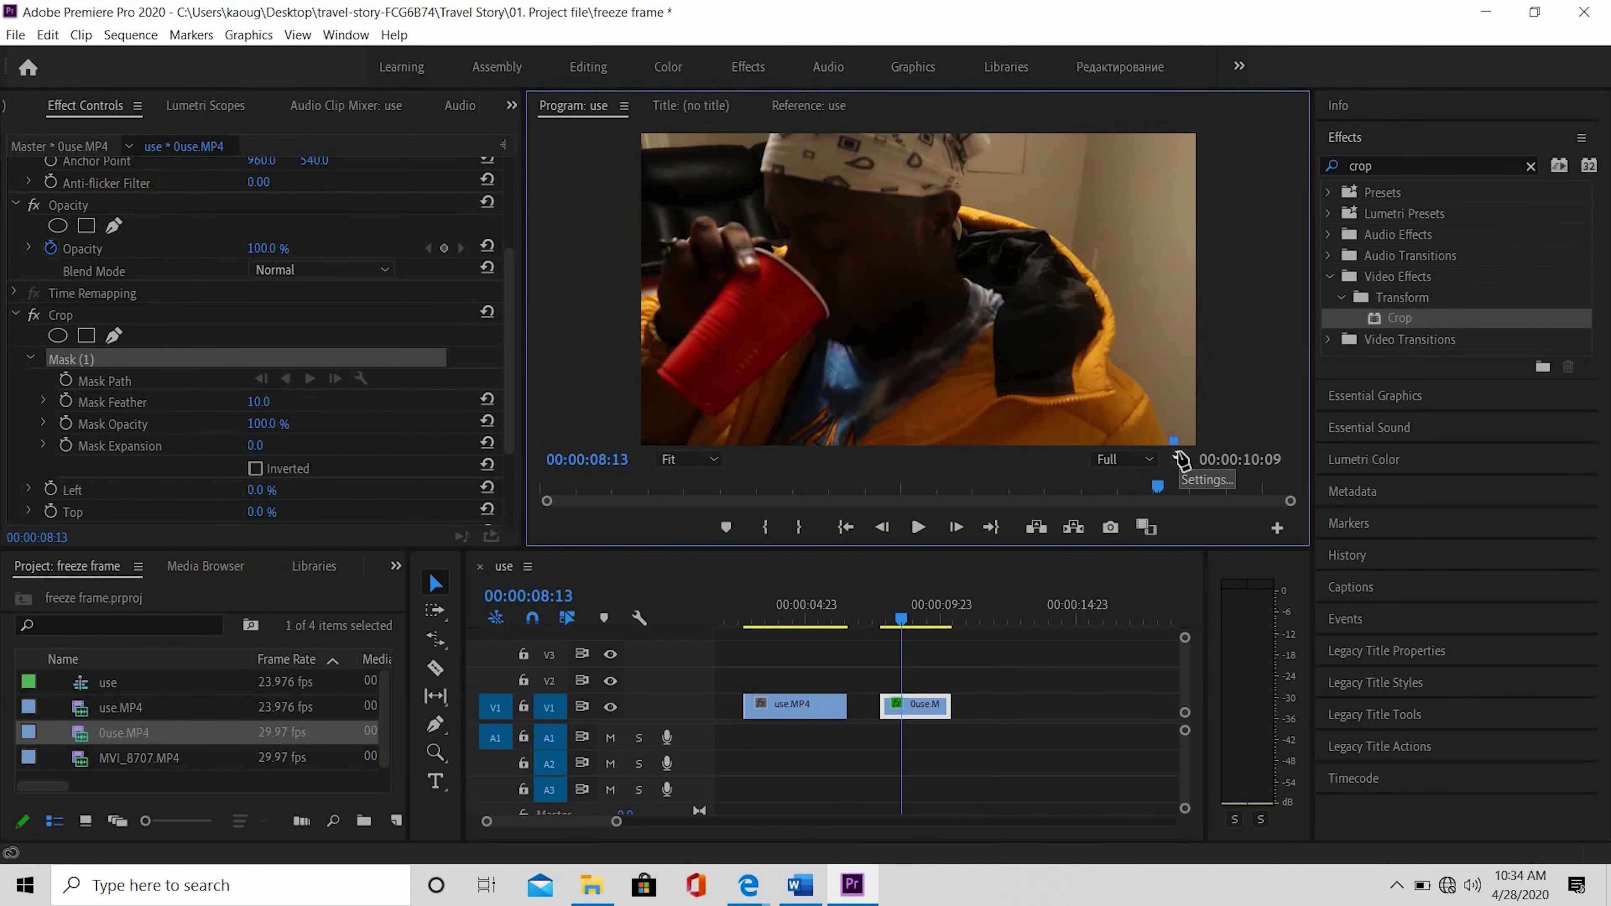
key(grave)
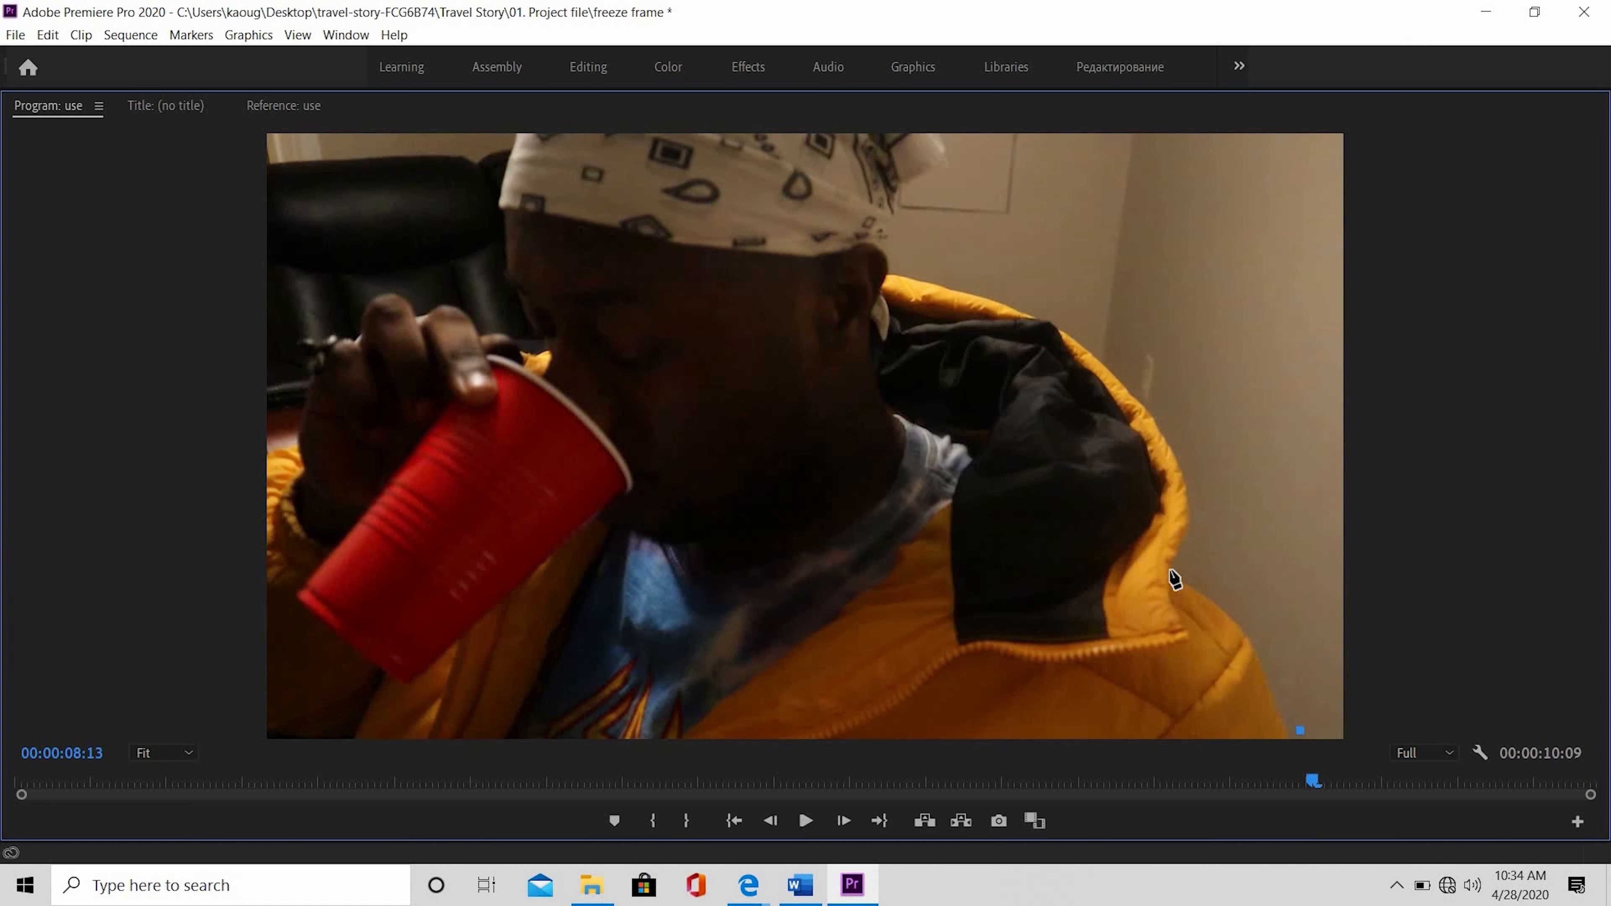
click(1182, 567)
click(1187, 422)
click(1115, 346)
click(931, 274)
click(902, 231)
click(936, 188)
click(950, 136)
Continue the mask outline across the headscarf, down the face, around the raised hand and down to the frame's lower-left corner.
click(510, 138)
click(500, 330)
click(456, 298)
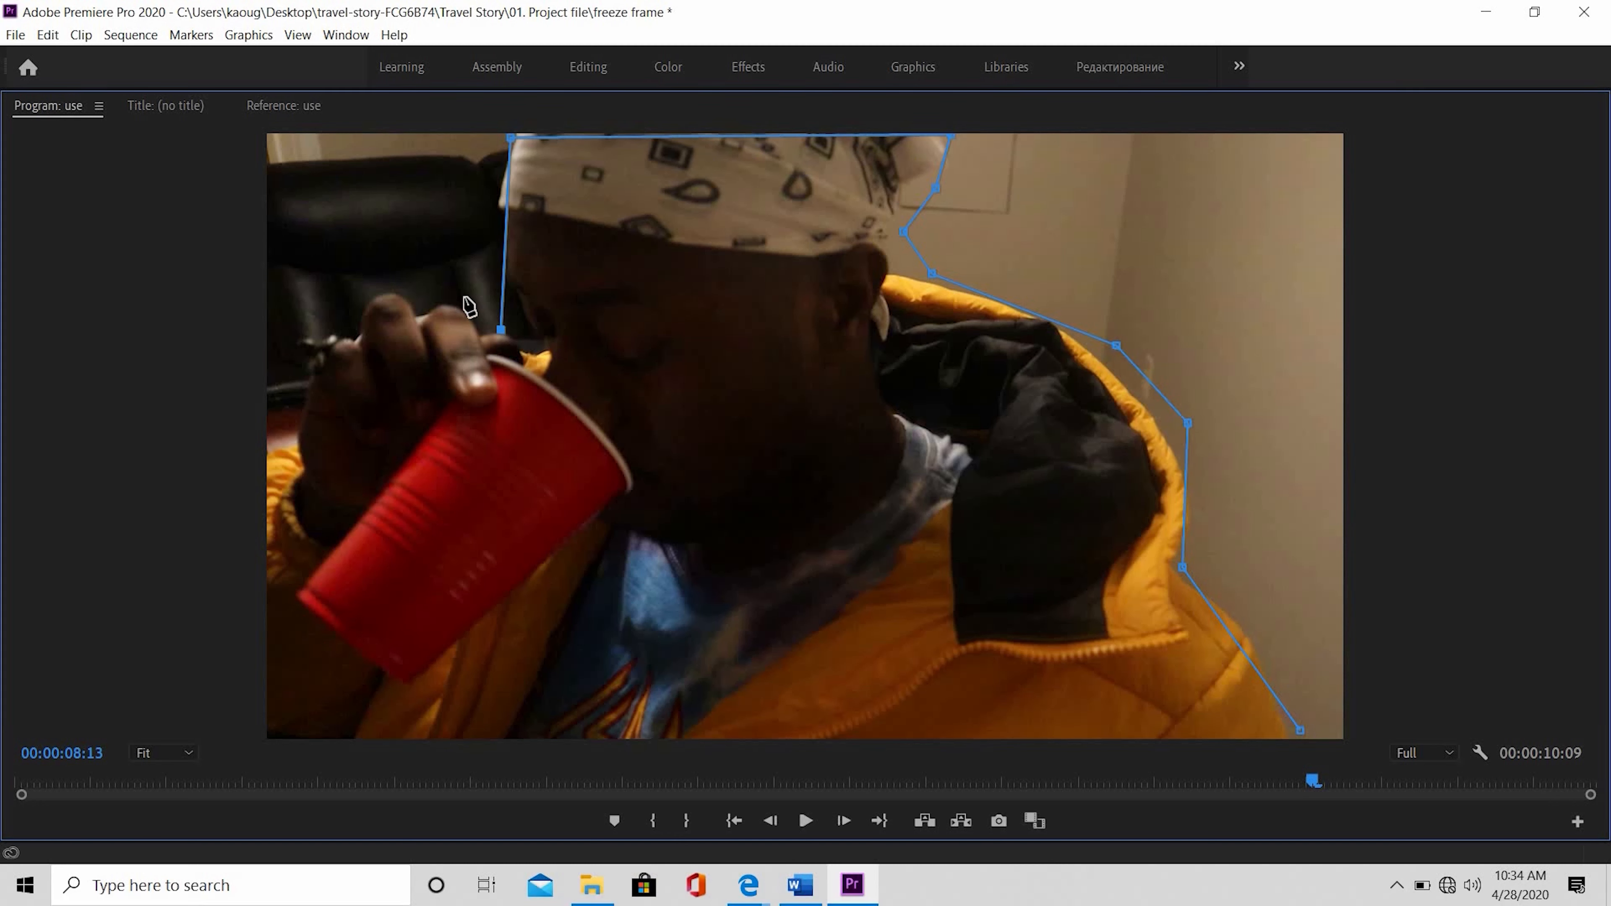
click(405, 287)
click(355, 310)
click(332, 335)
click(296, 412)
drag(293, 442, 269, 443)
drag(289, 738, 269, 728)
Pull the mask points along the neck, hood and shoulder closer to the man's outline and close the mask path.
drag(902, 231, 891, 265)
drag(1116, 346, 1047, 316)
drag(1188, 423, 1166, 434)
drag(1182, 567, 1177, 567)
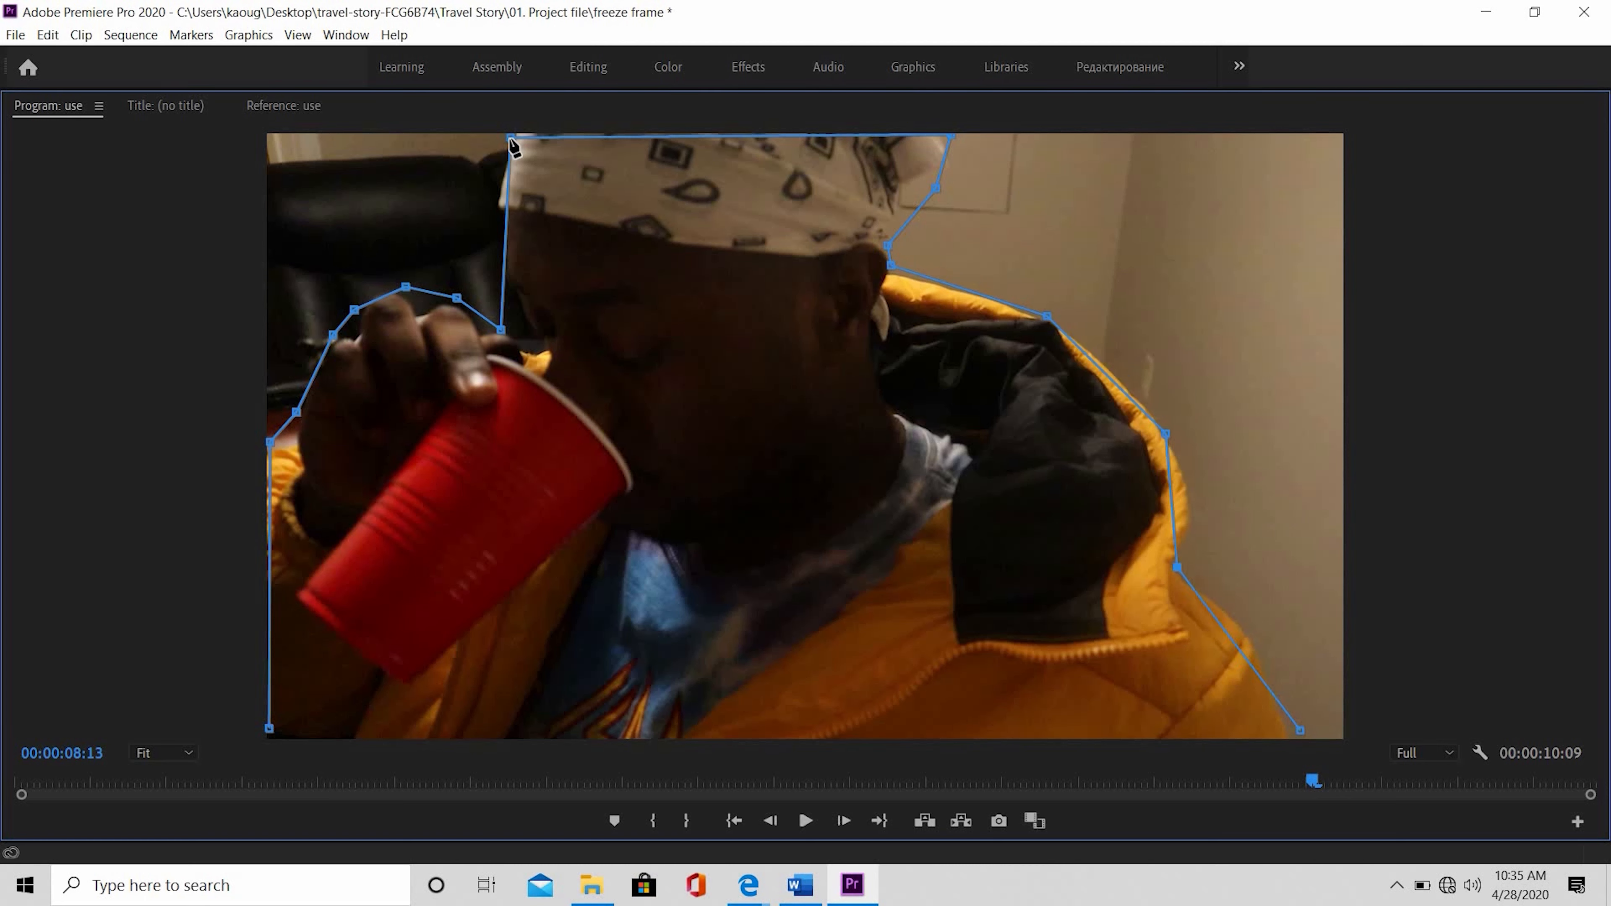
click(1300, 730)
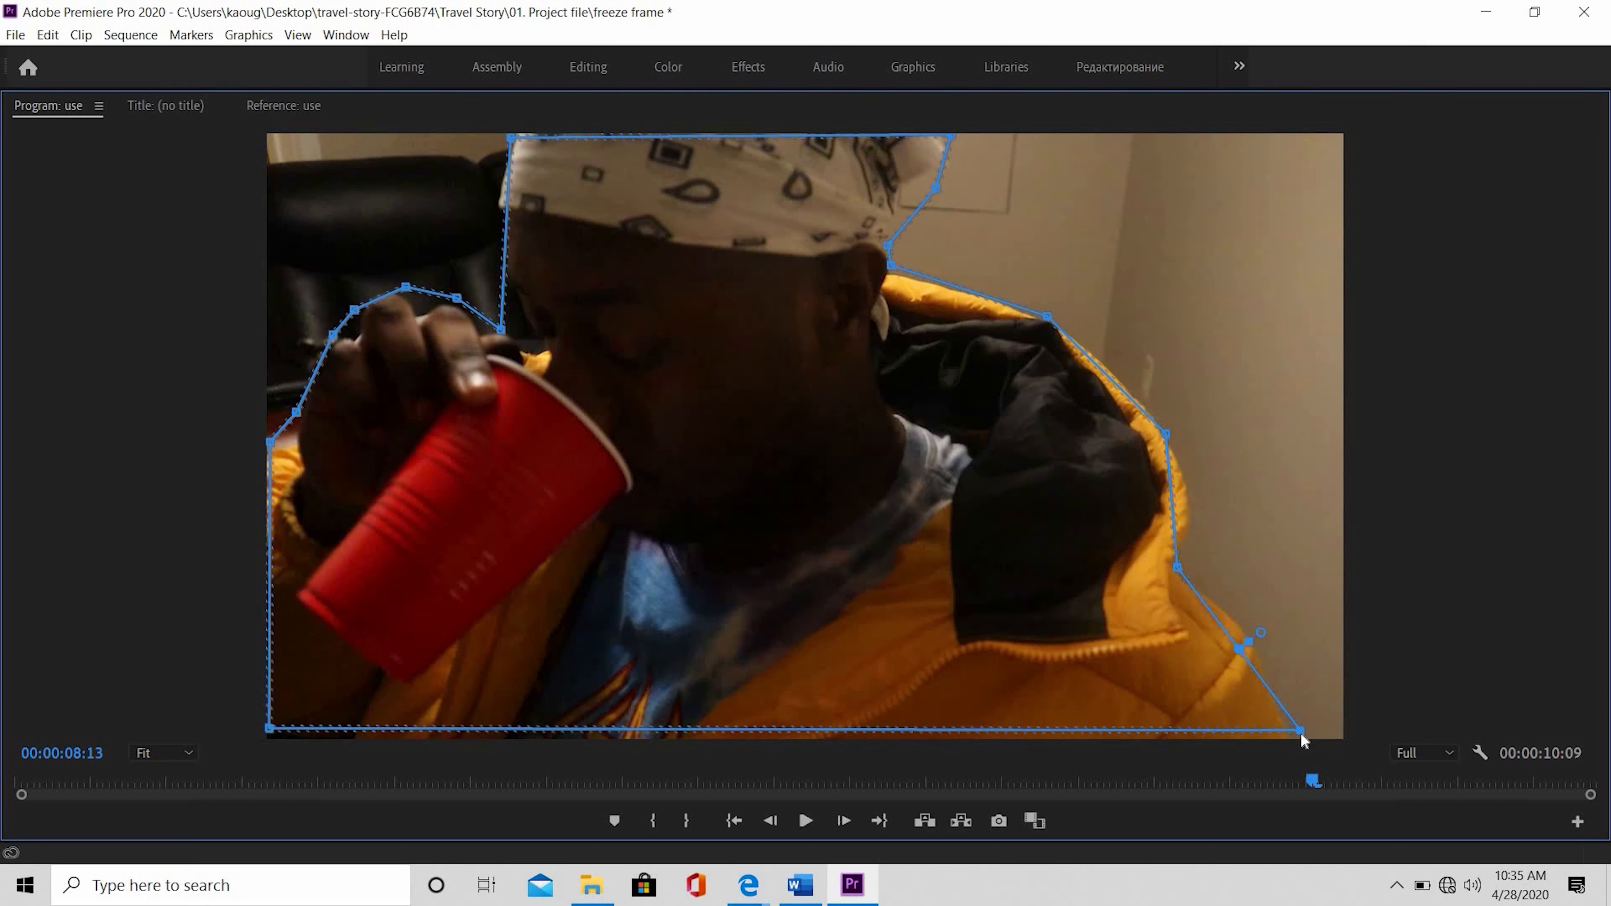
key(grave)
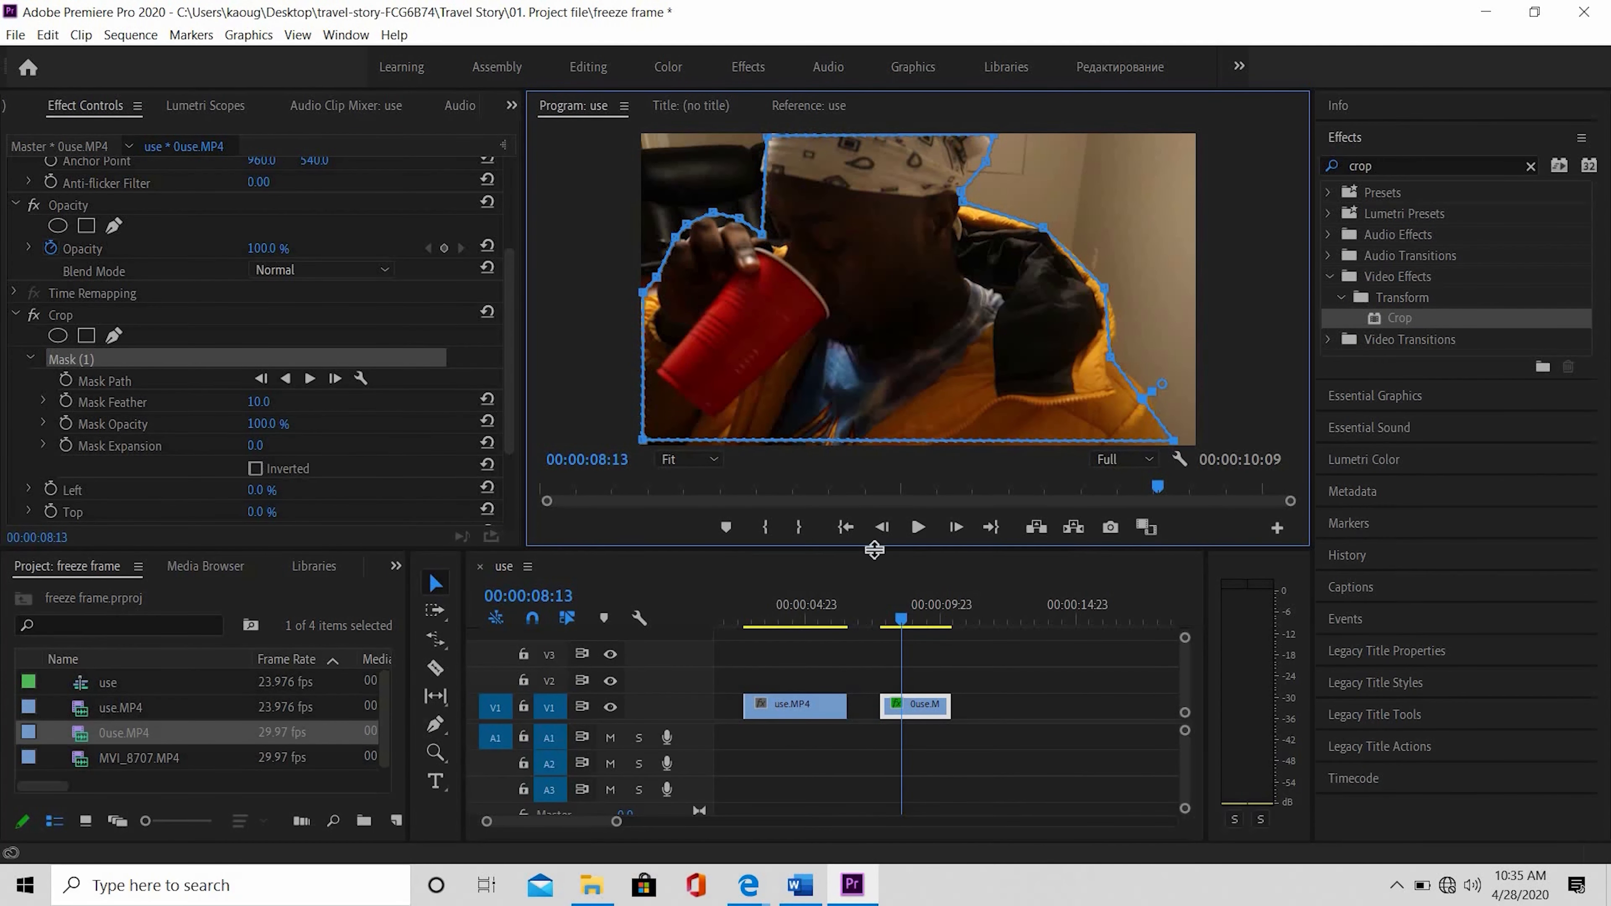
At 00:00:08:15, invert the mask and set the Crop effect's Left value to 100% to remove the background.
click(903, 619)
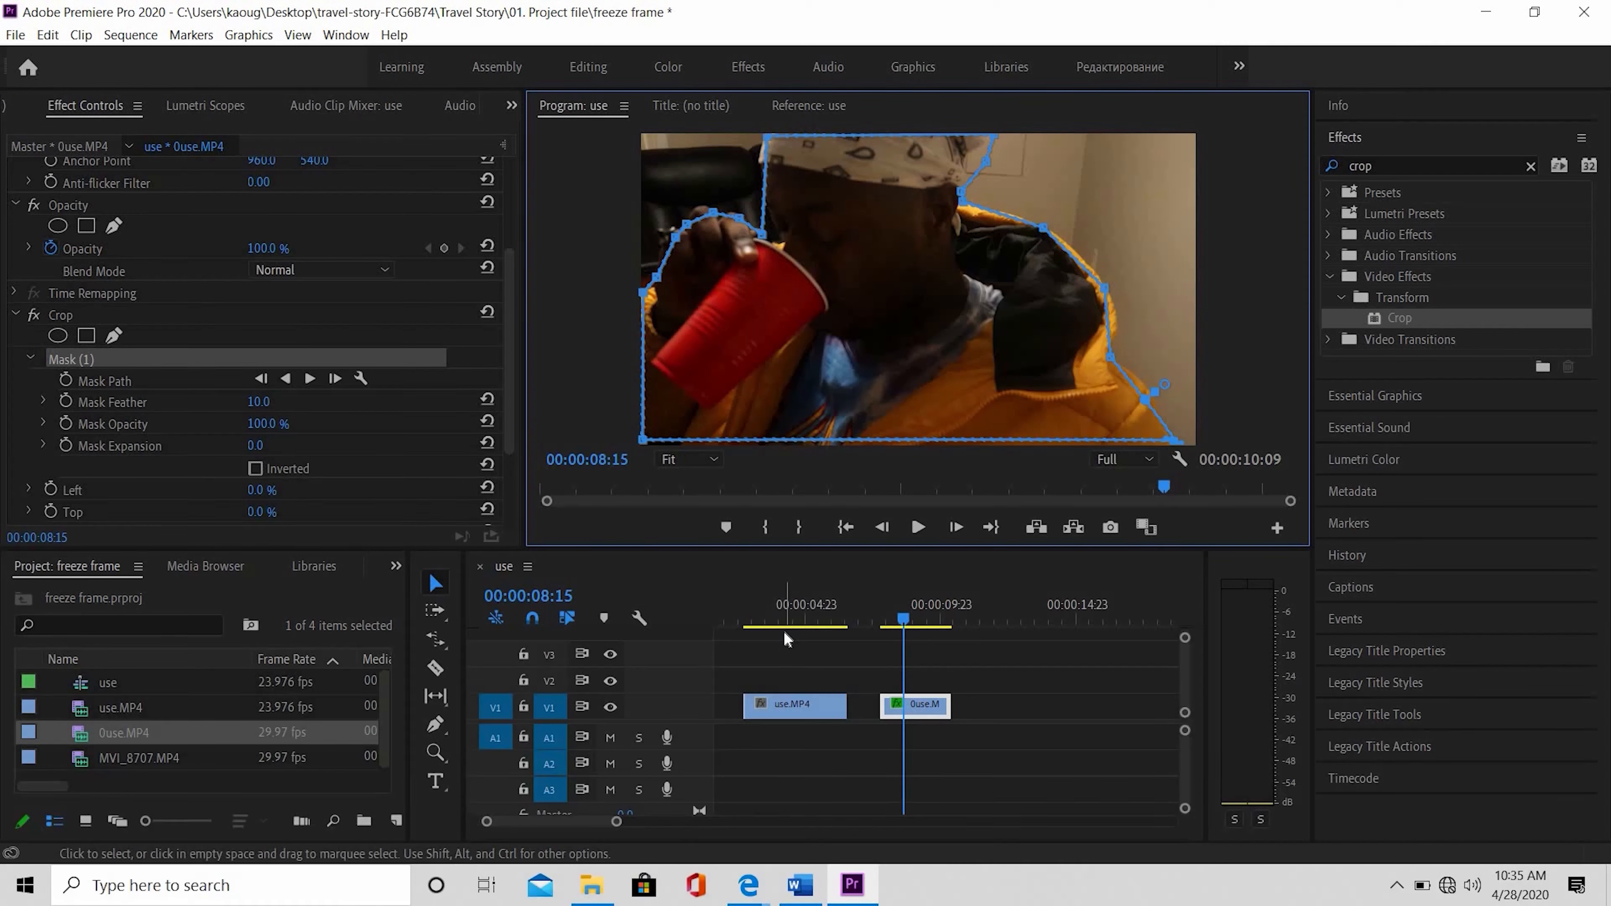
click(255, 469)
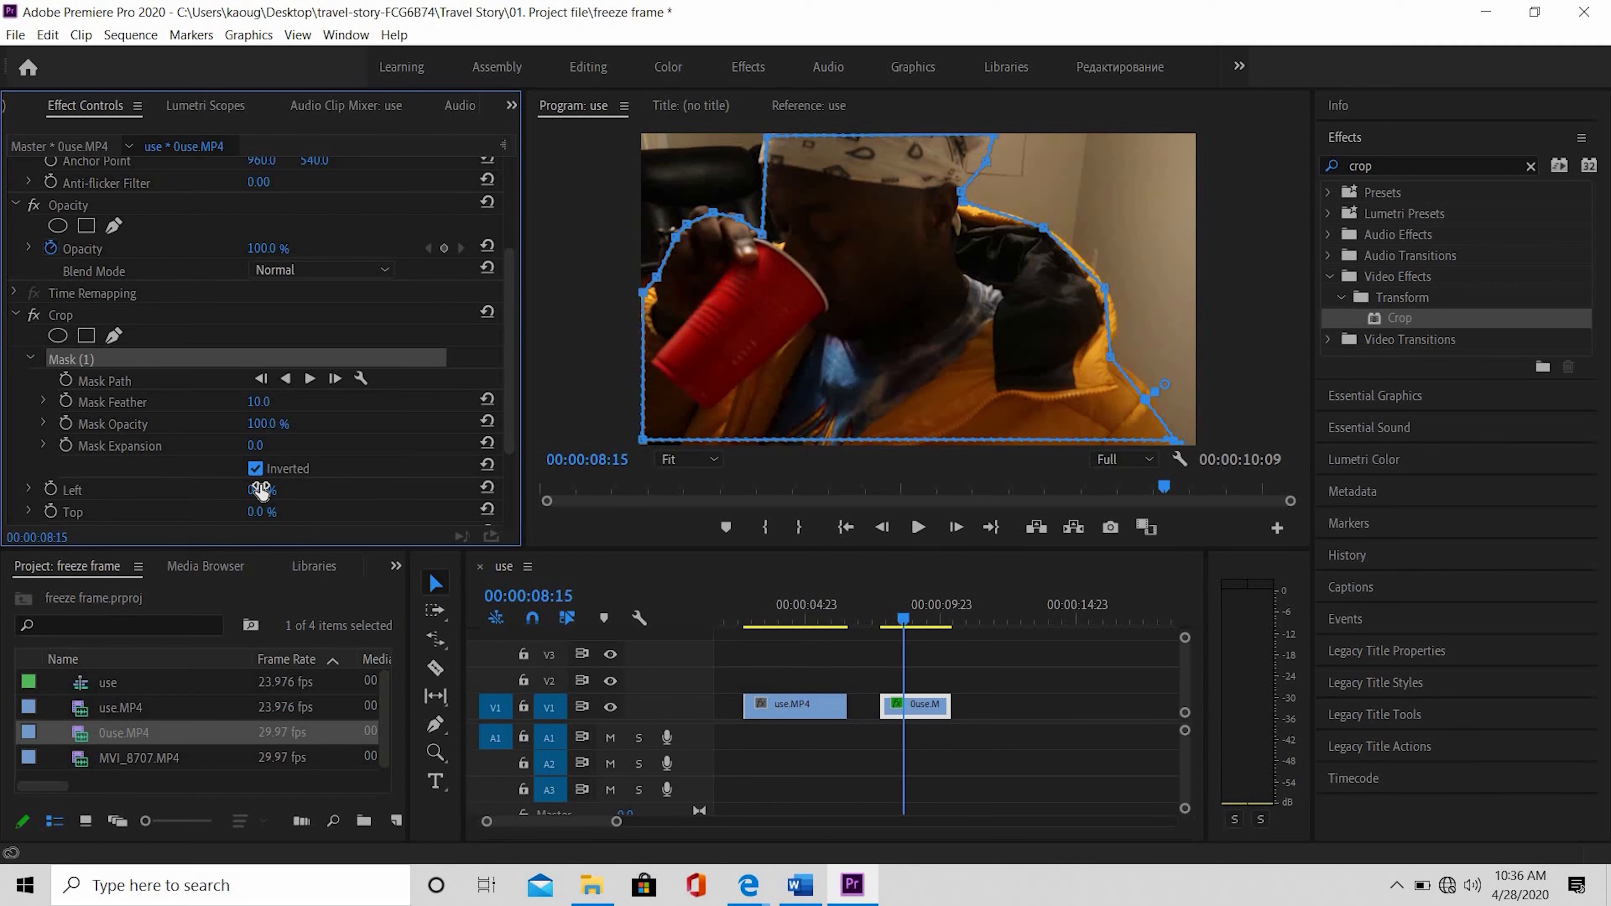
drag(260, 490, 324, 490)
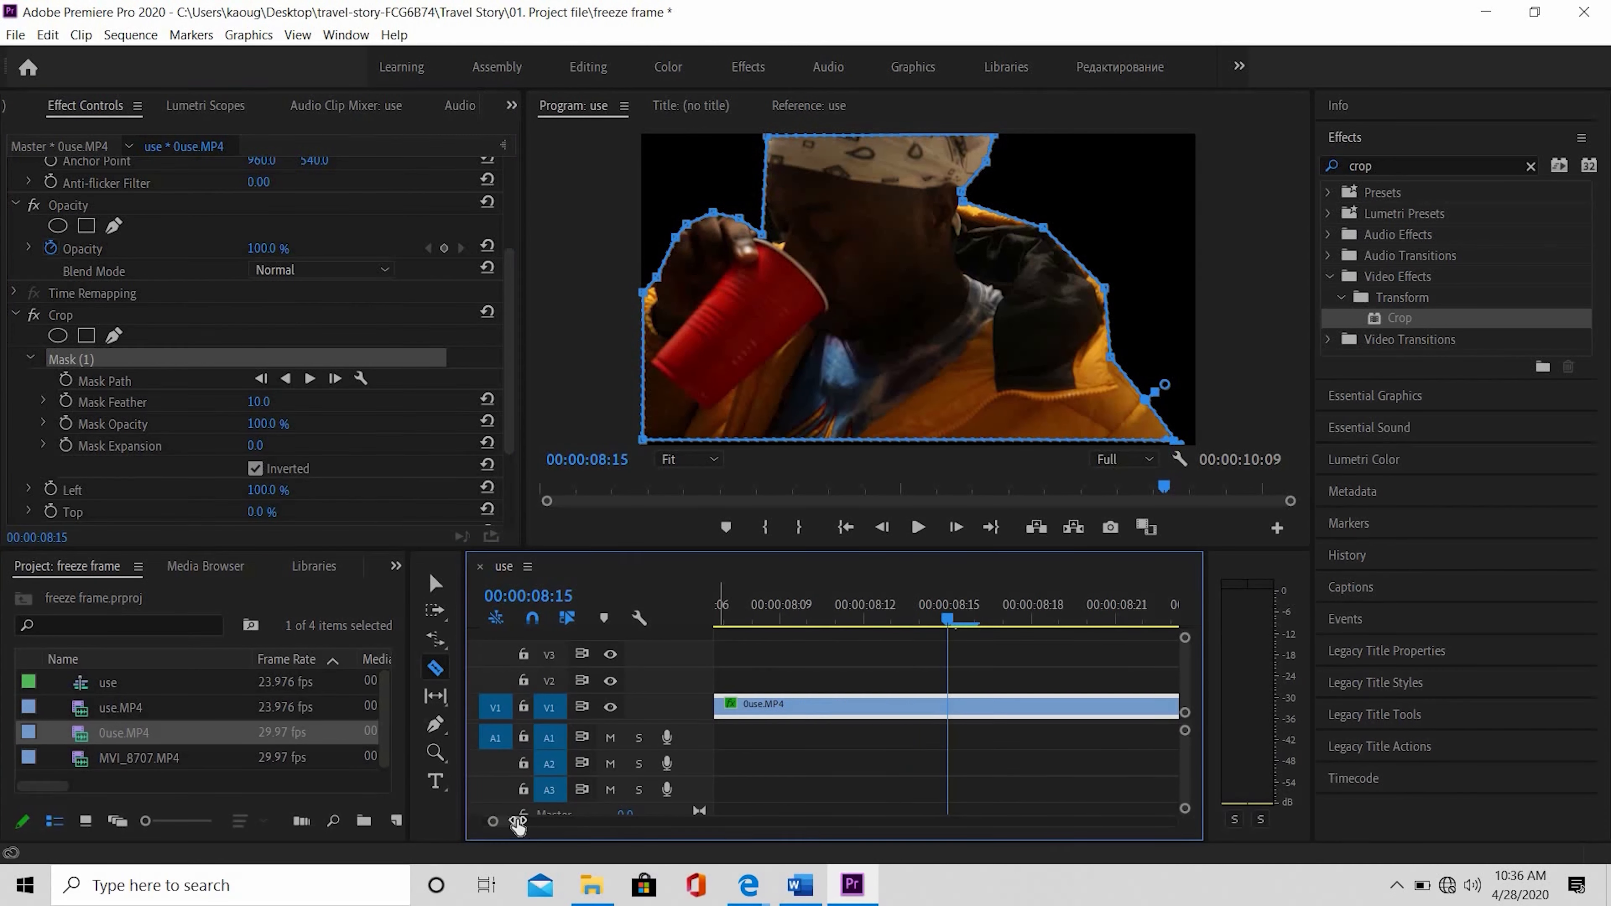
Split the 0use.MP4 clip at 00:00:08:15 and 00:00:08:16 to isolate a single-frame piece.
drag(516, 823, 493, 861)
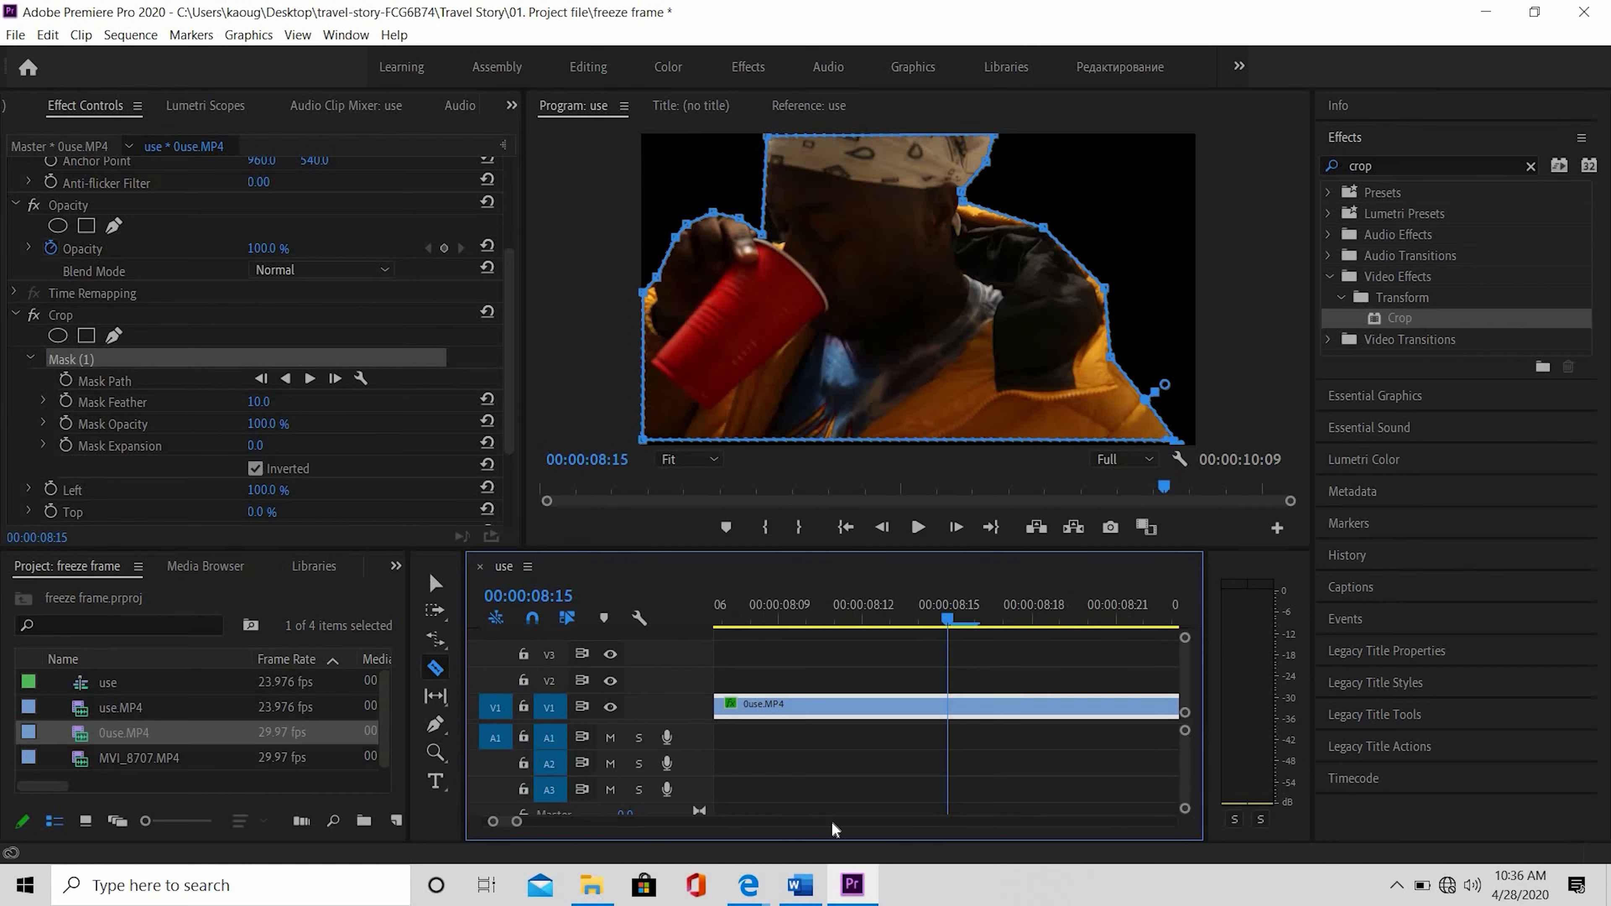
click(949, 707)
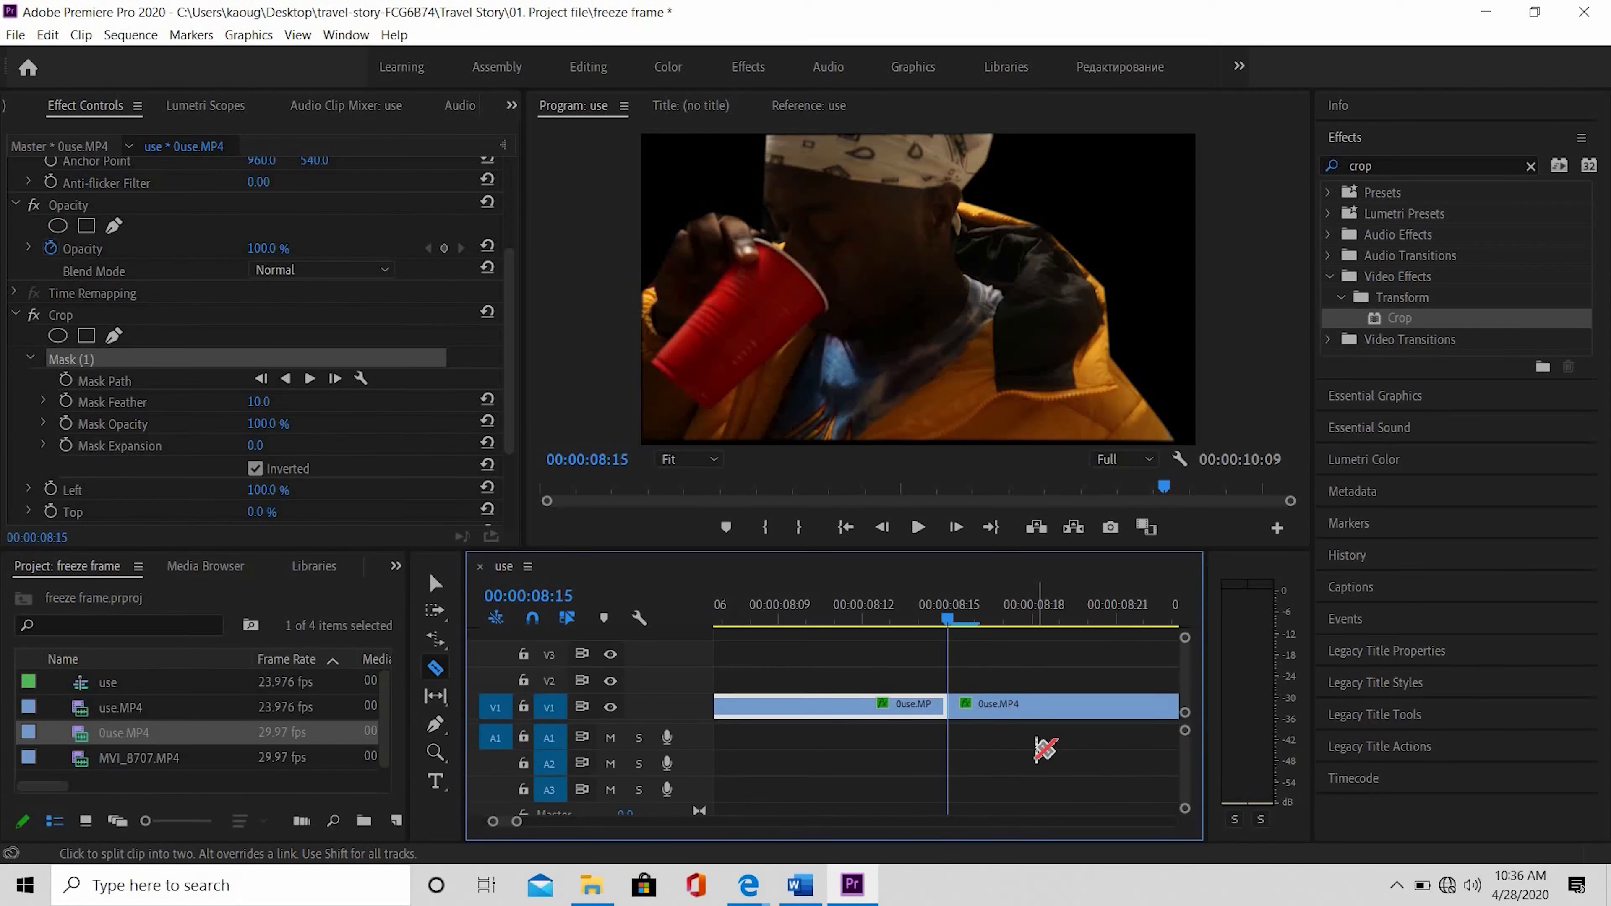
key(Right)
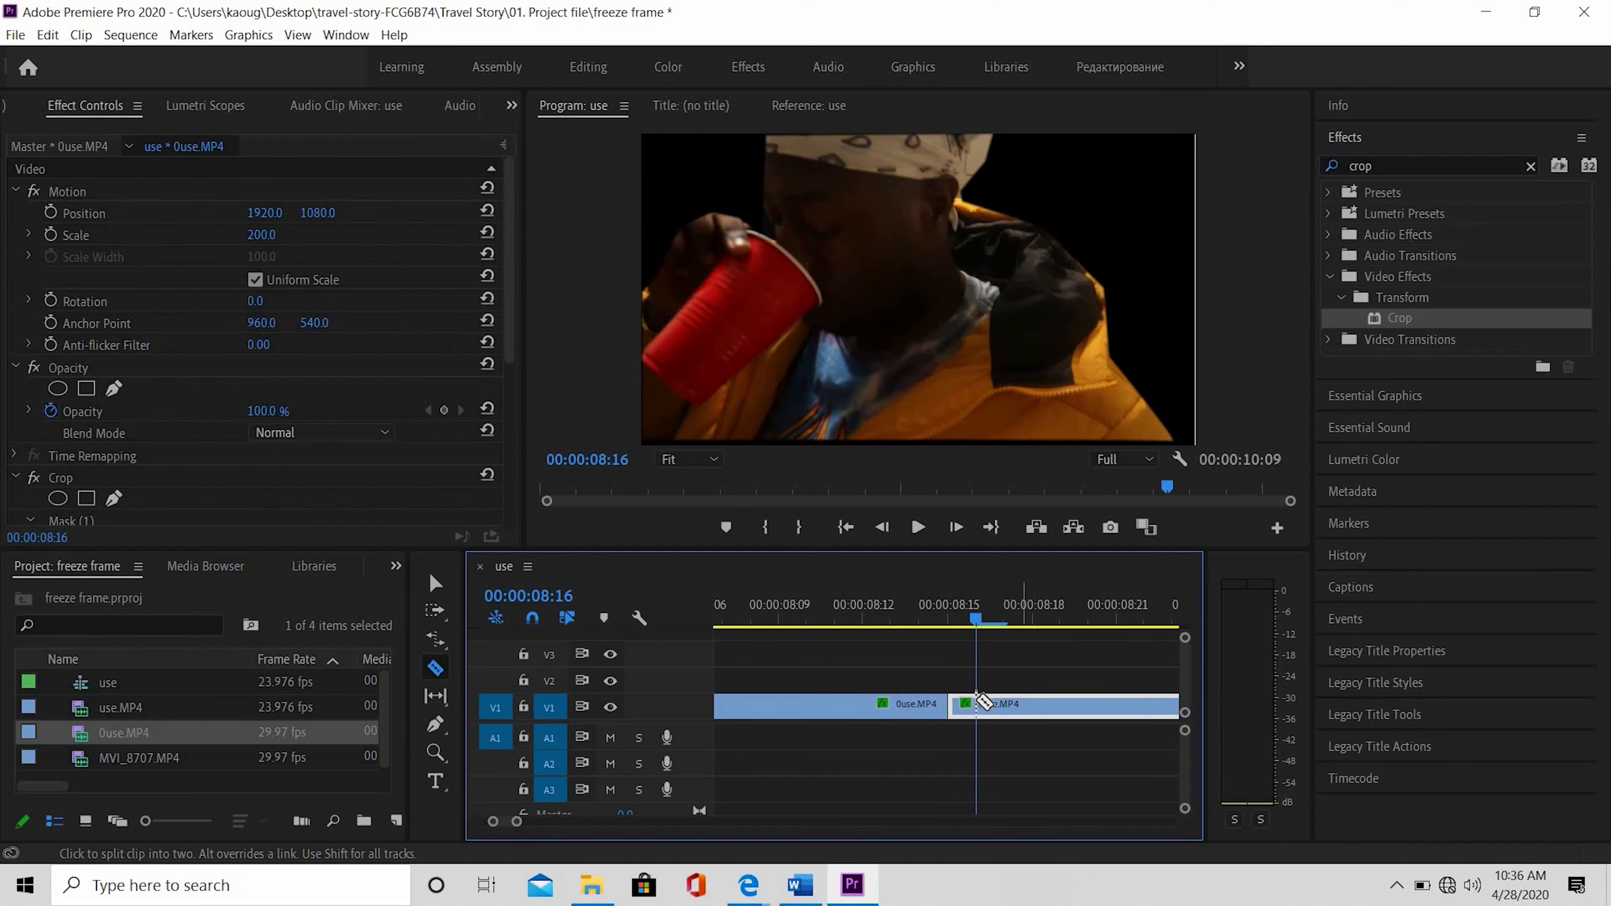
click(982, 694)
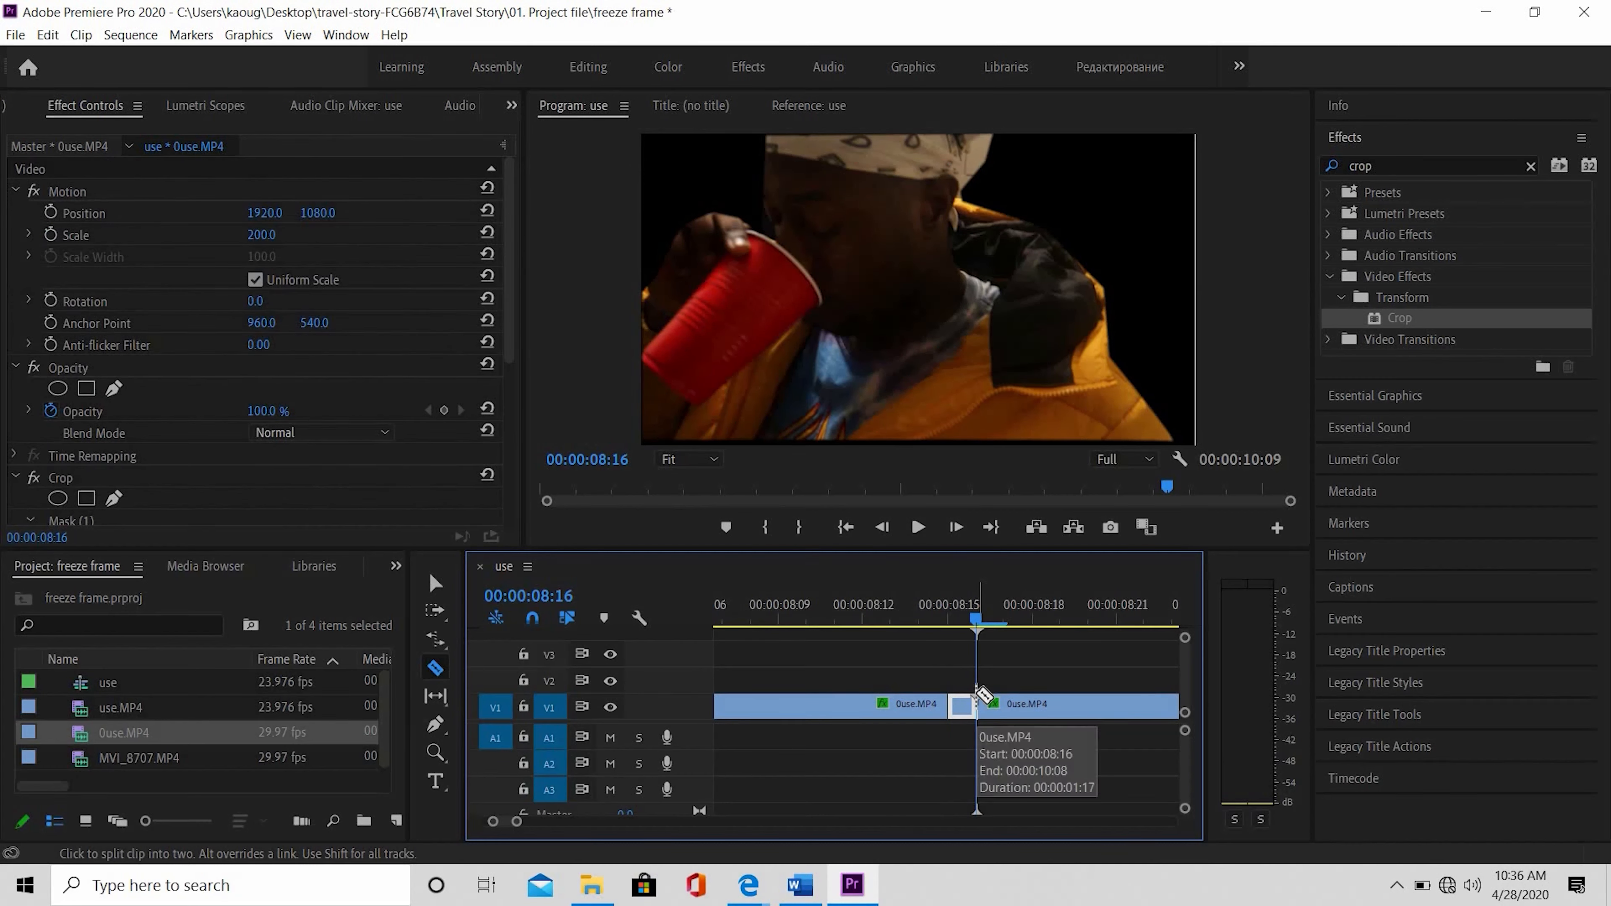
key(v)
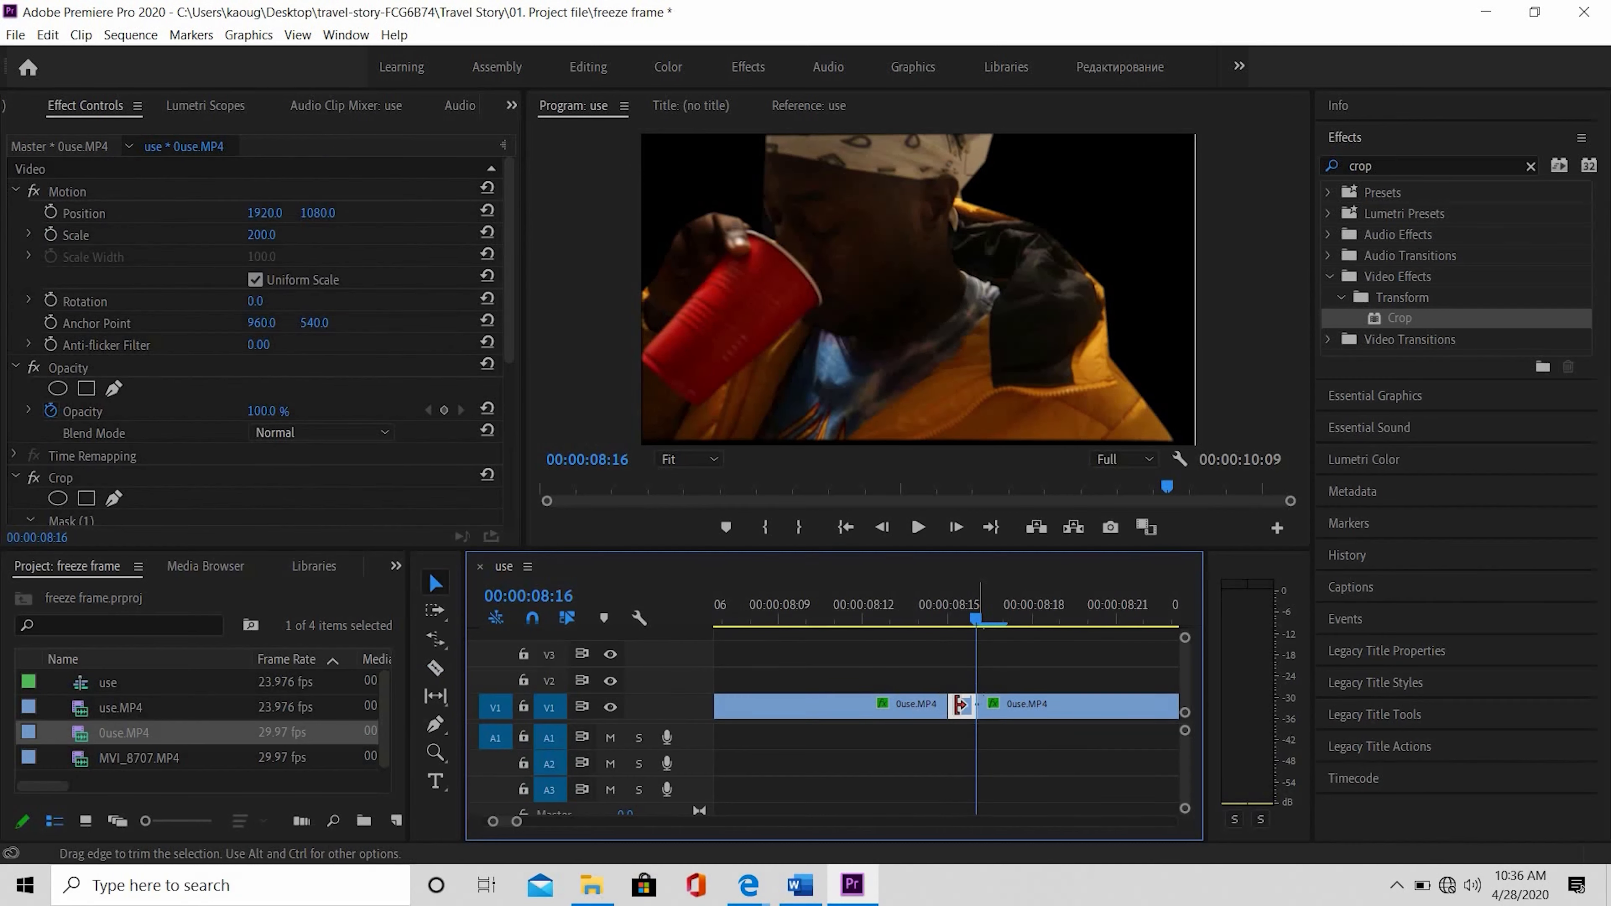
Delete the 0use.MP4 piece before 00:00:08:15 and duplicate the remaining single-frame piece onto track V2.
click(923, 710)
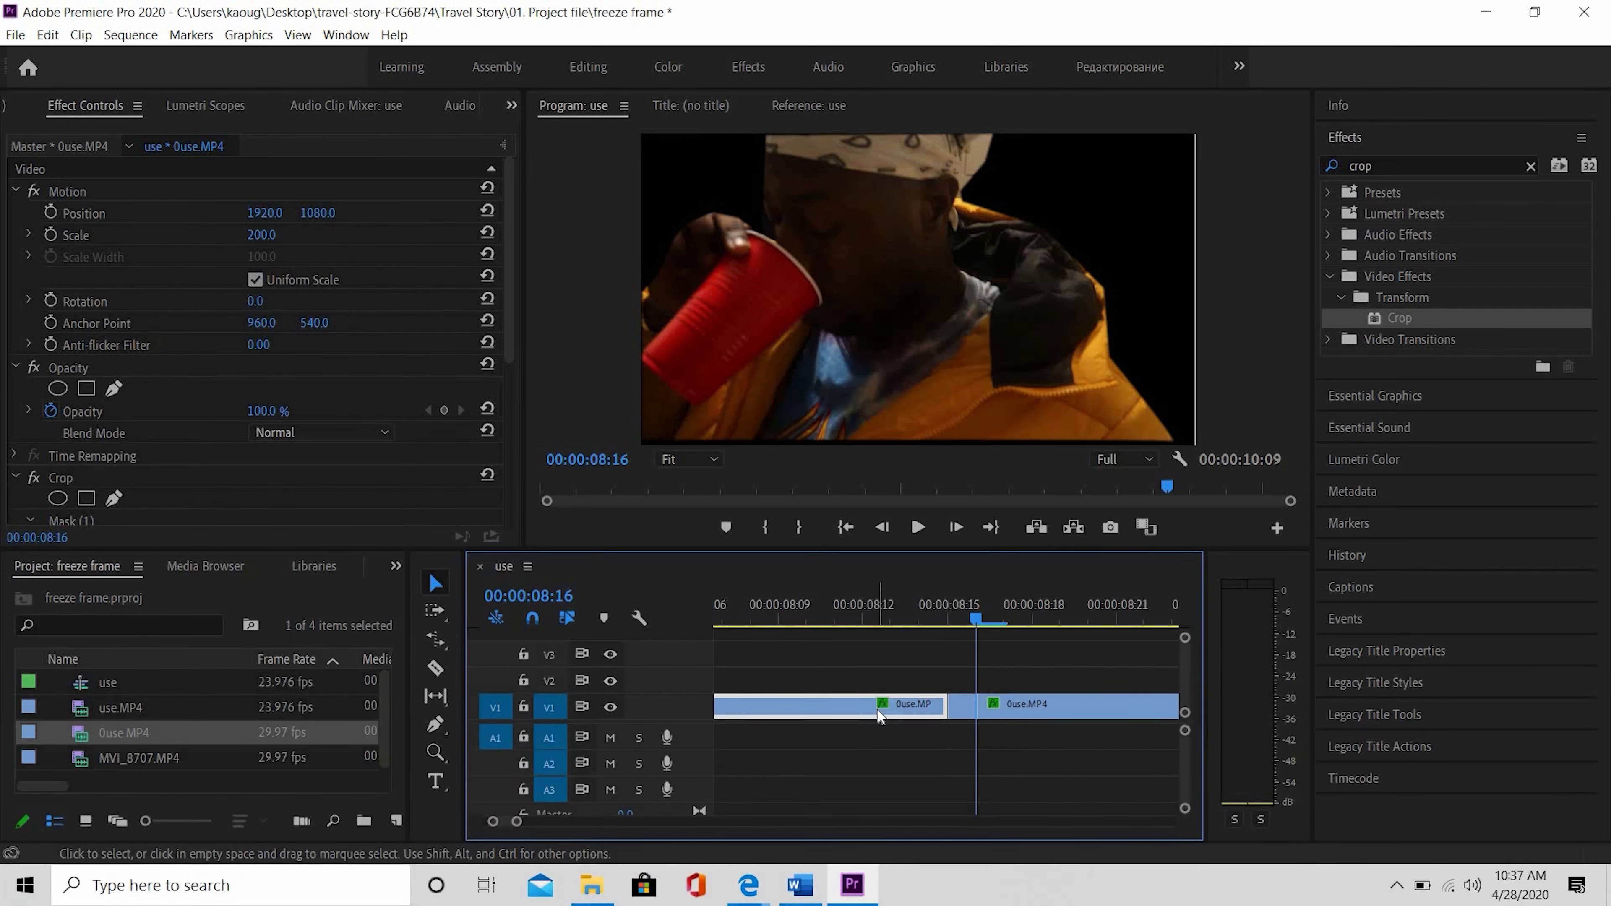
key(Delete)
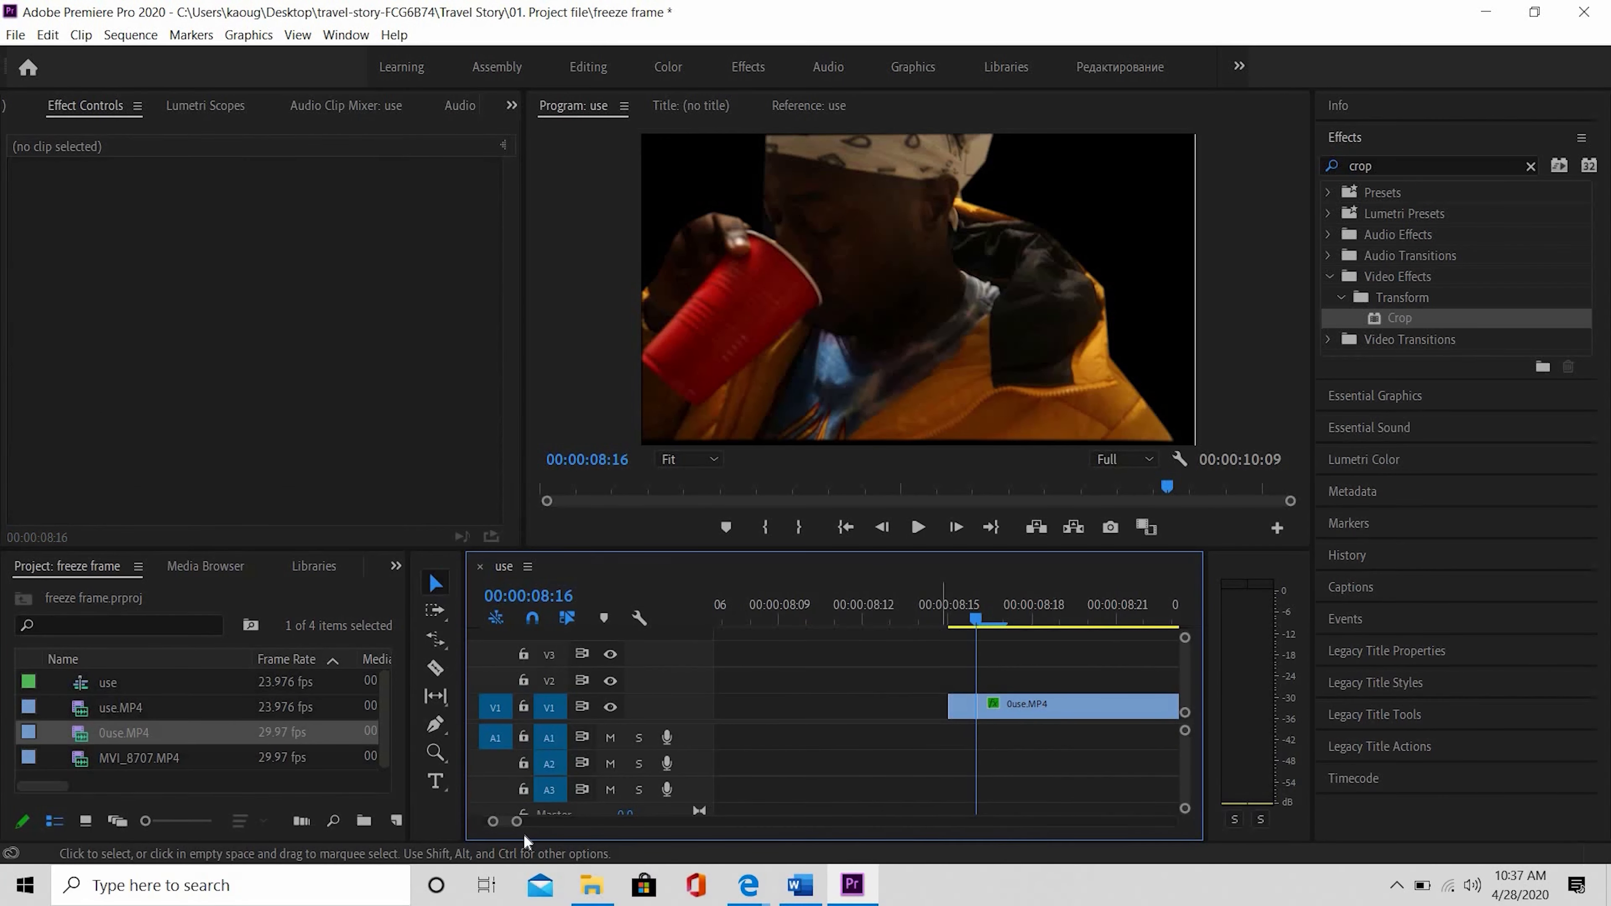
drag(517, 821, 462, 816)
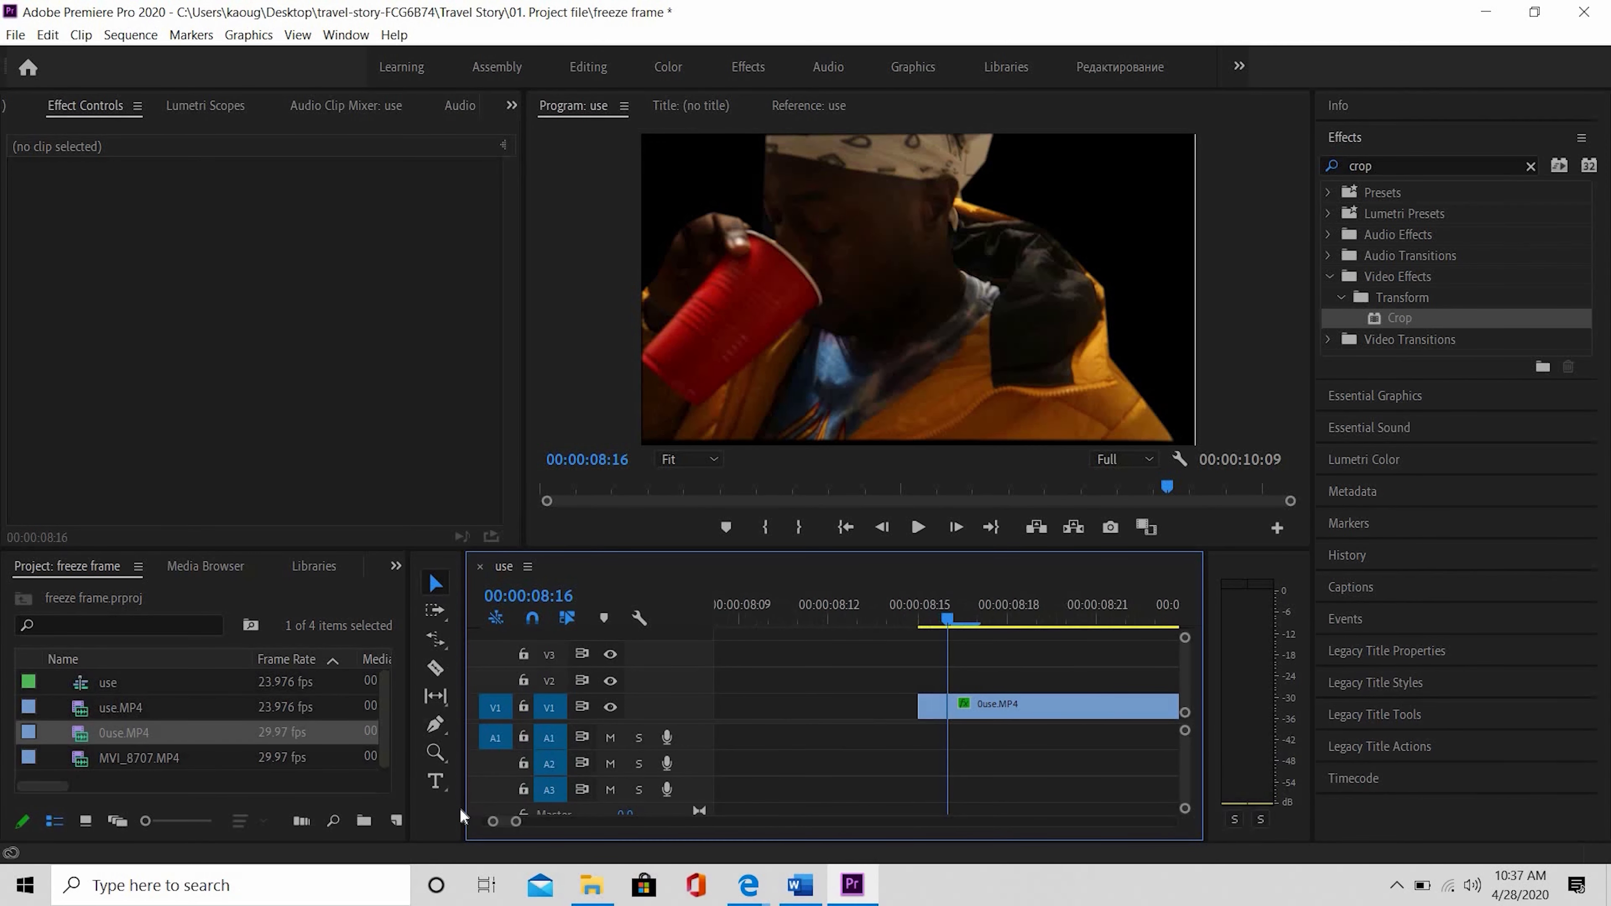
click(933, 716)
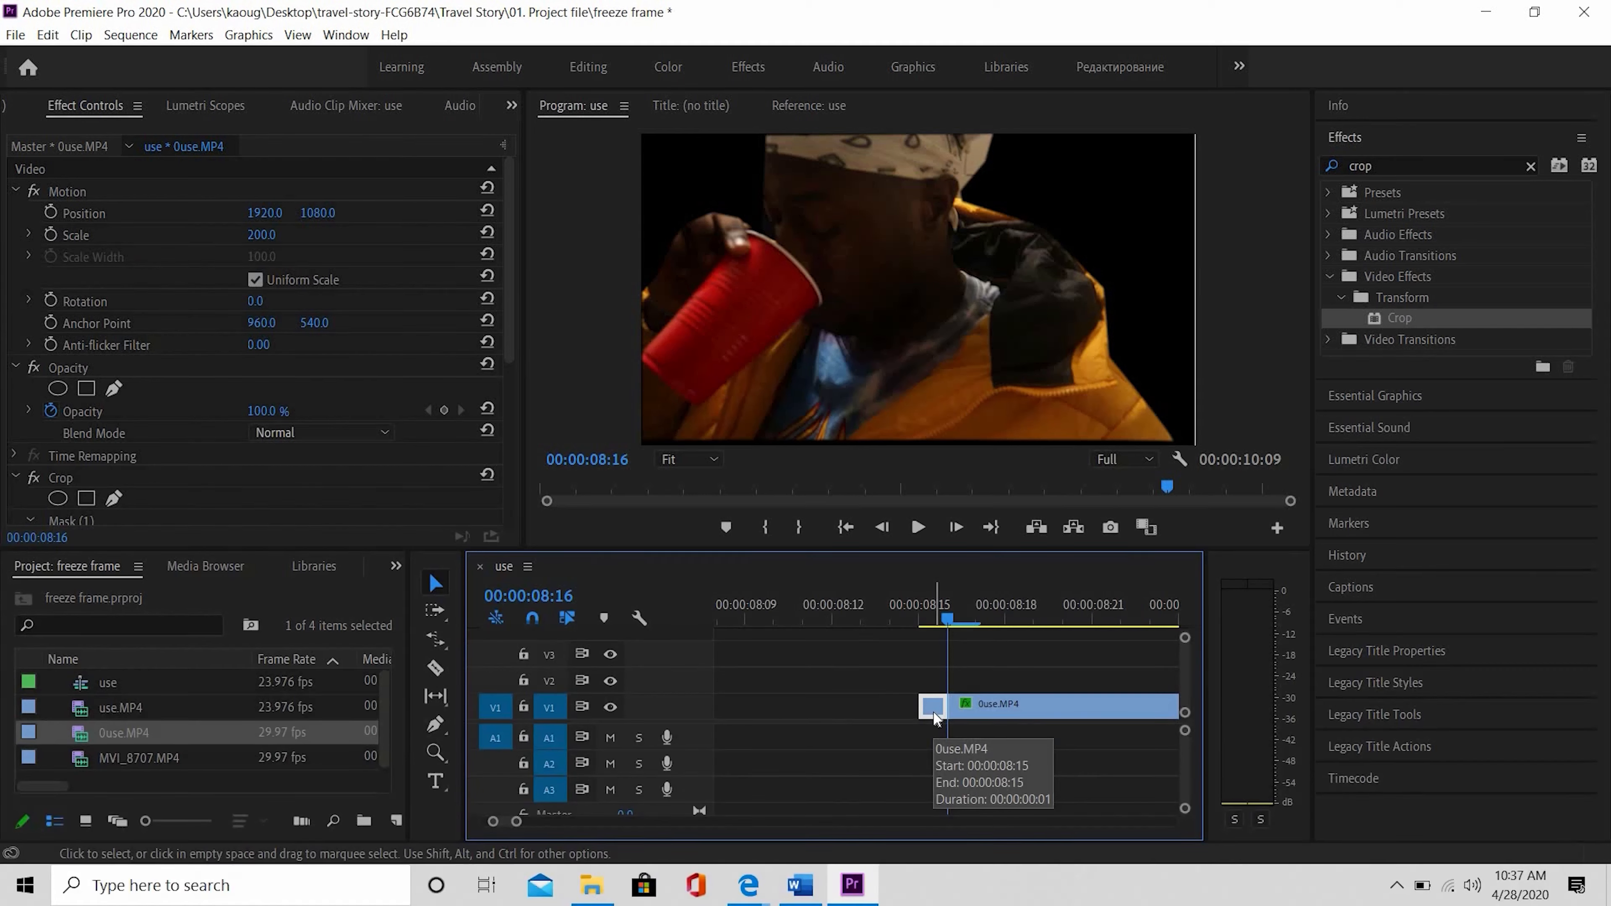
drag(935, 717, 926, 692)
drag(928, 686, 929, 687)
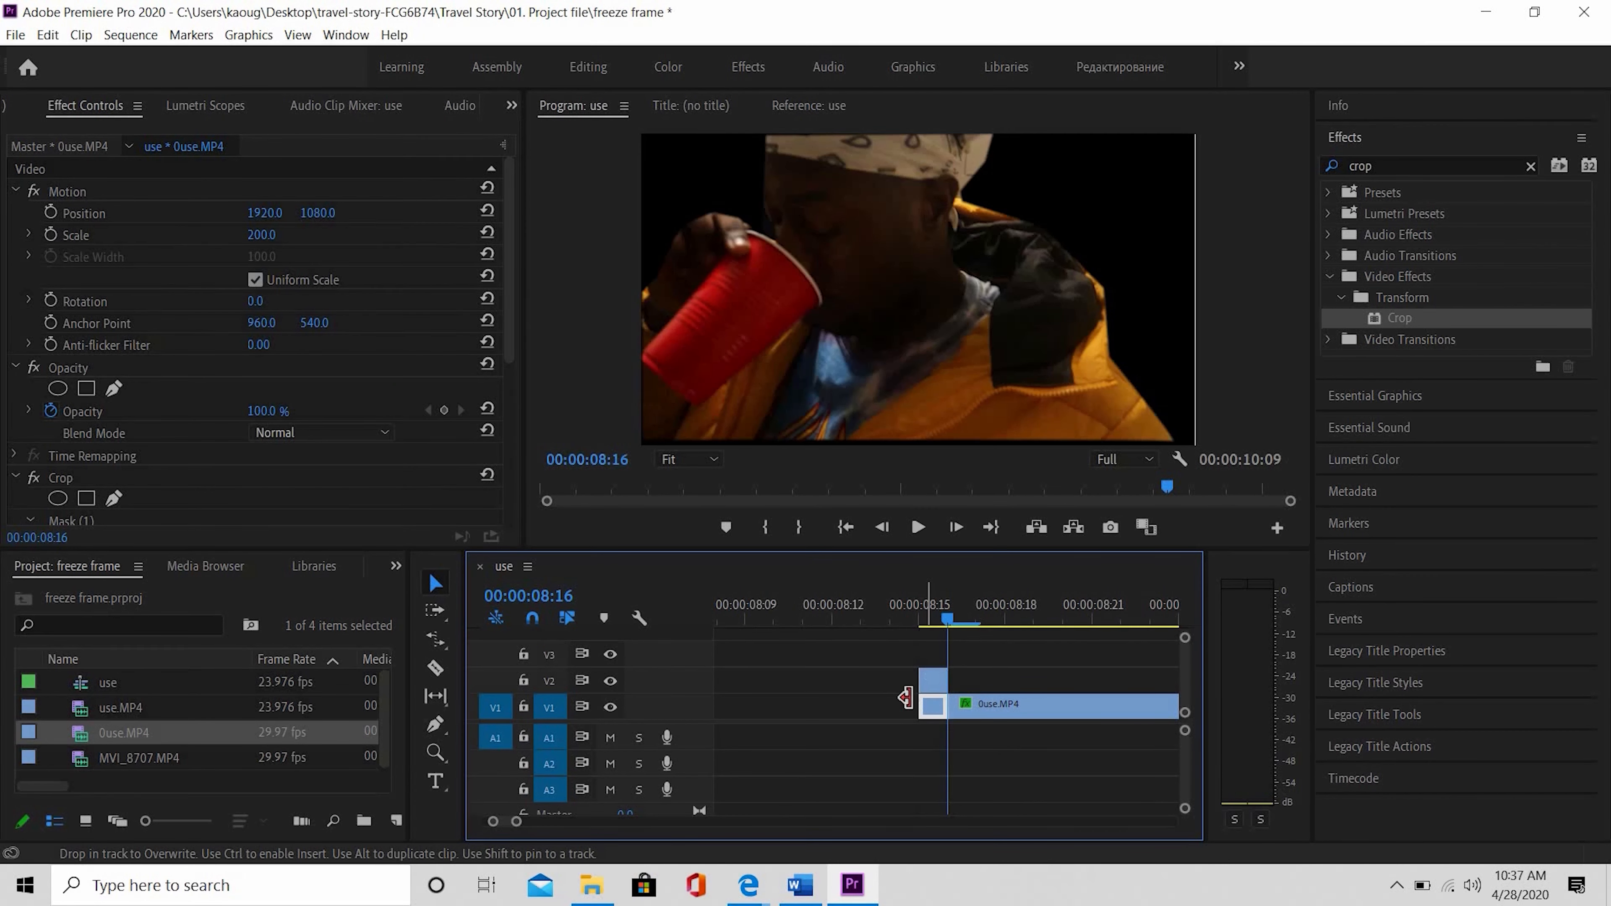
click(955, 675)
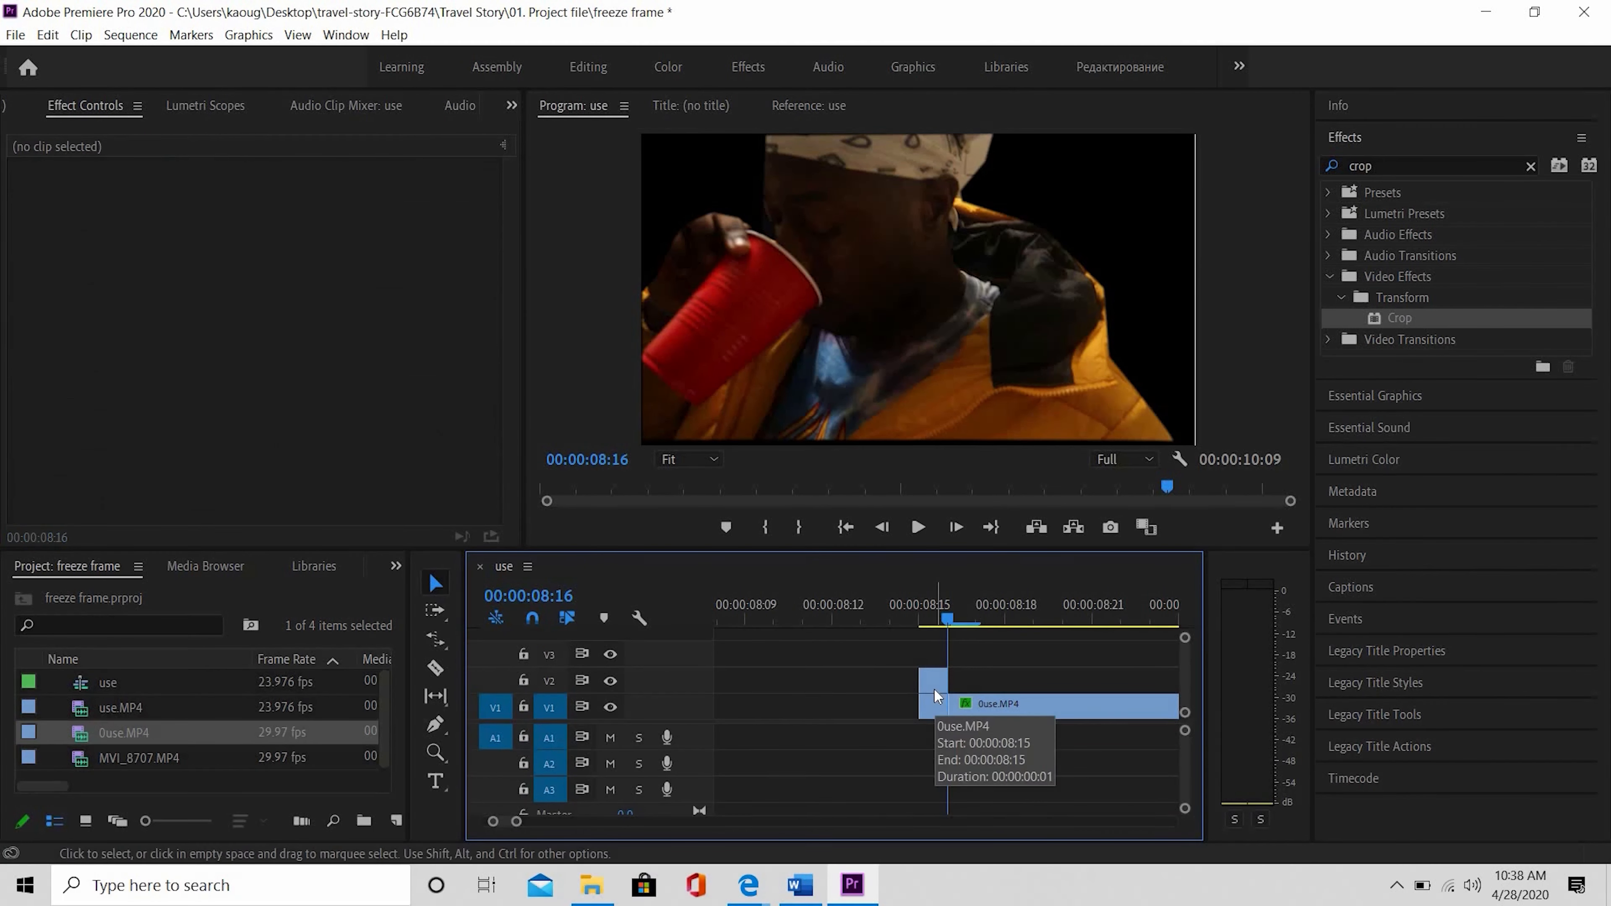
click(934, 690)
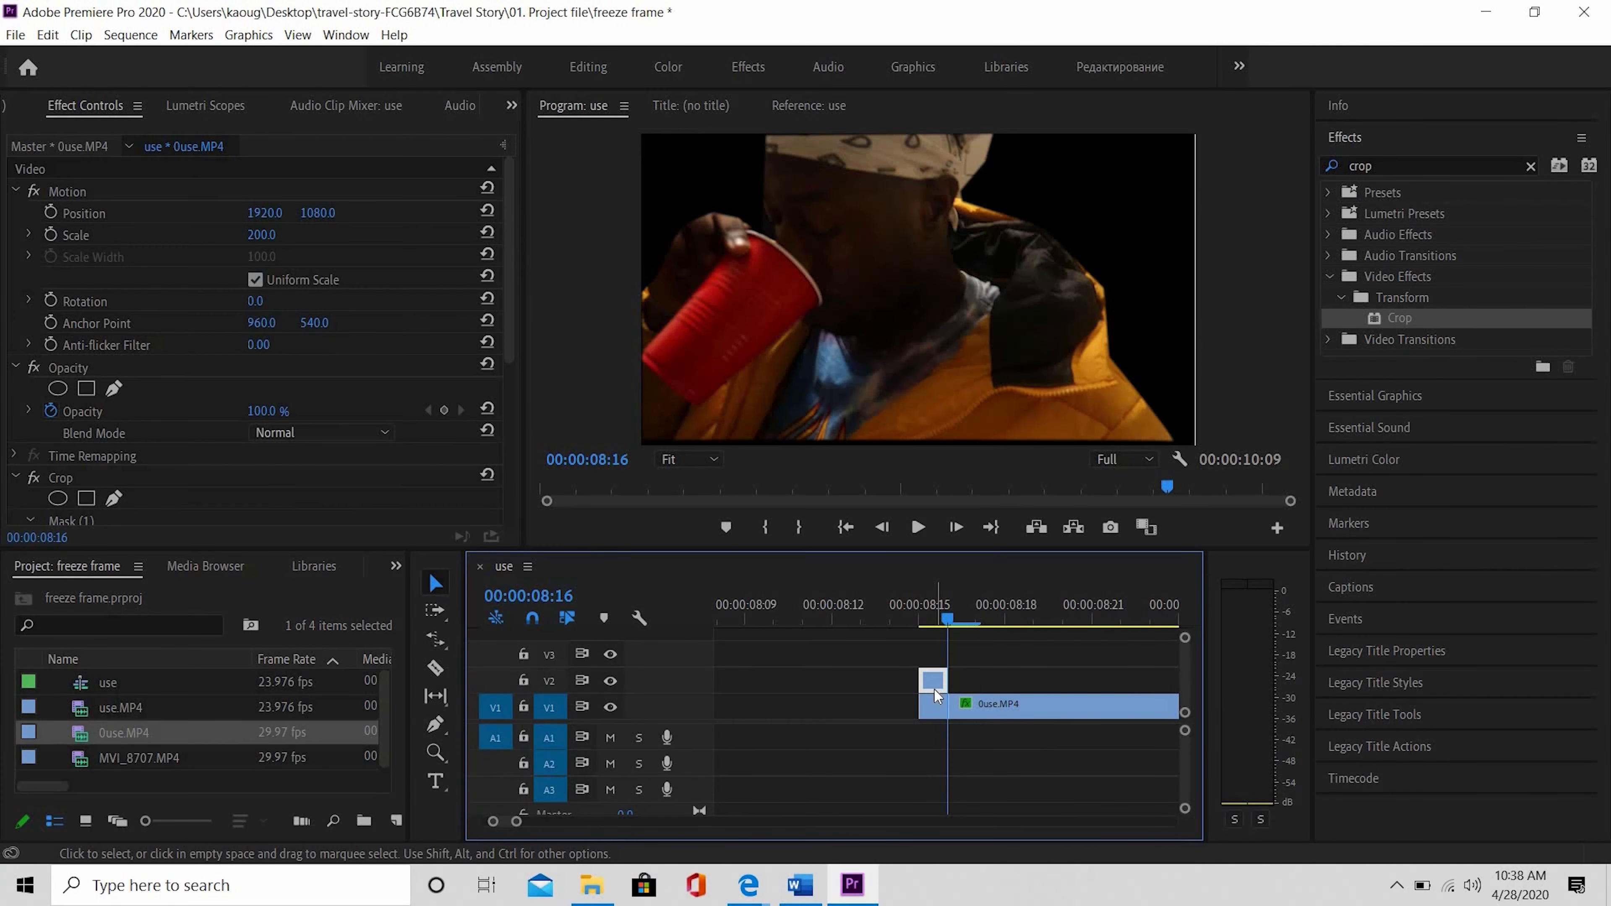
Add a frame hold to the single-frame copy on V2 and extend its start back to 00:00:08:07.
right_click(933, 689)
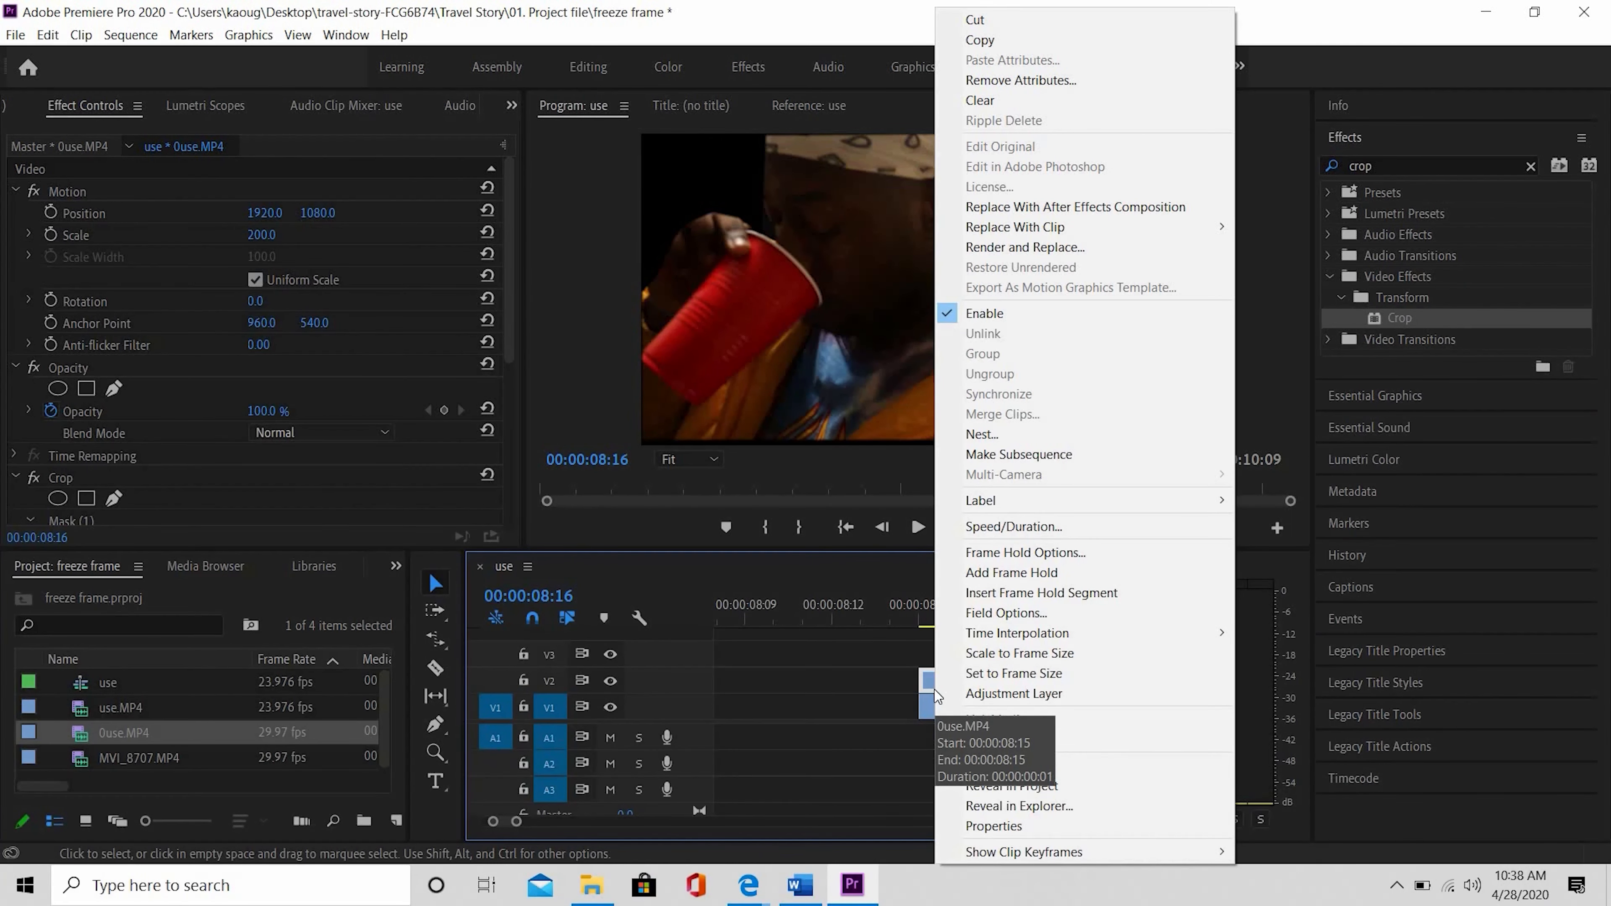
click(984, 578)
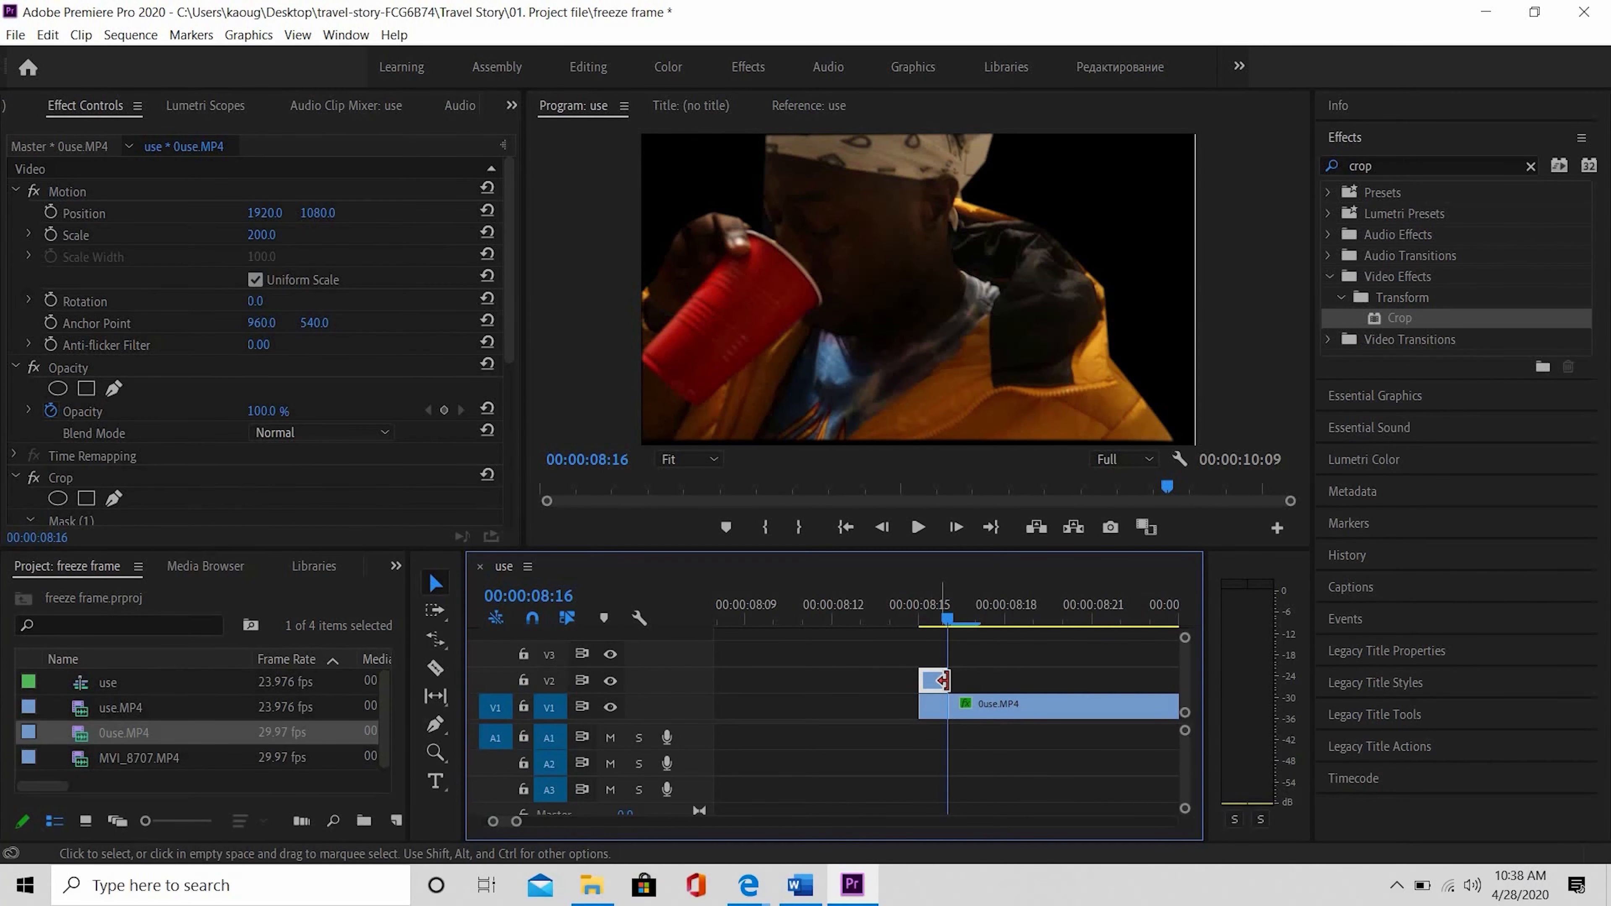
drag(1016, 681, 840, 680)
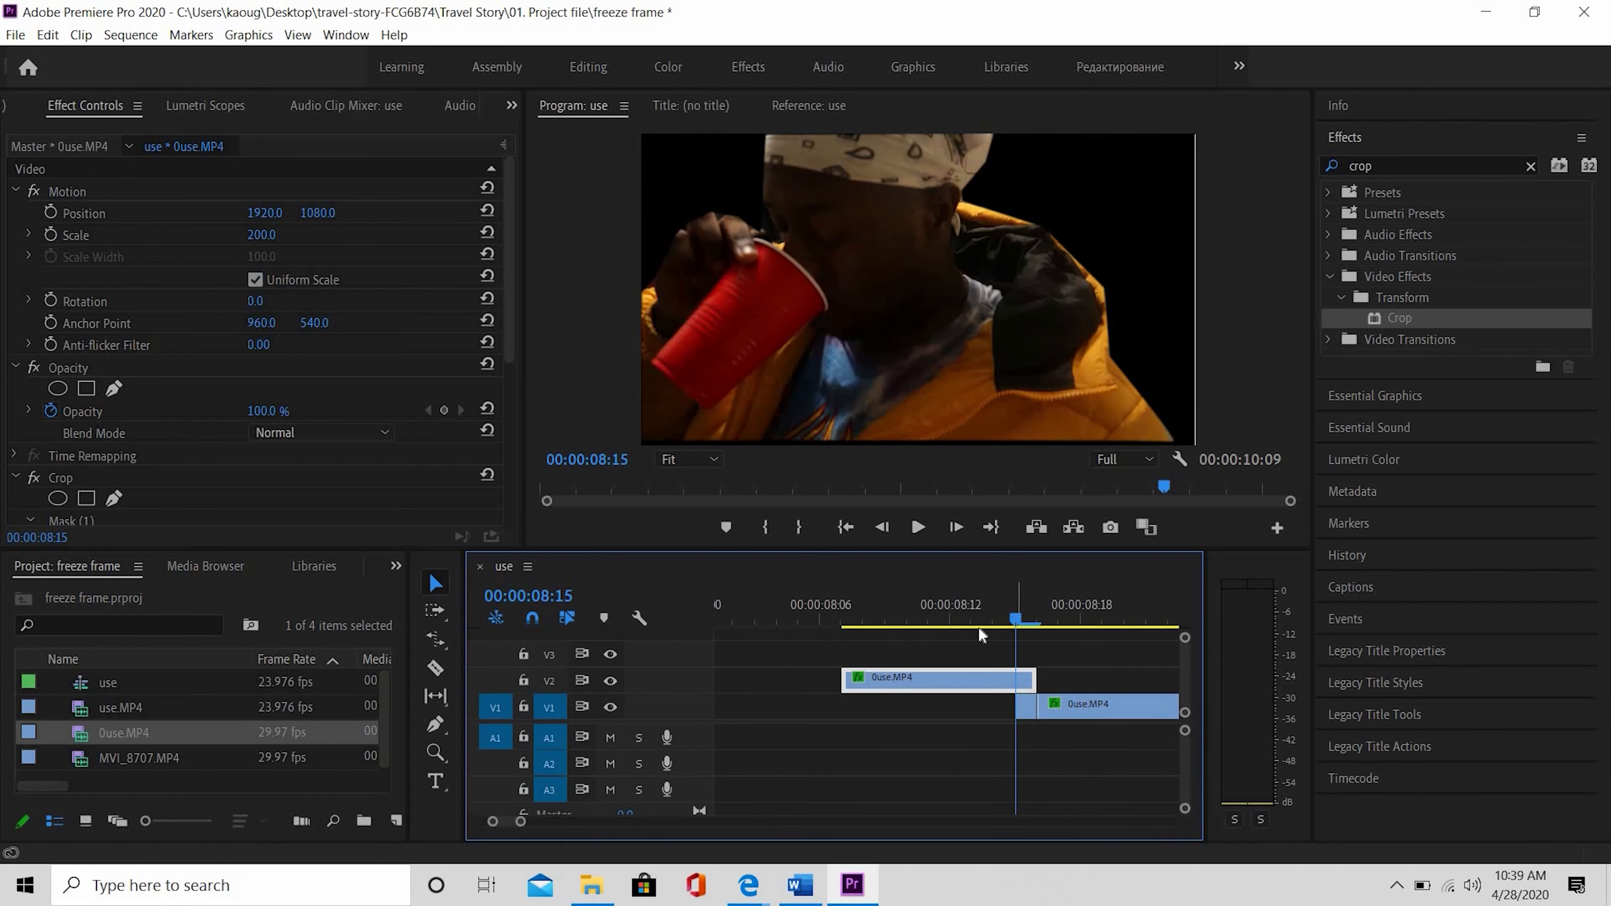
Close the gap on track V1 by bringing the end of the use.MP4 clip up to the single-frame piece at 00:00:08:15.
drag(1013, 618, 962, 672)
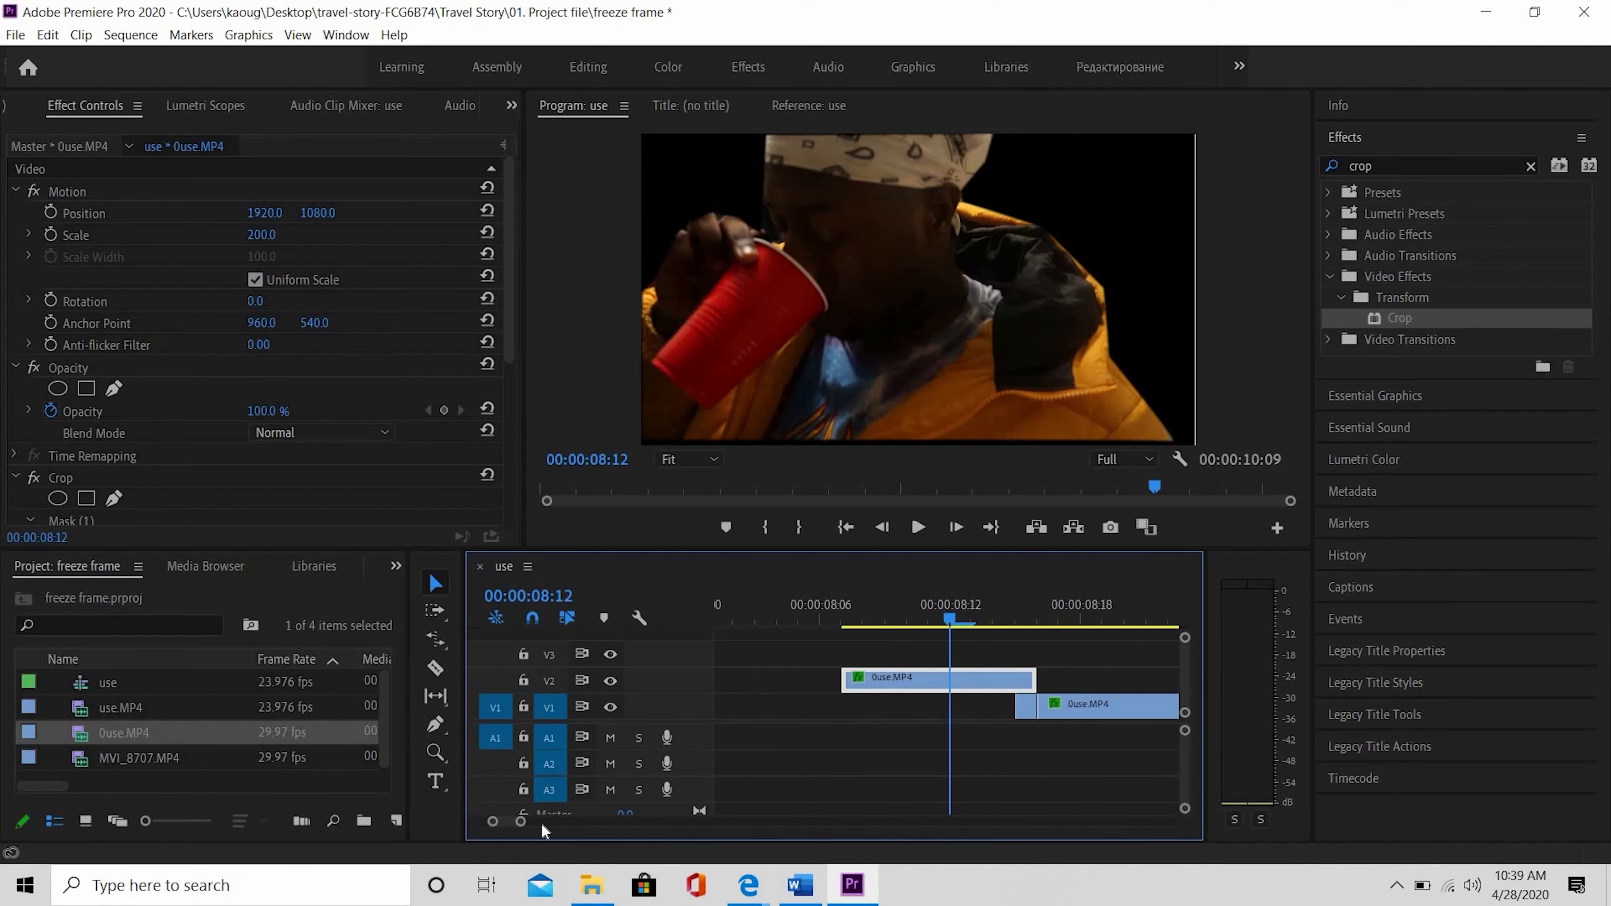
drag(521, 828, 552, 835)
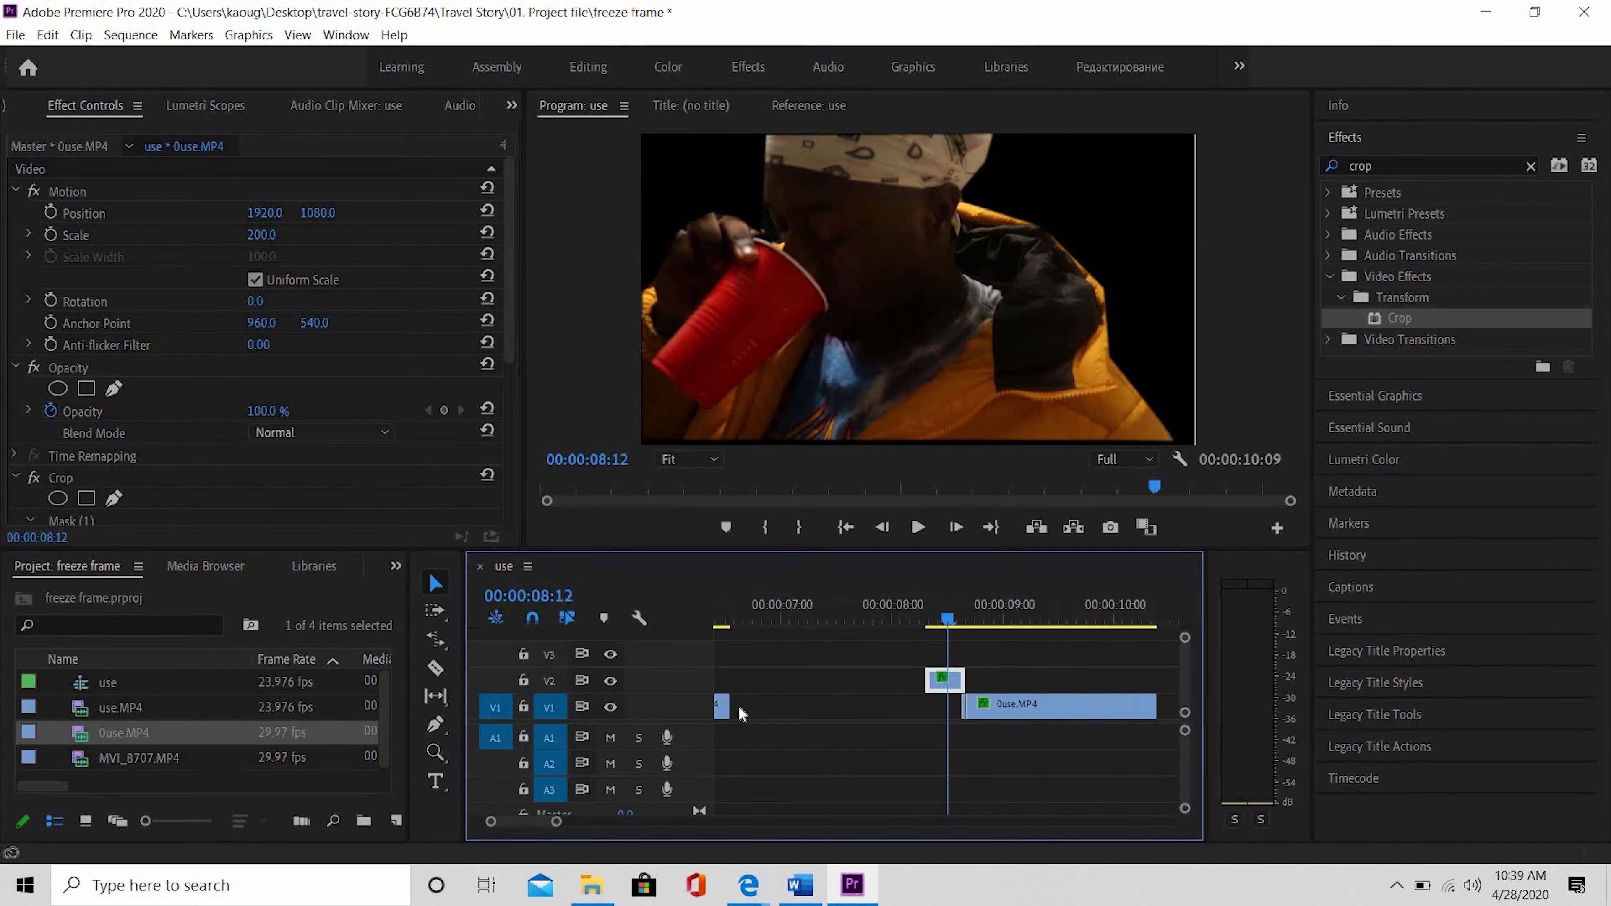
drag(745, 705, 873, 714)
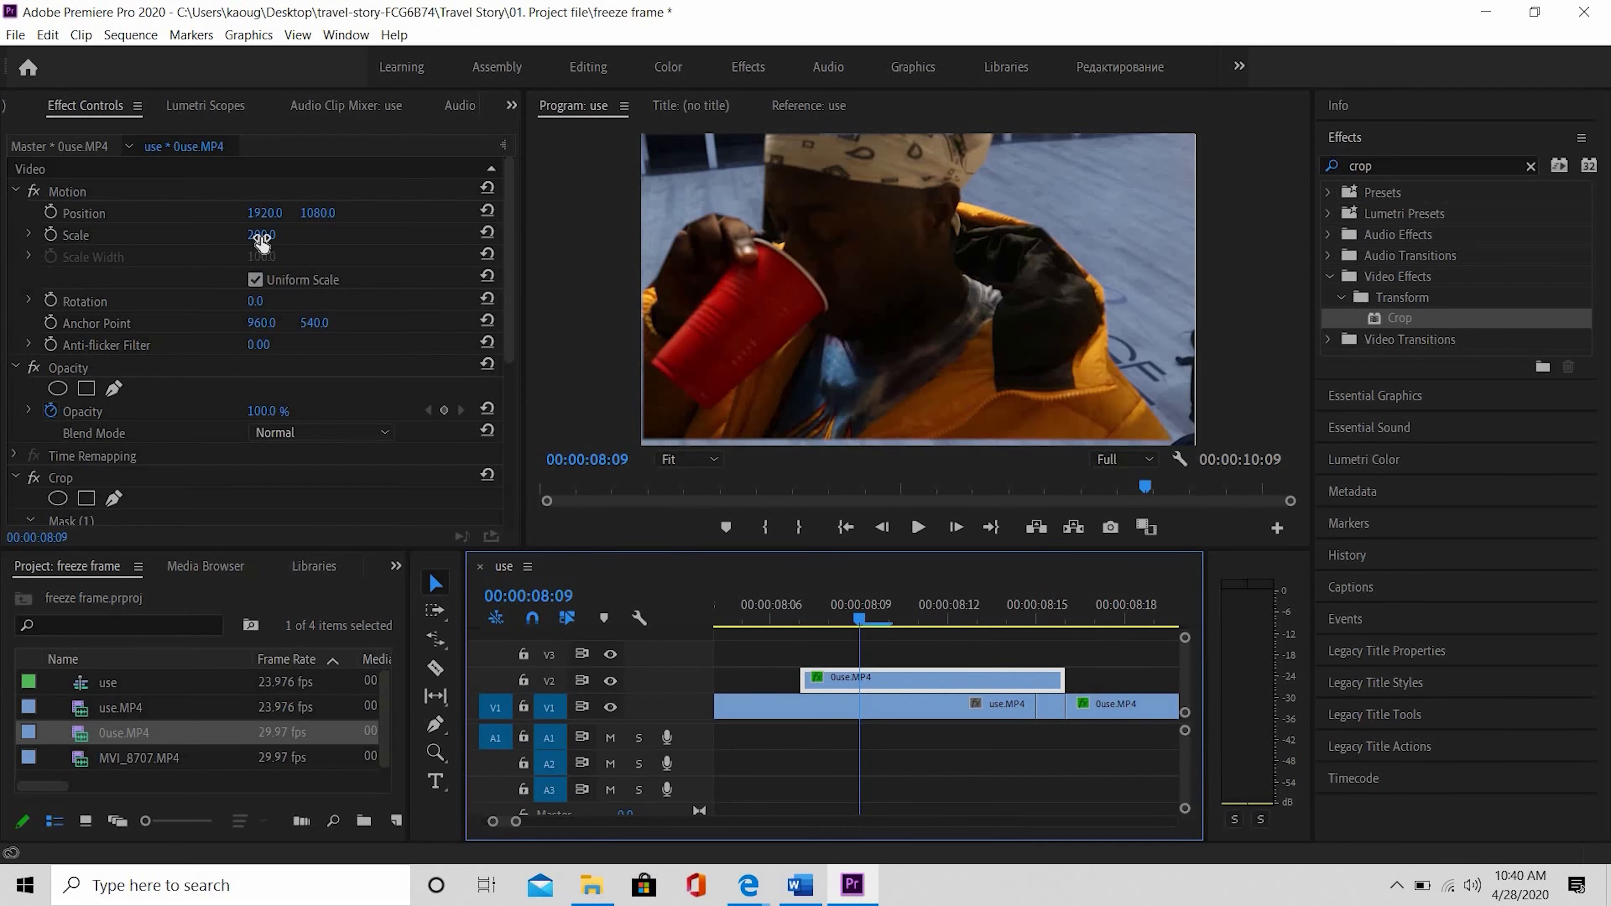
Try scaling the frame-hold clip on V2 down to 94.
drag(260, 234, 193, 234)
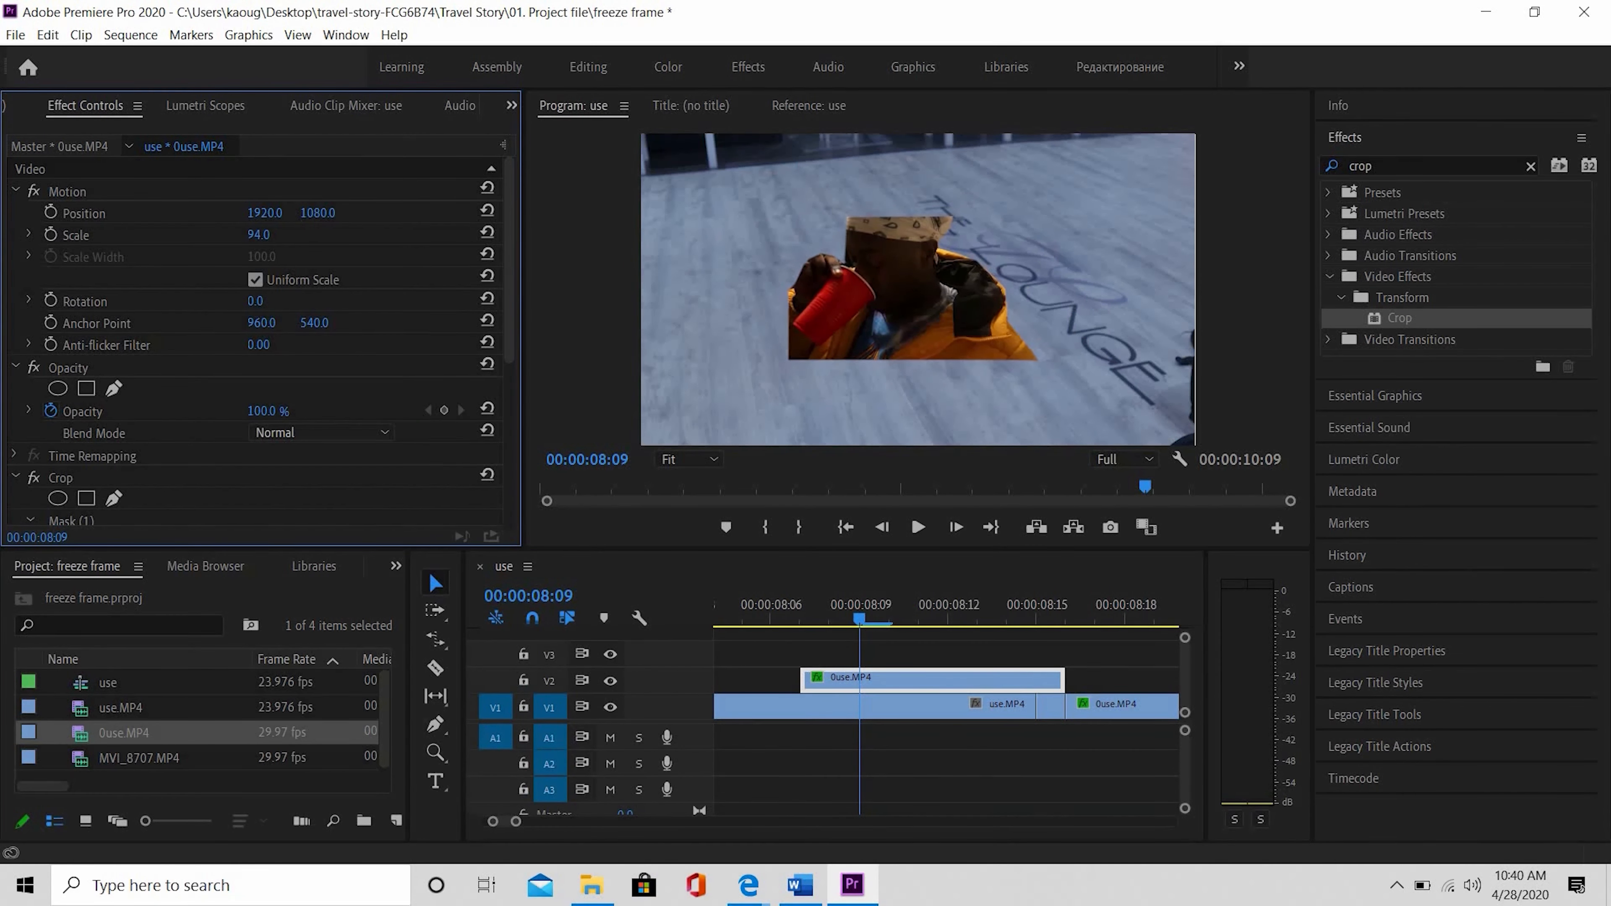
Remove the Crop effect from the final 0use.MP4 piece on track V1.
click(1099, 705)
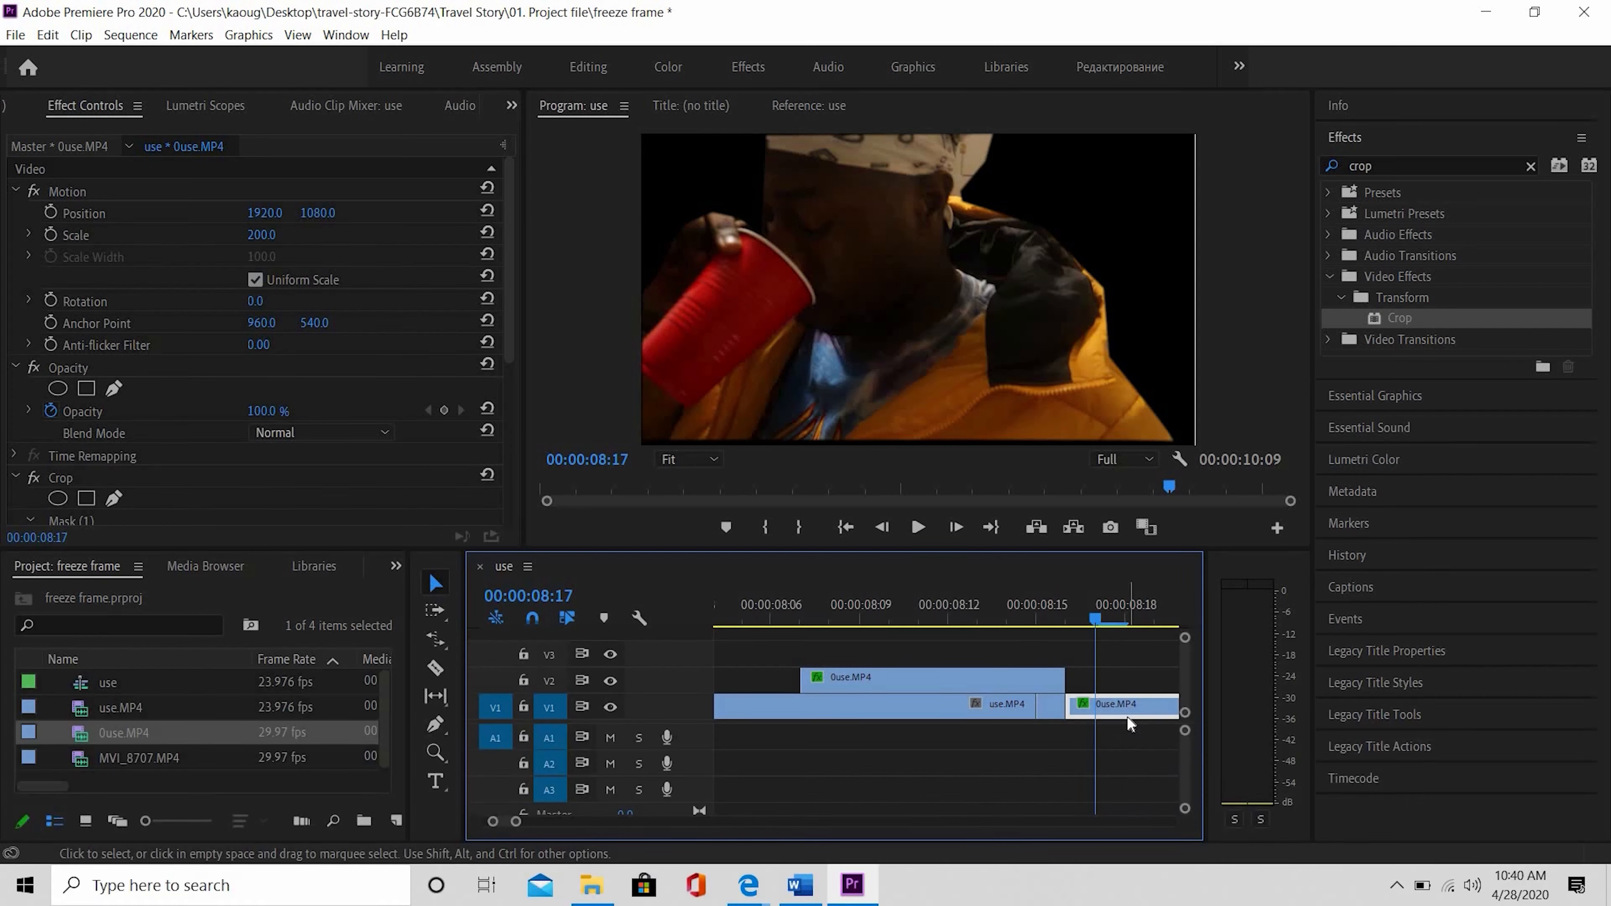
click(117, 470)
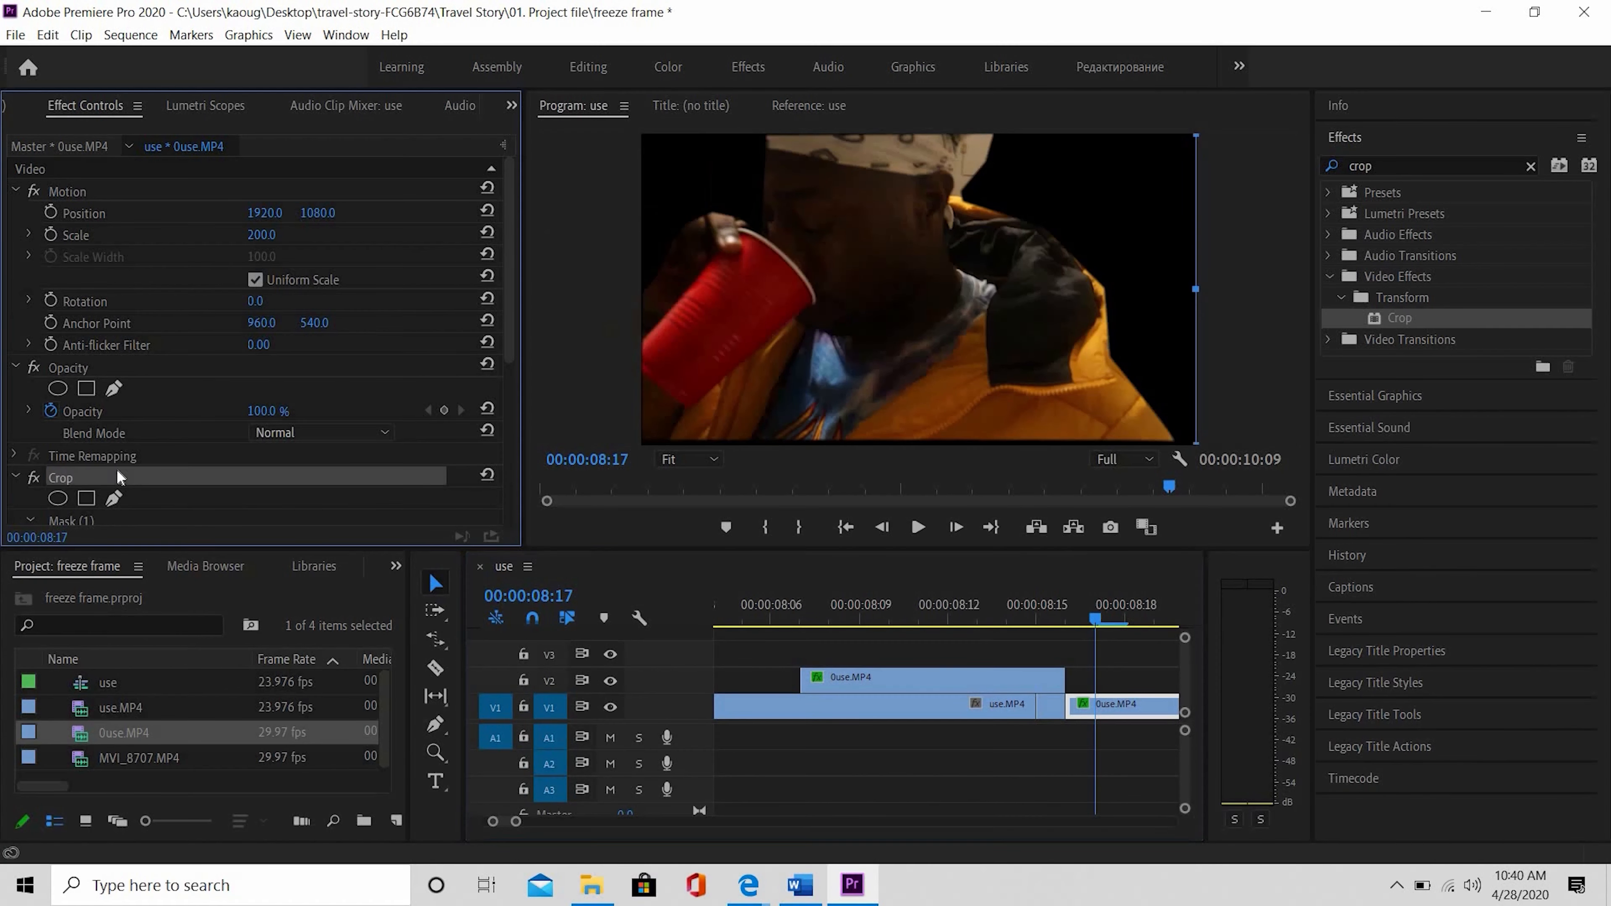
key(Delete)
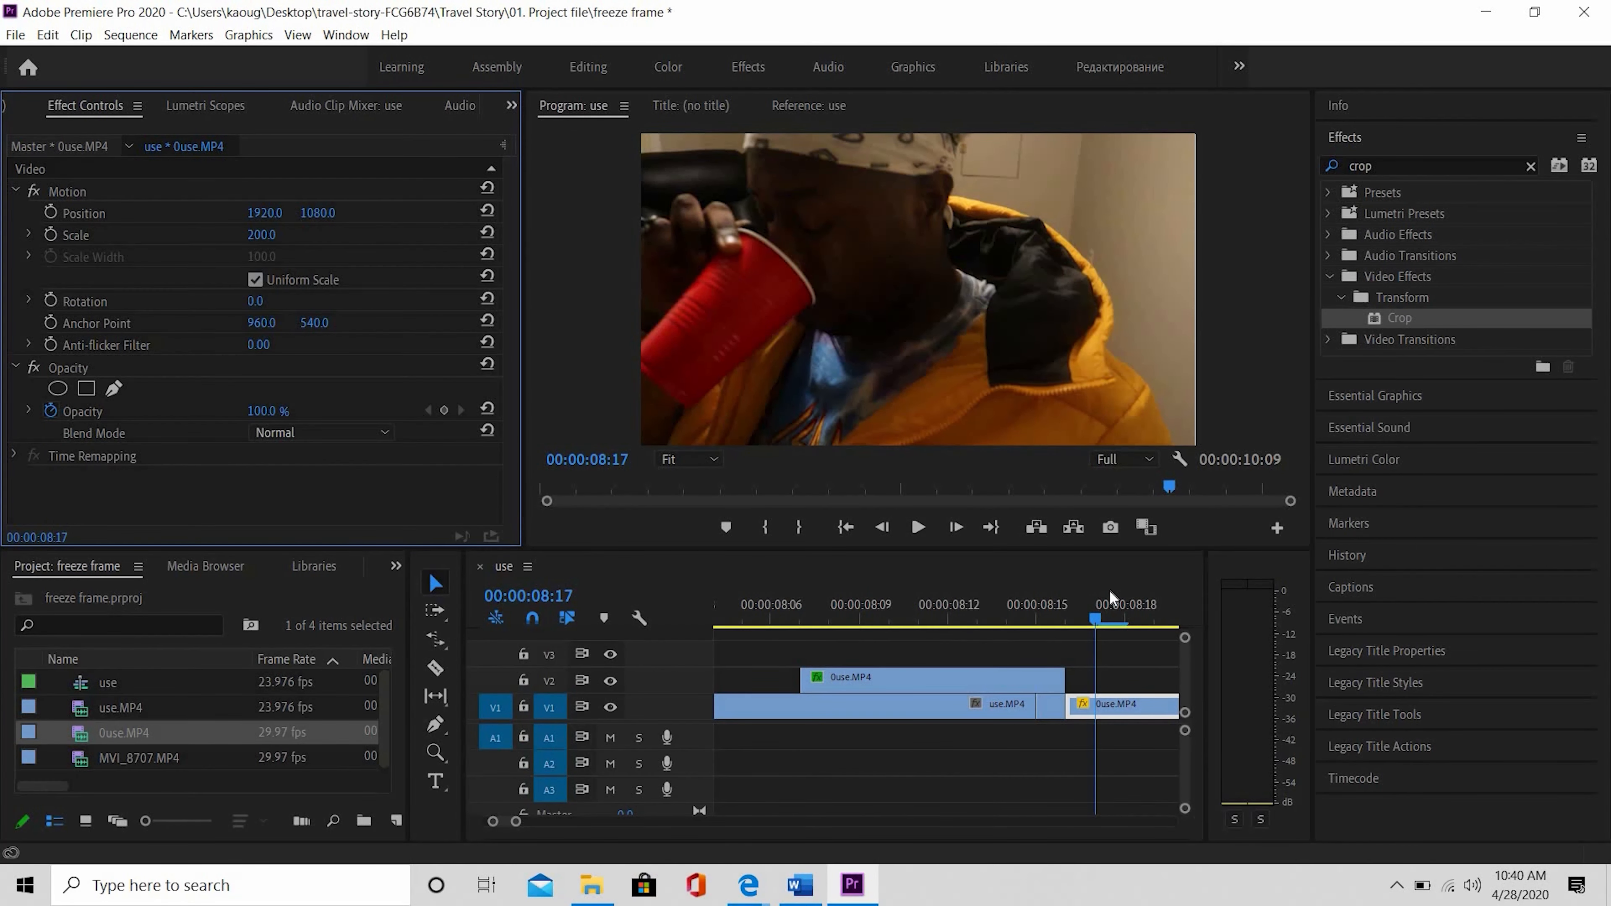
Remove the Crop effect from the single-frame 0use.MP4 piece at 00:00:08:15 on track V1.
drag(1095, 620, 1055, 633)
key(Right)
key(Left)
key(Left)
key(Left)
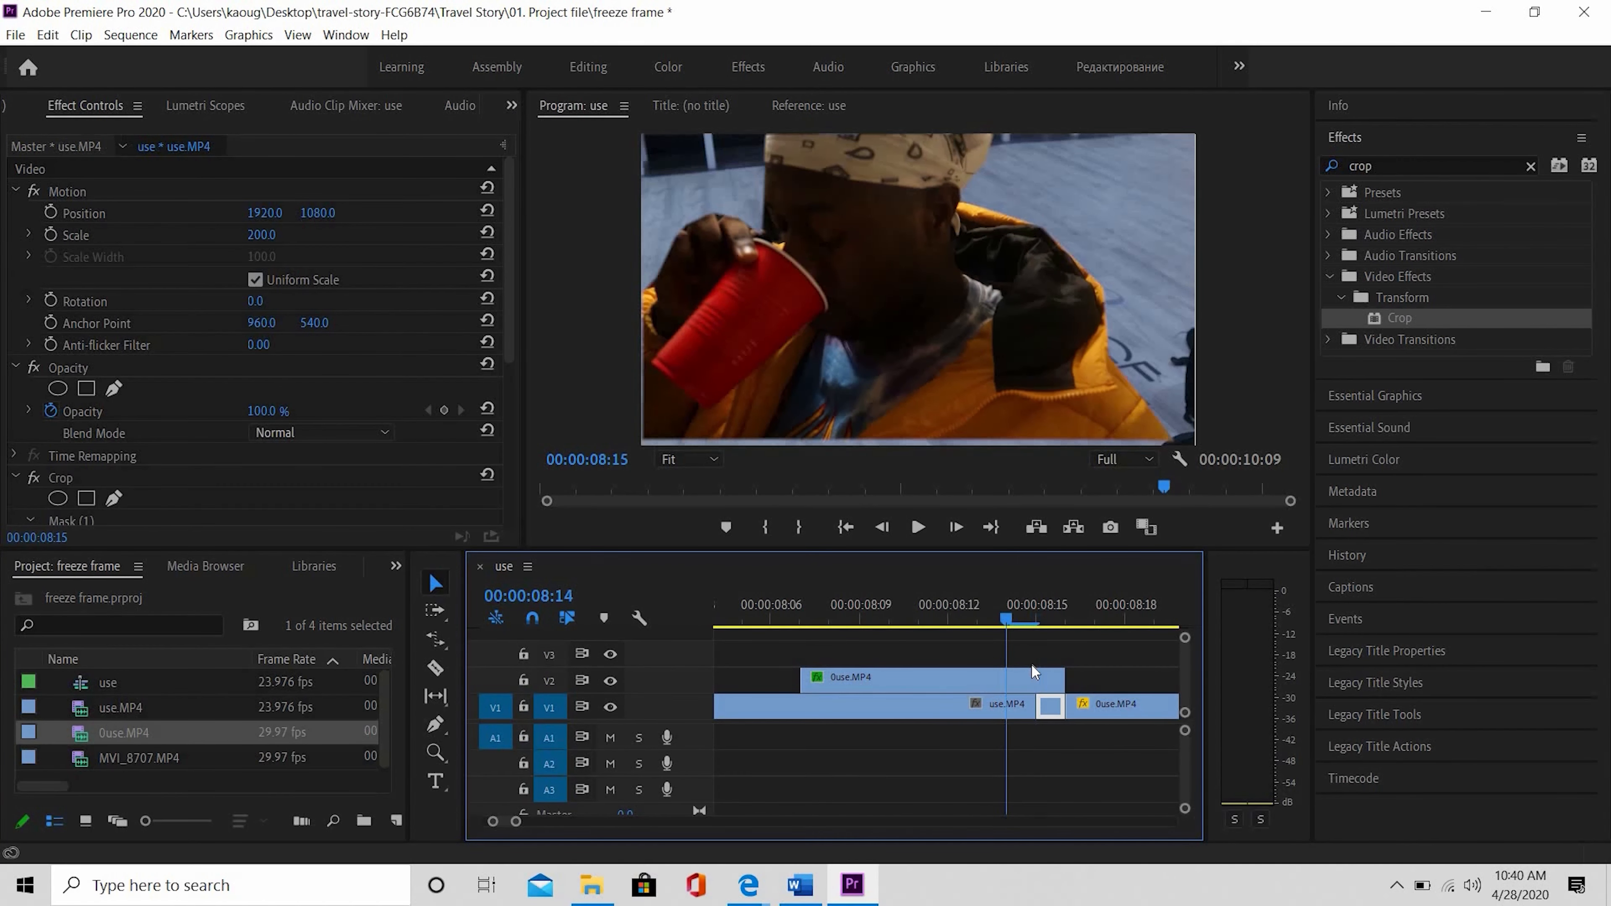
key(Right)
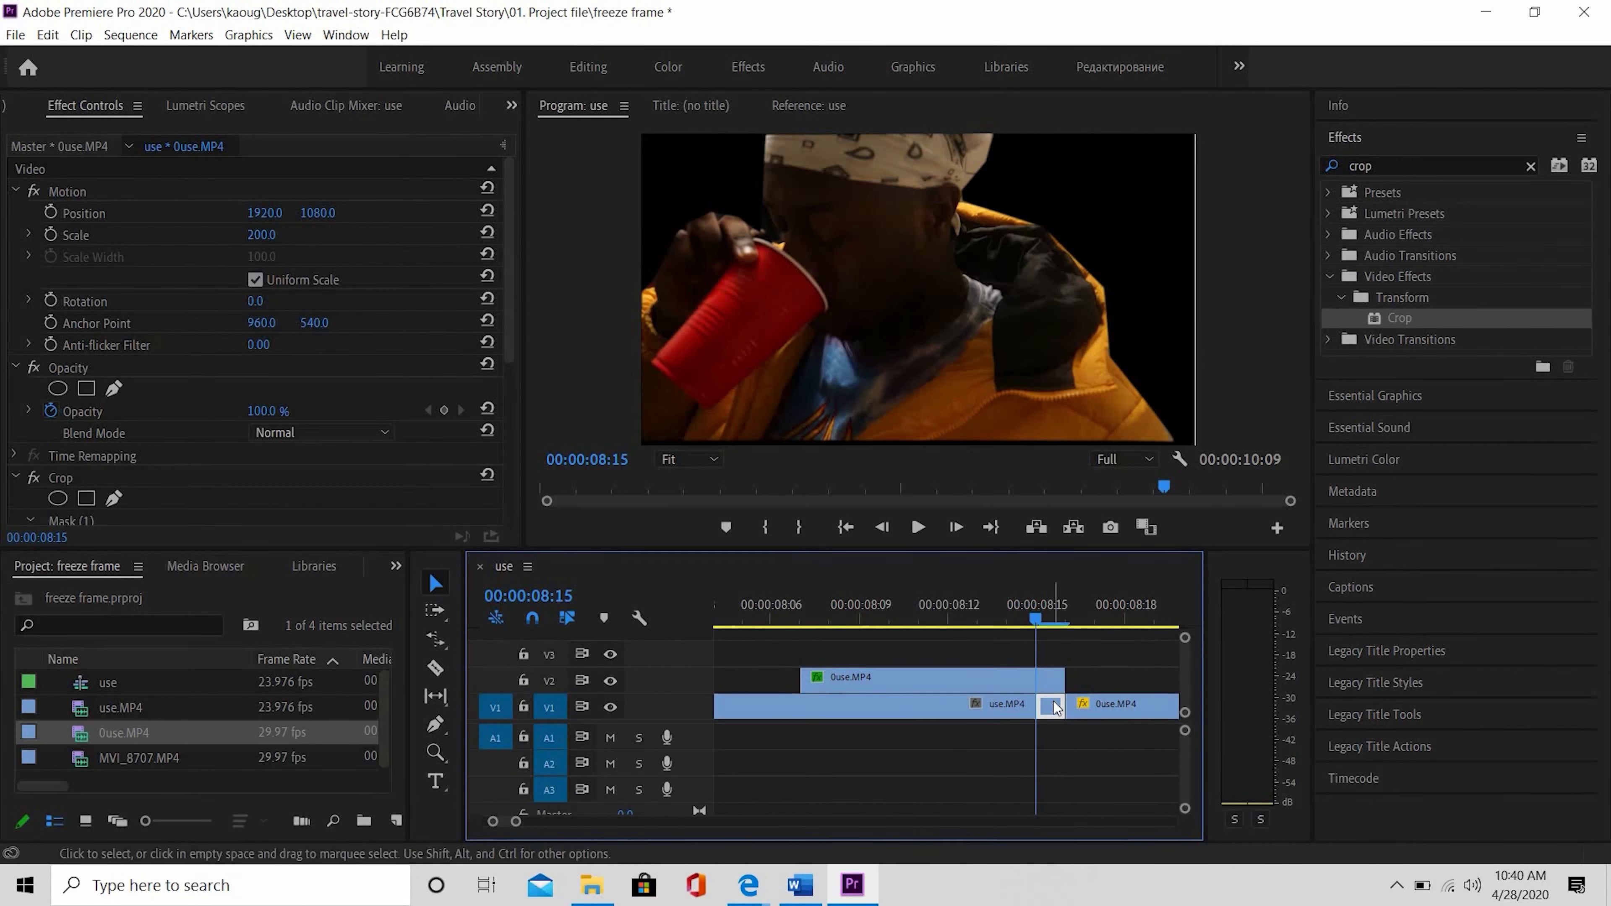
click(210, 480)
key(Delete)
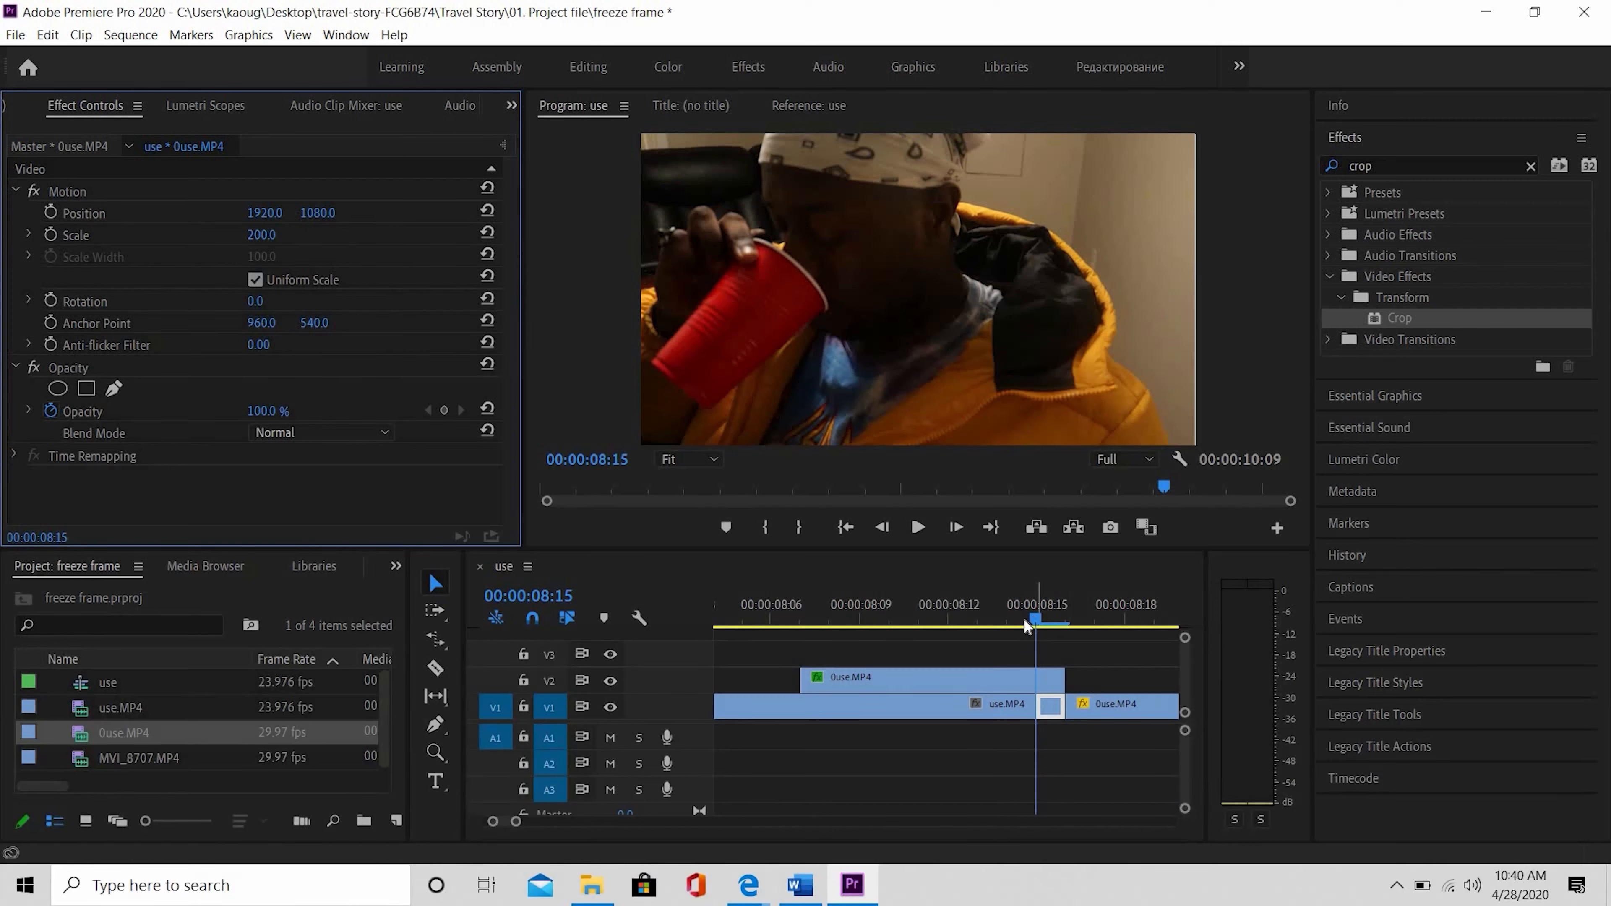
Examine frame by frame how the cutout lines up with the full footage around the cut at 00:00:08:15.
click(1009, 621)
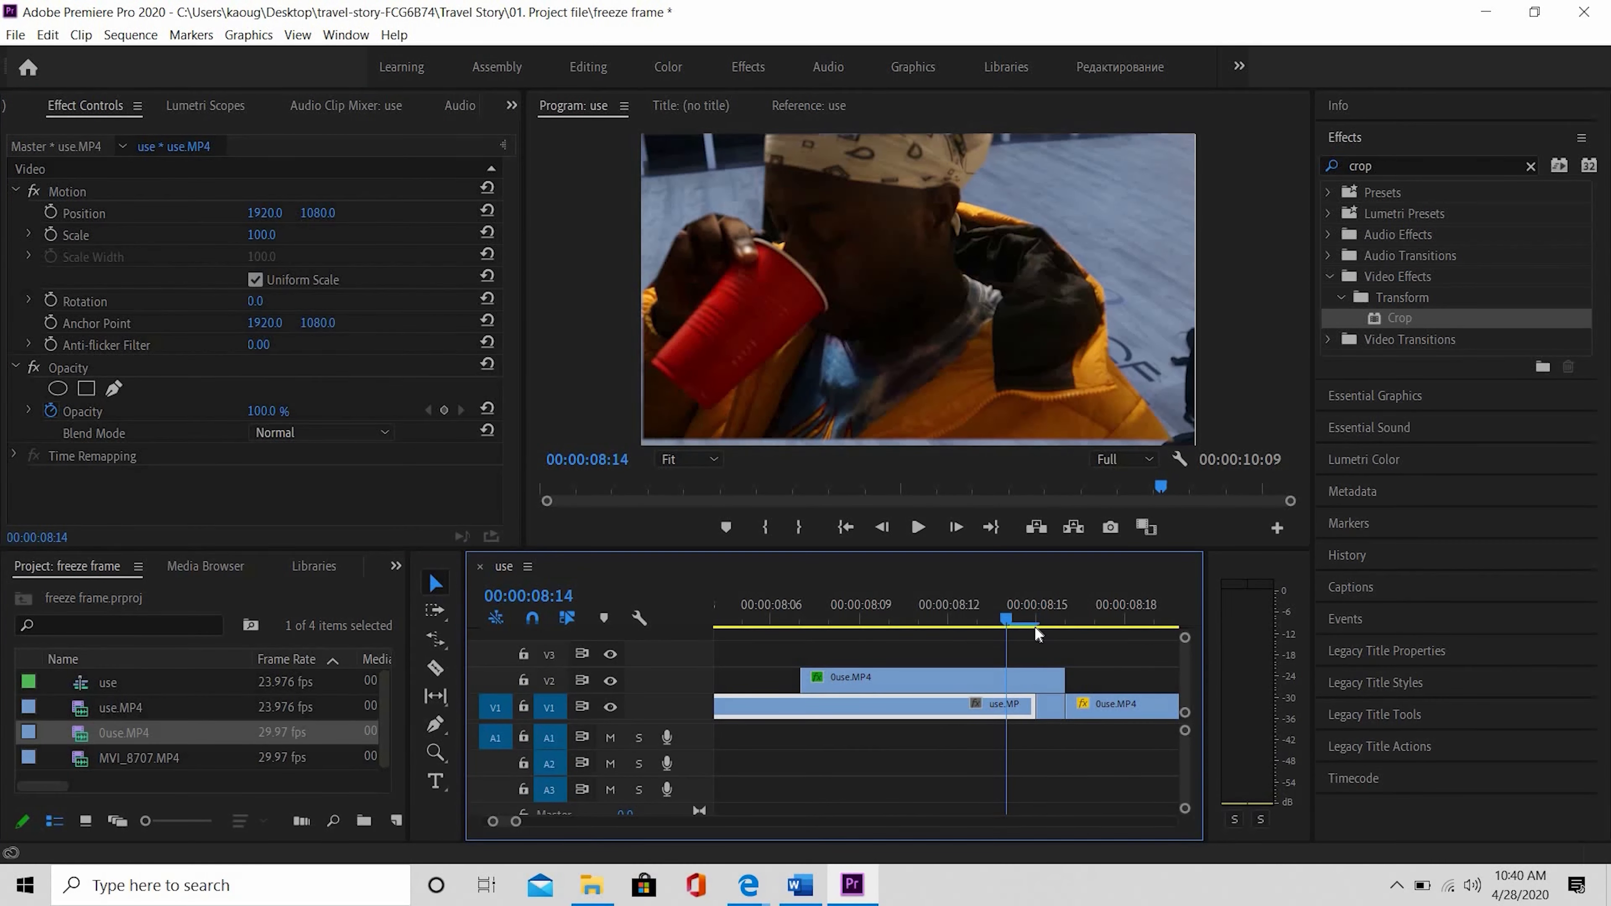
key(Right)
key(Left)
key(Right)
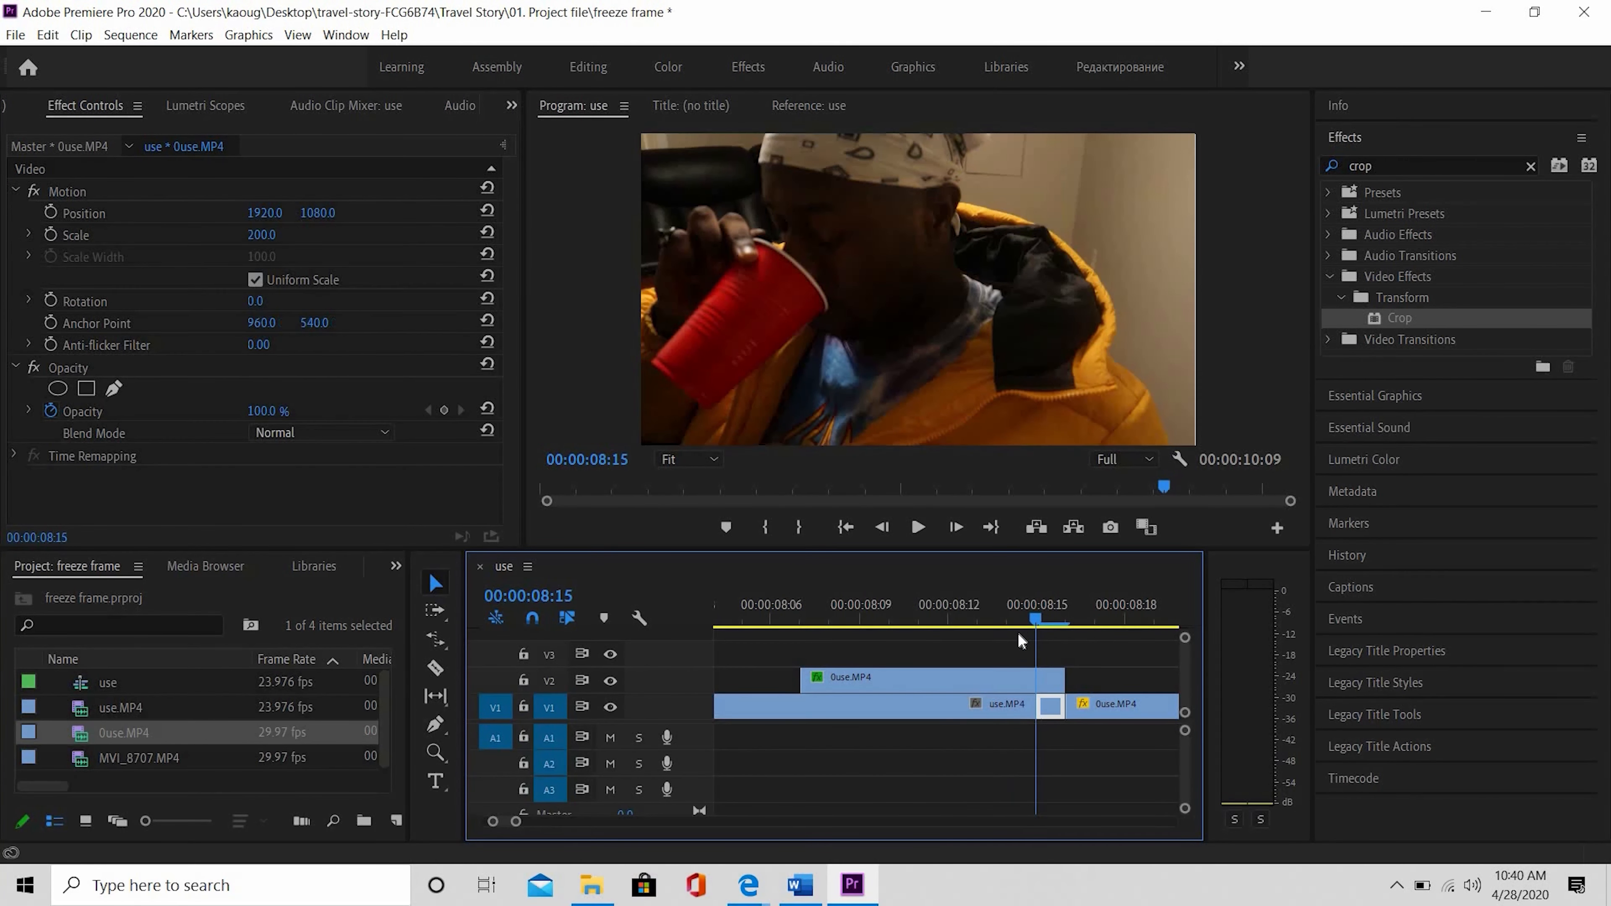
key(Left)
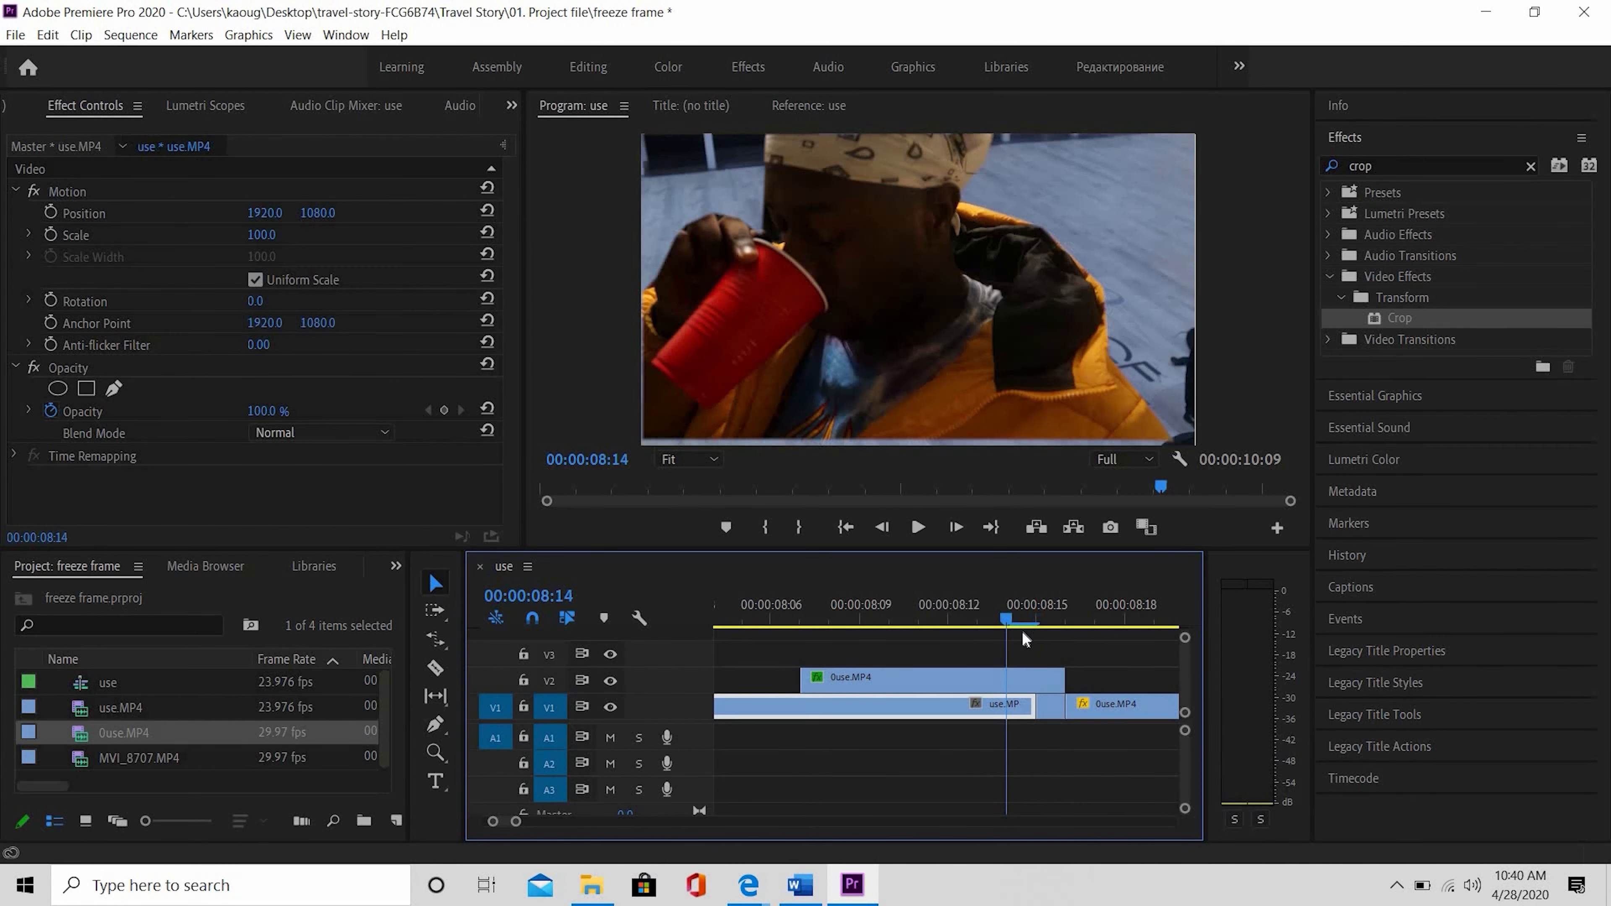
key(Right)
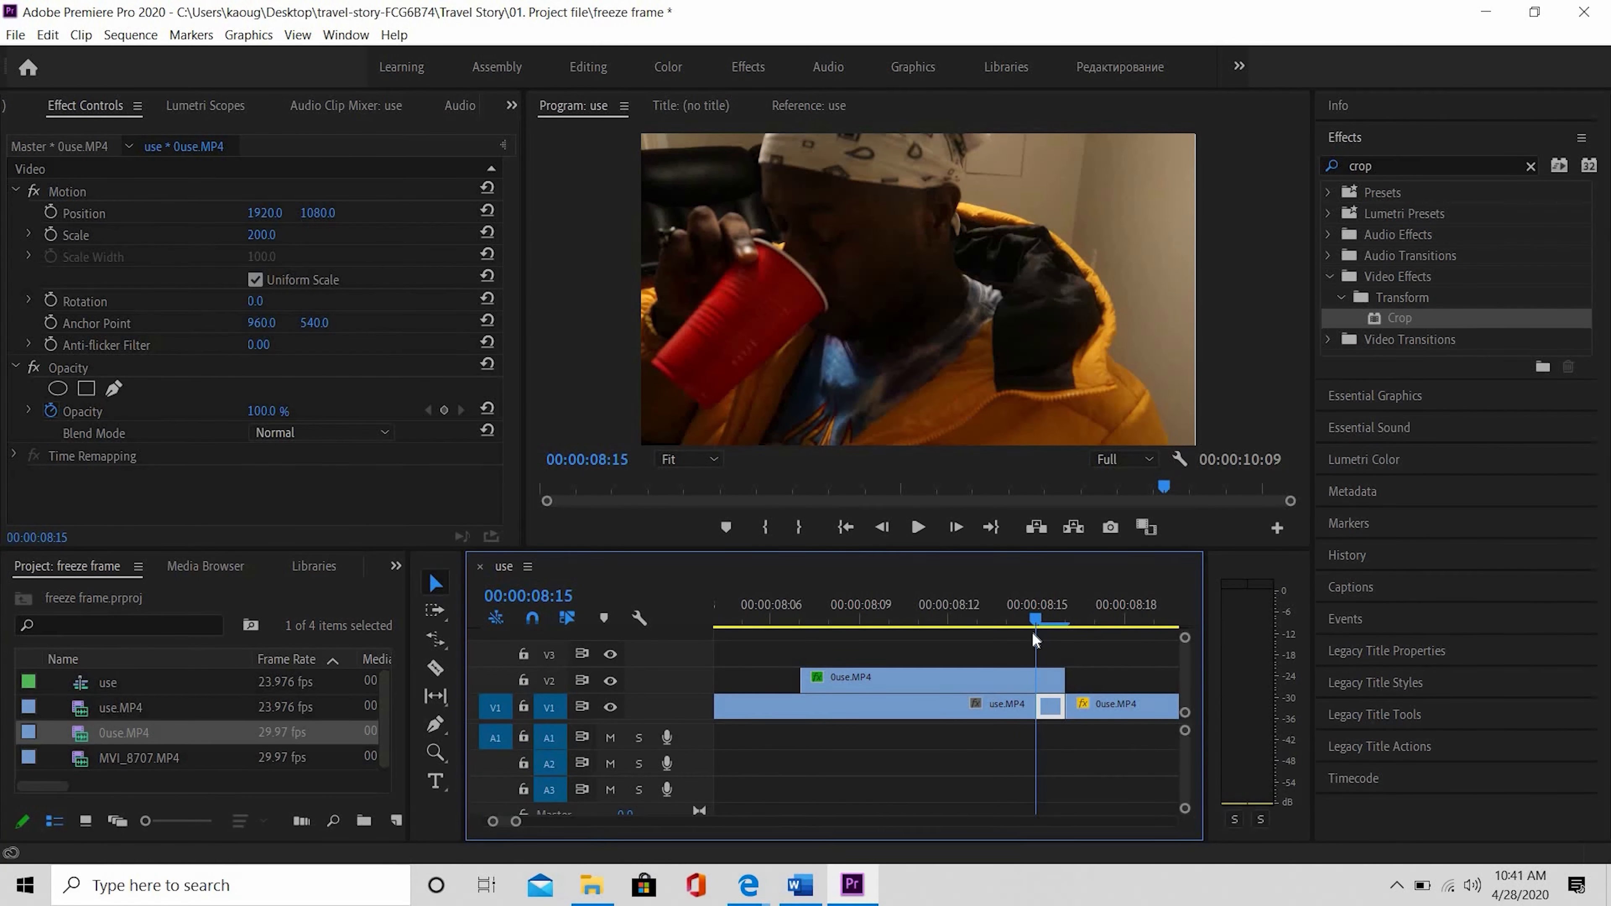
key(Left)
scroll(910, 692, down, 2)
key(Right)
key(Right)
key(Right)
key(Right)
key(Left)
key(Left)
key(Left)
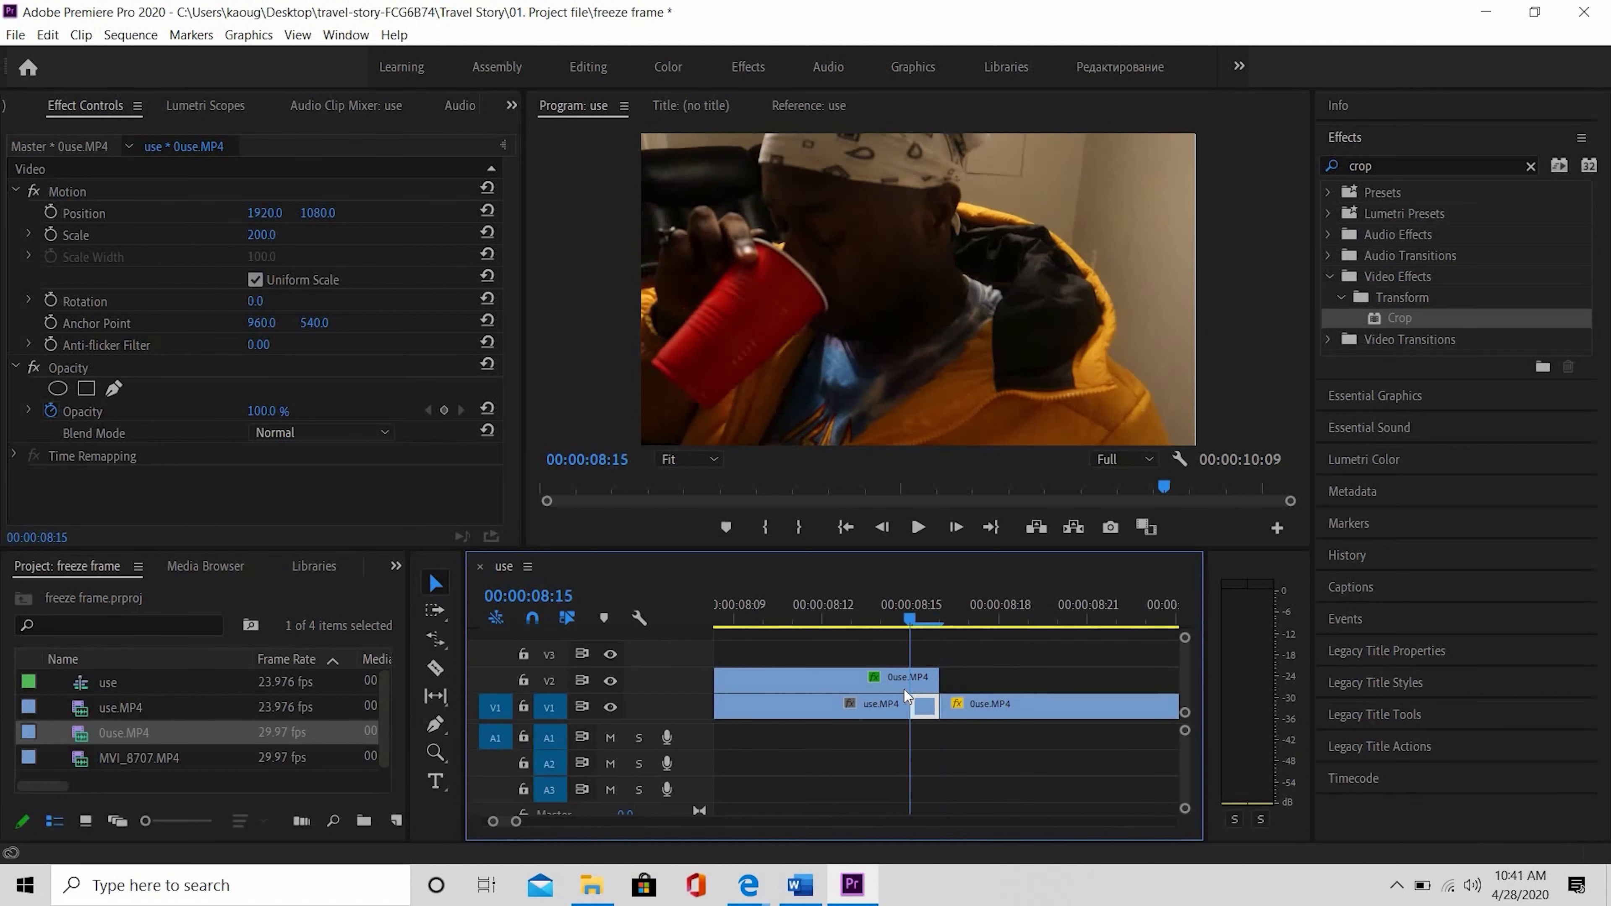
At 00:00:08:15, start Scale and Position keyframing on the frame-hold clip on V2.
drag(903, 687, 925, 679)
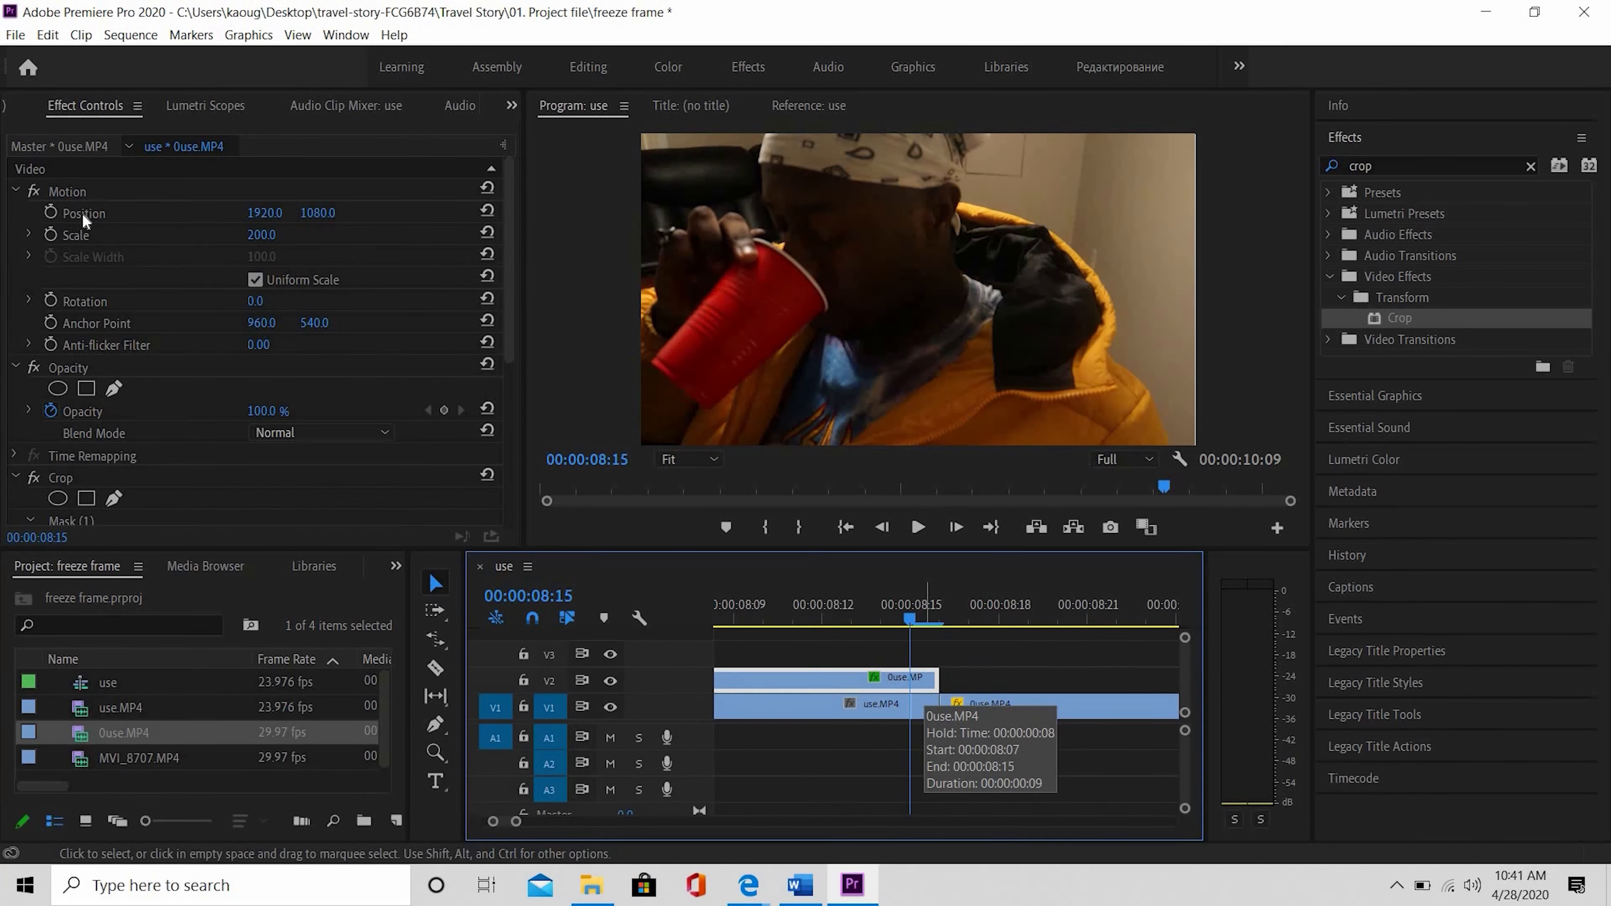
click(52, 237)
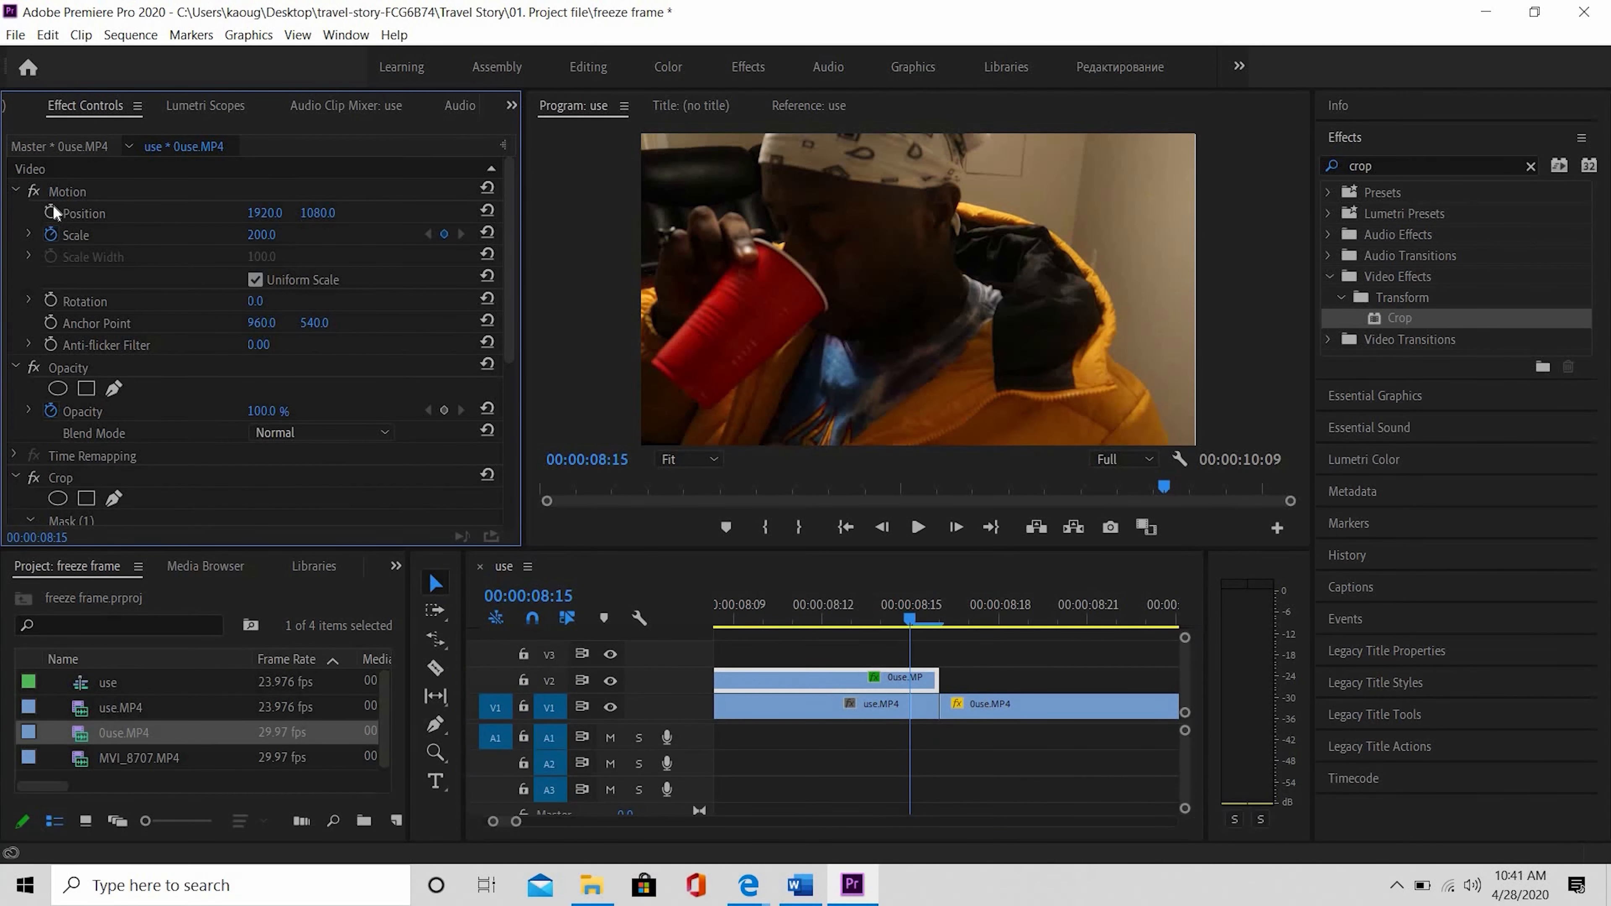
click(51, 213)
click(909, 619)
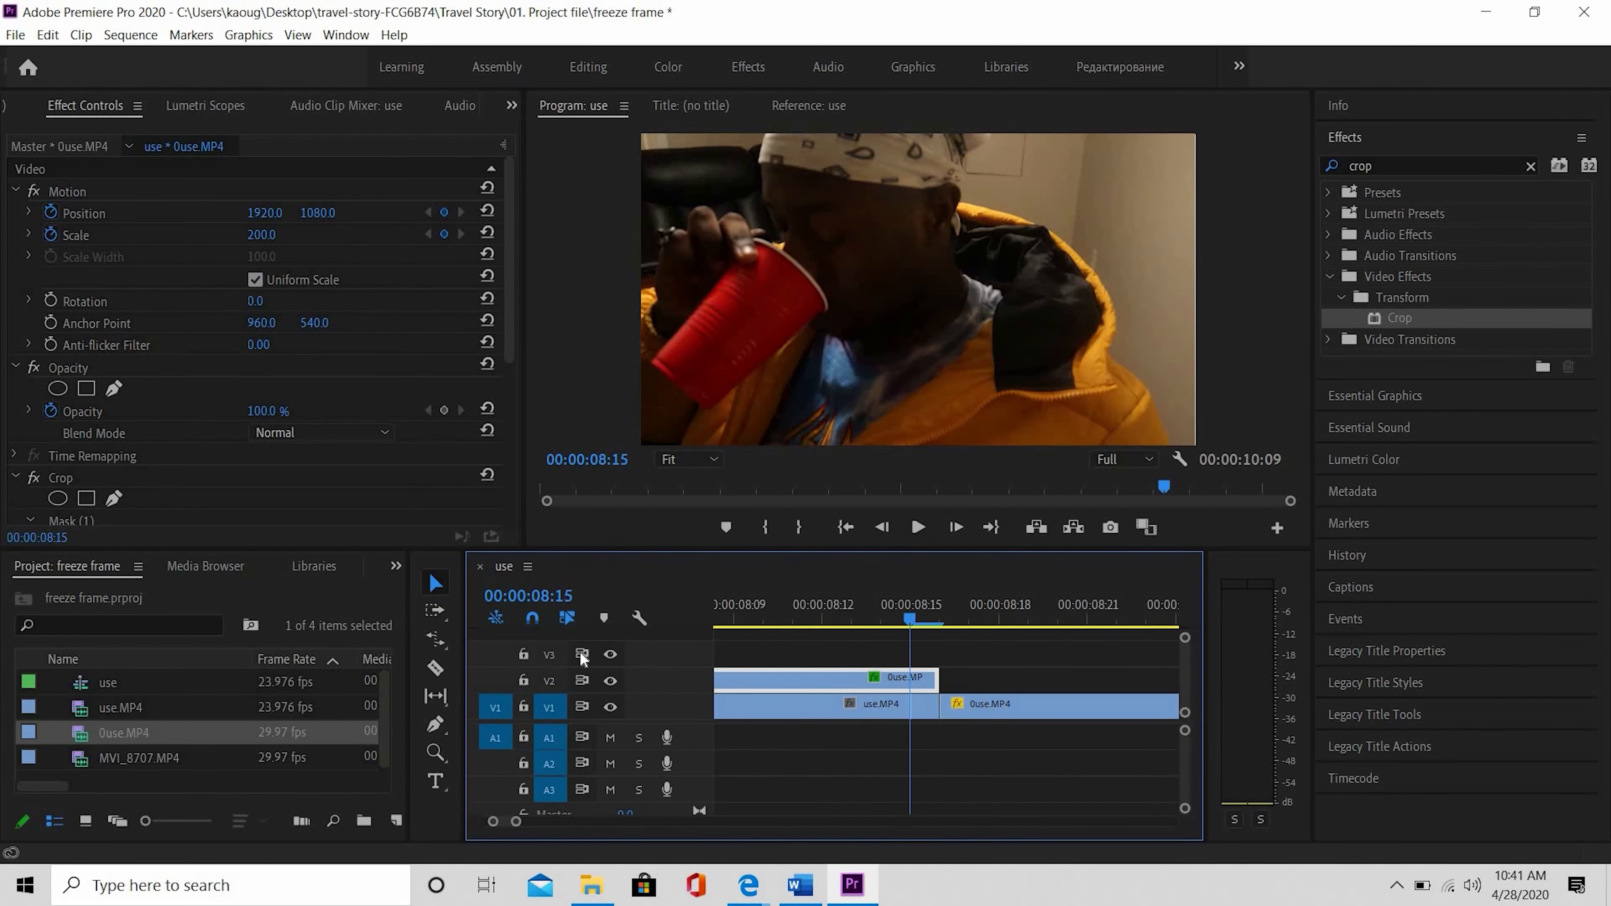
At 00:00:08:08, set the frame-hold clip's Scale to 95 and its Position to 1206, 1349.
drag(581, 652, 758, 615)
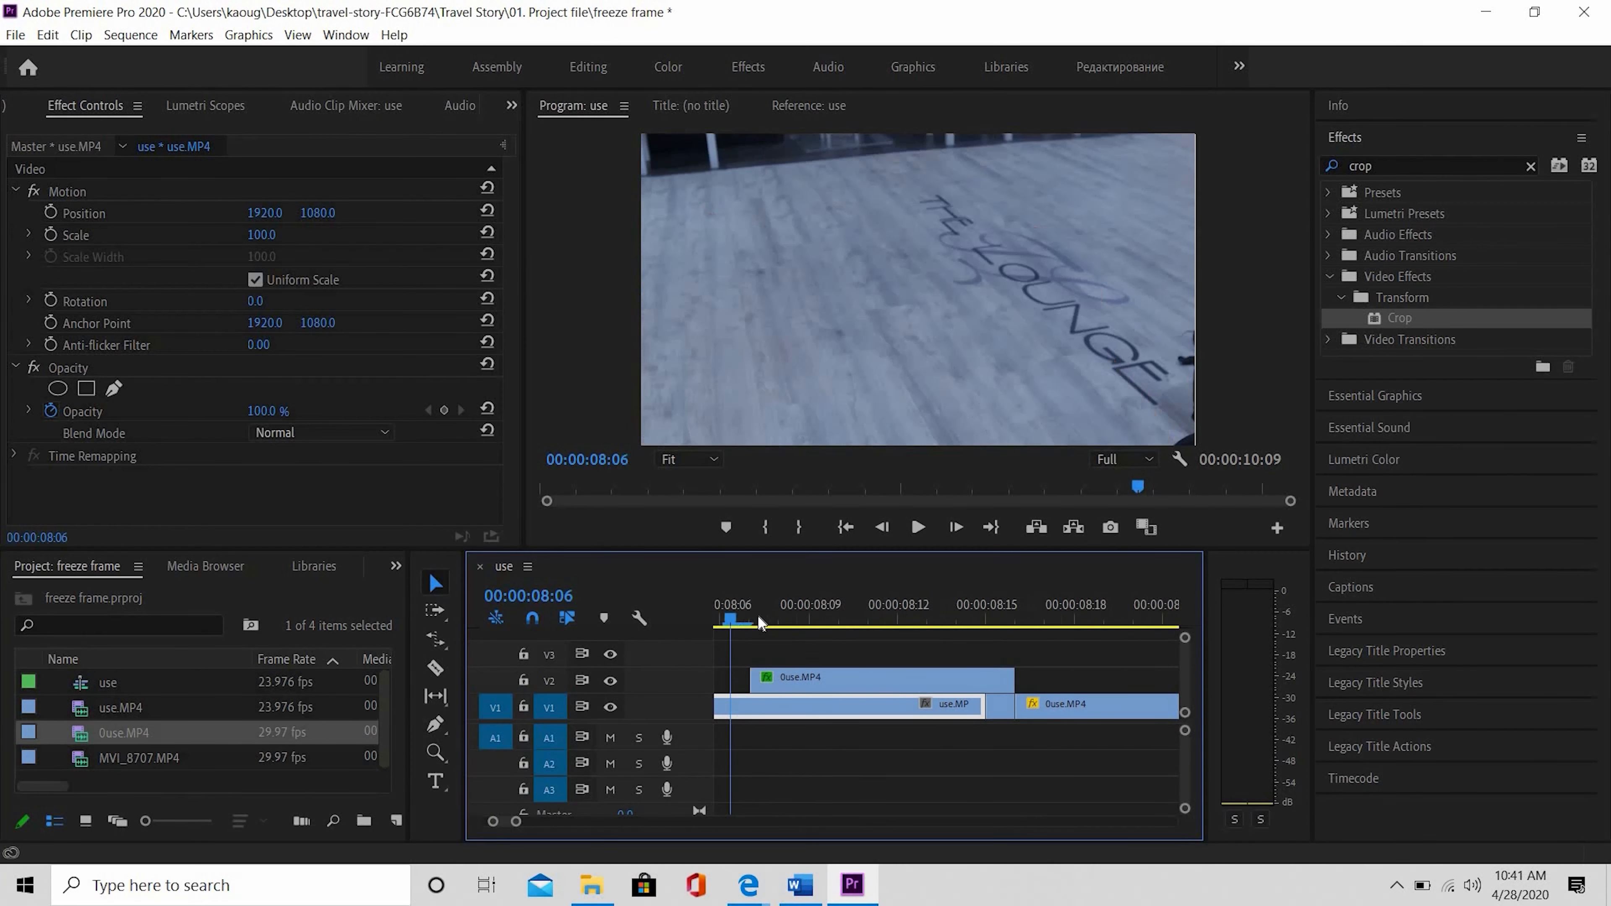
click(806, 612)
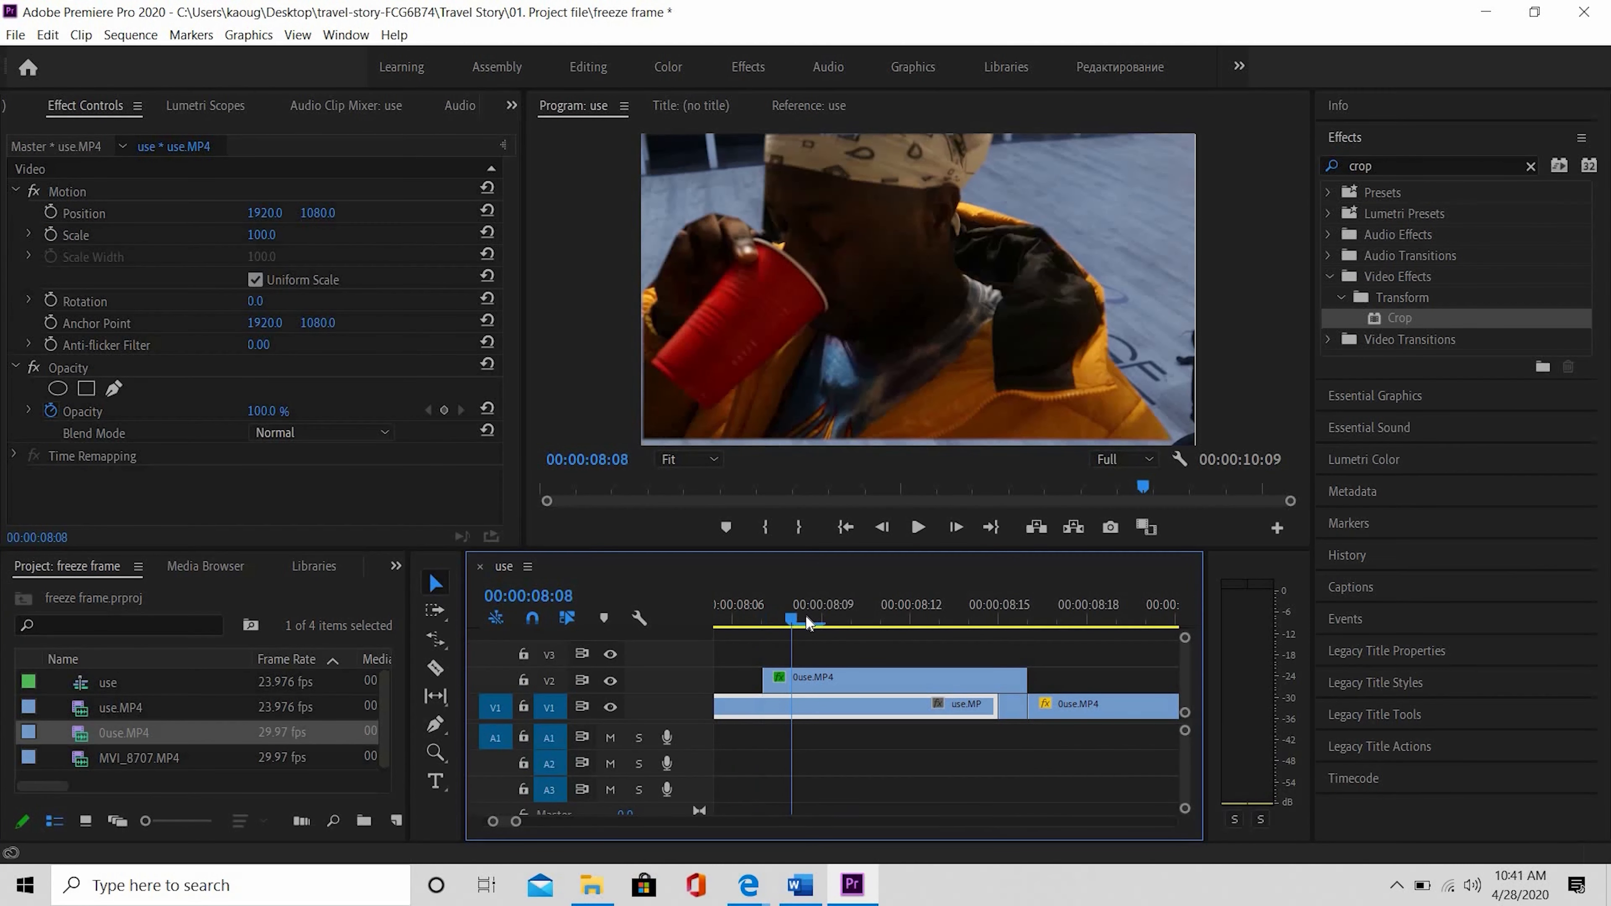
click(797, 680)
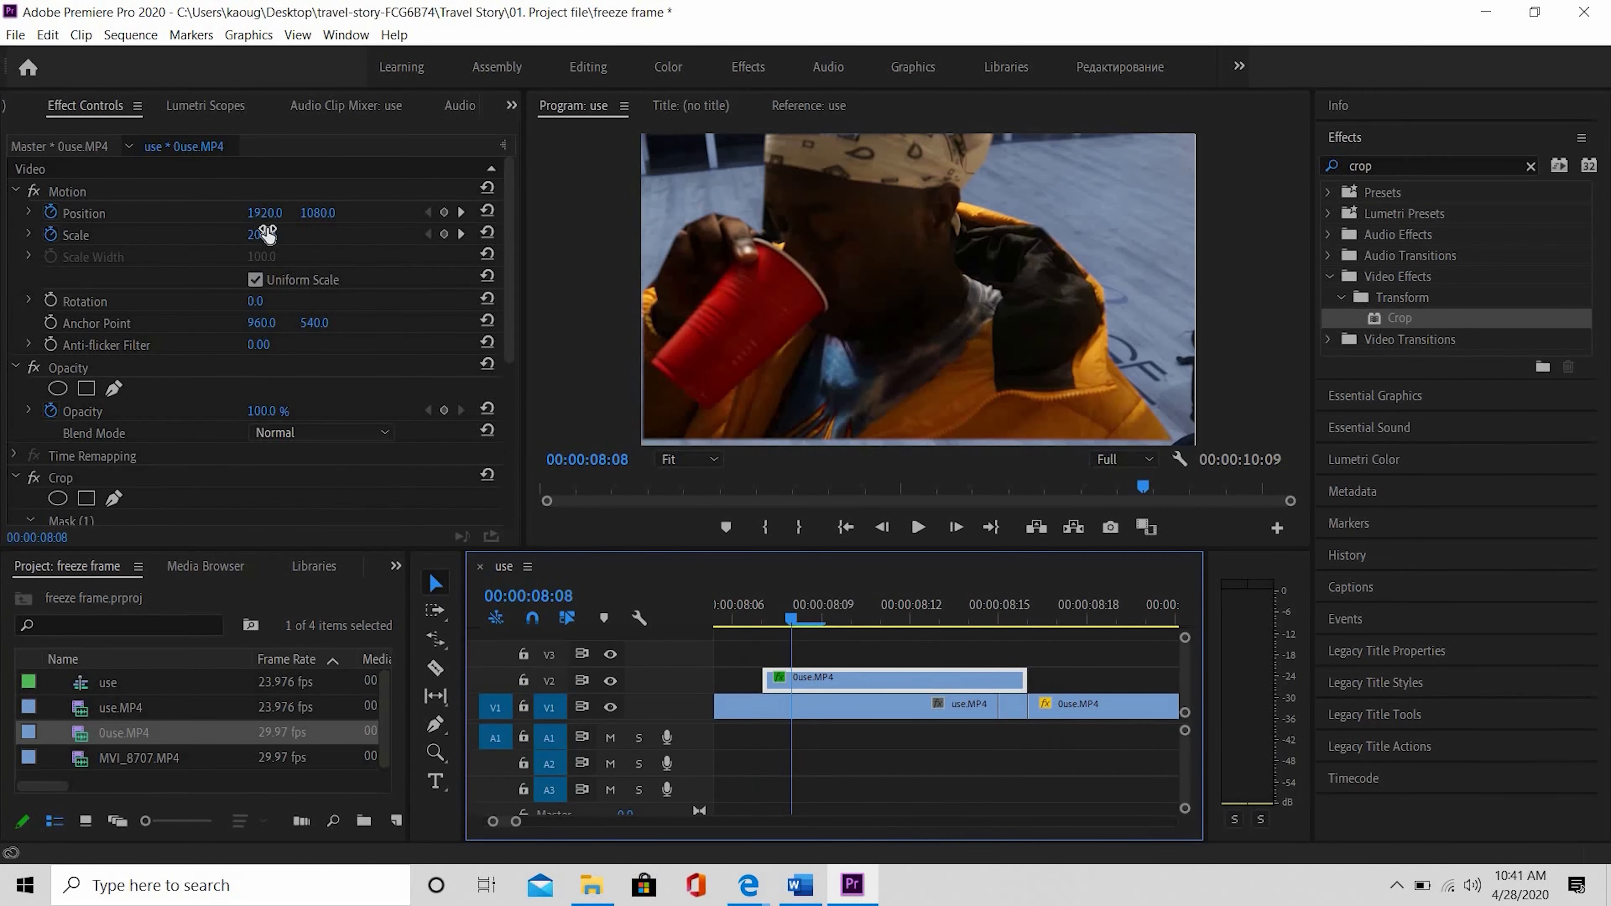
drag(270, 237, 204, 236)
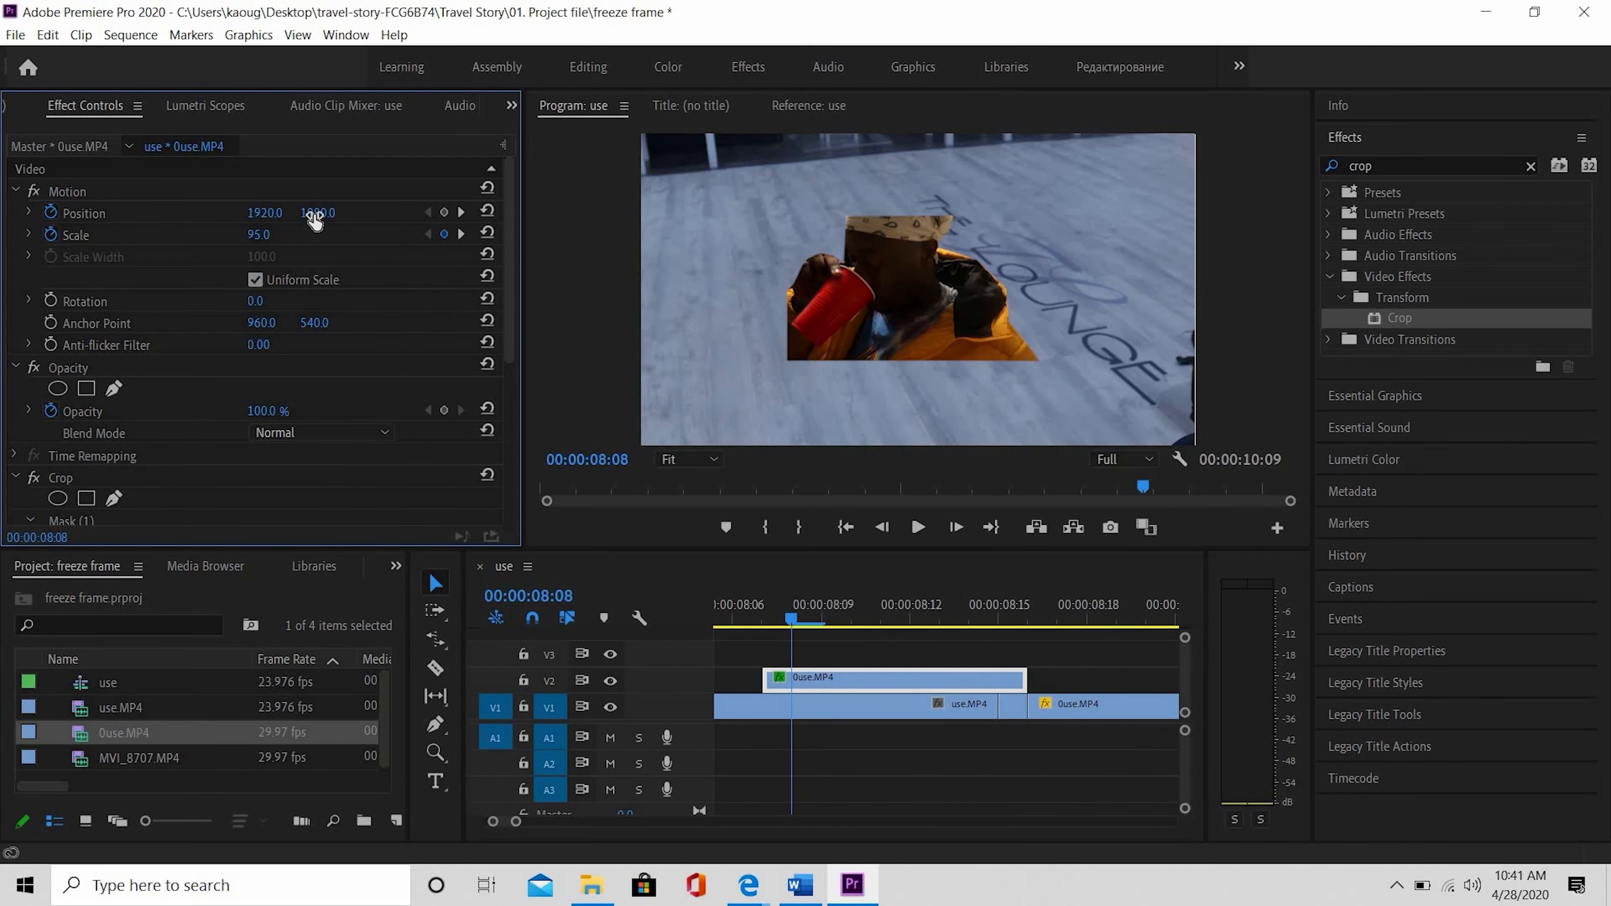
drag(318, 213, 212, 213)
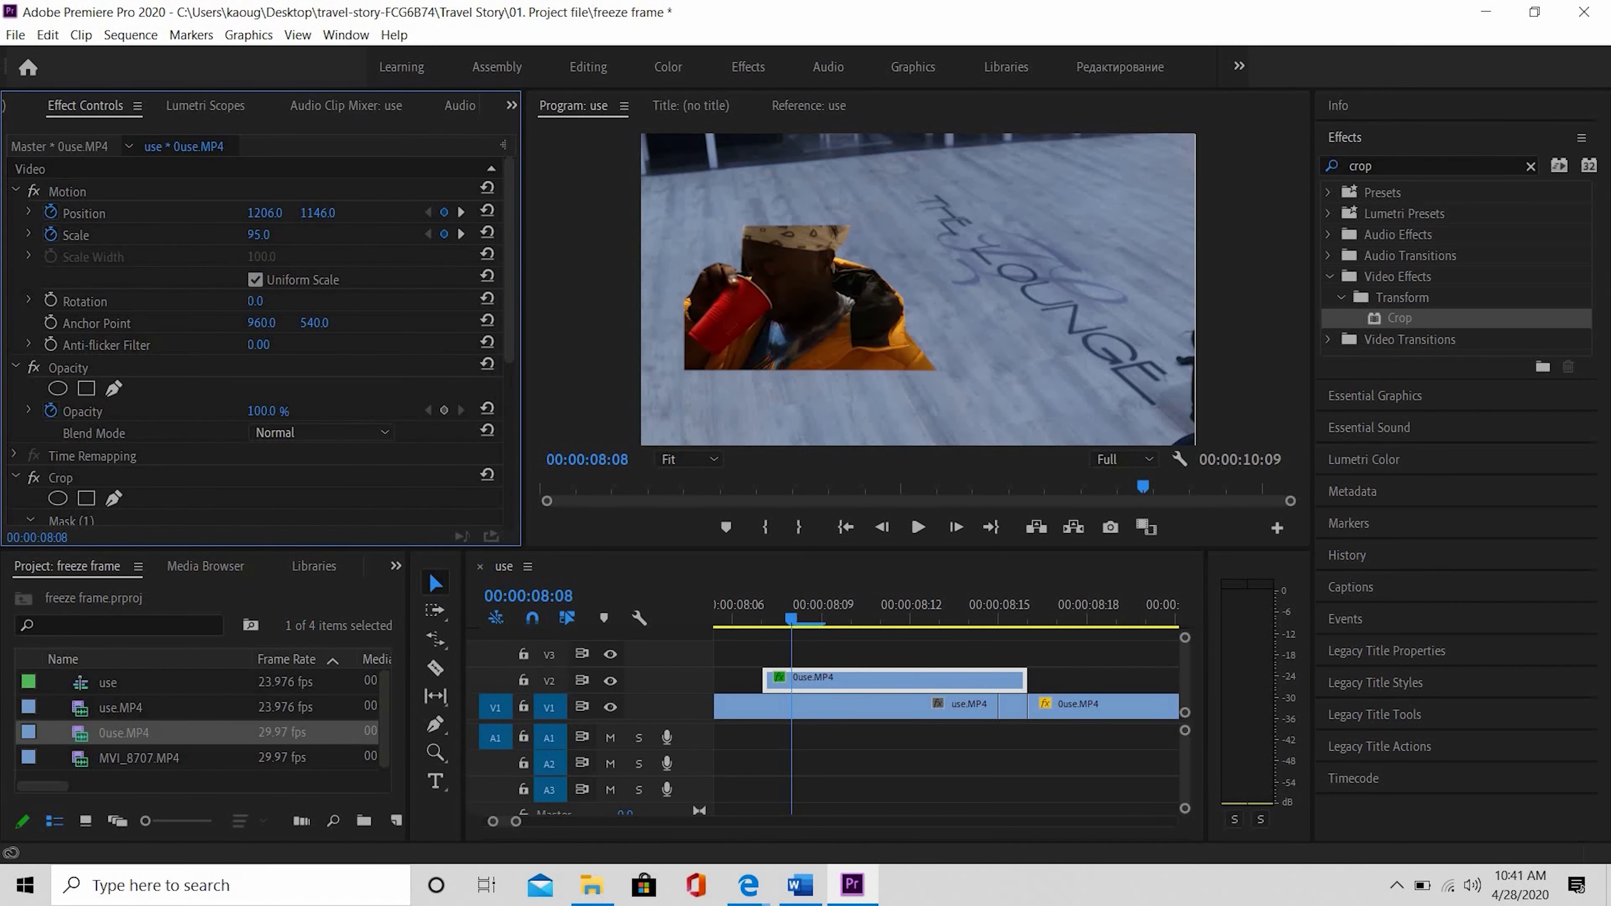
drag(317, 212, 345, 213)
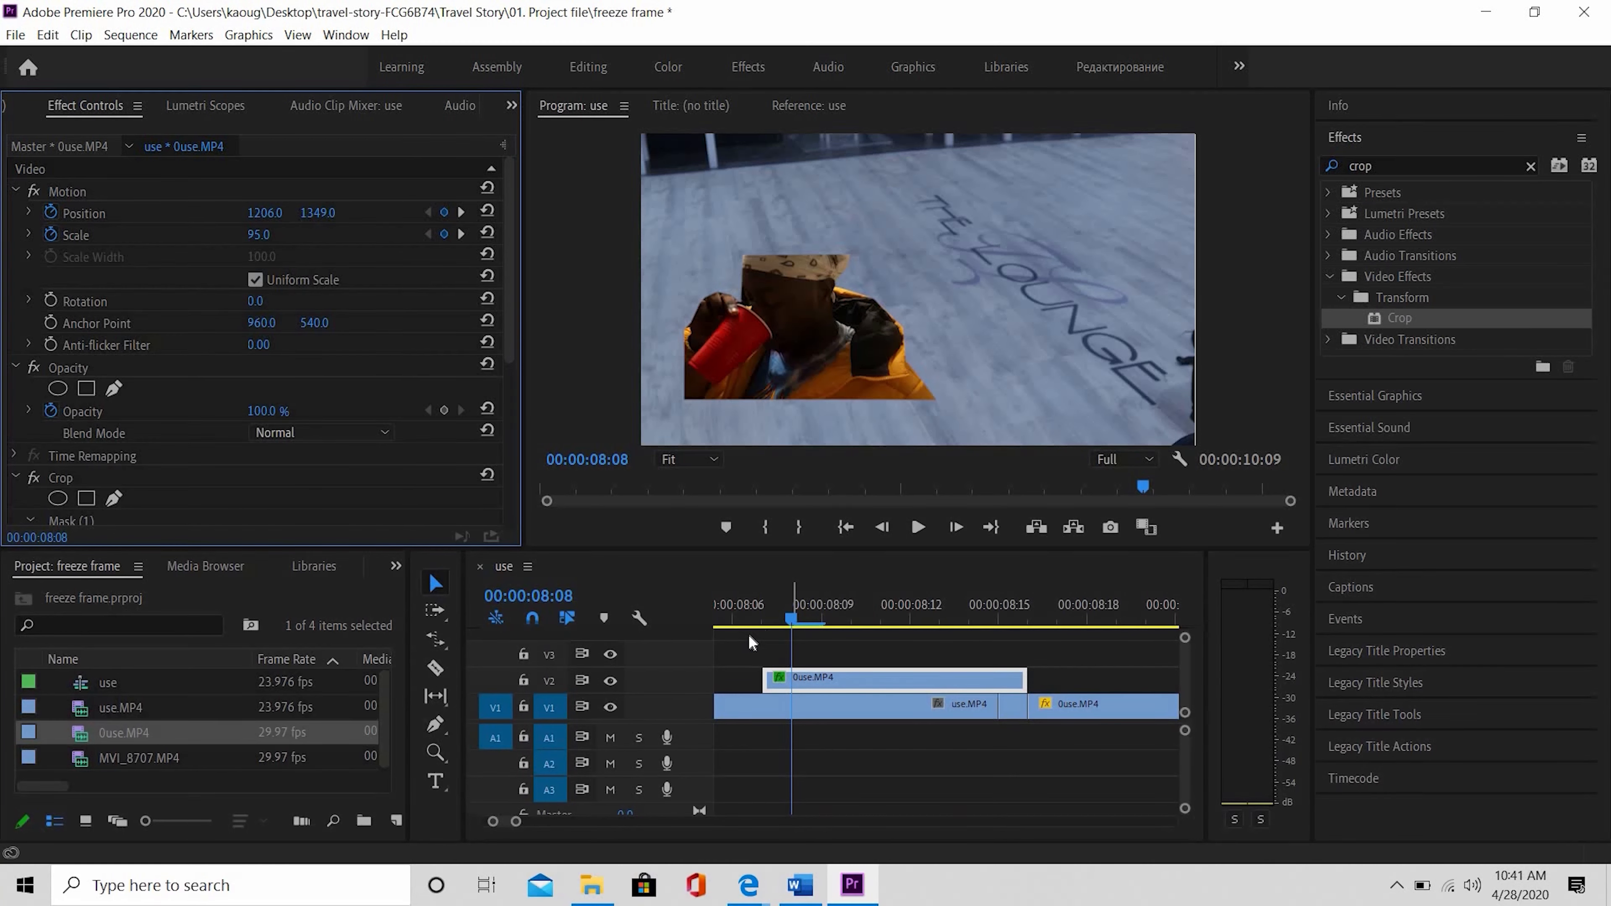
Review the cutout's scale and position animation frame by frame from about 00:00:08:06.
click(731, 619)
key(Right)
key(Right)
key(Right)
key(Right)
key(Right)
key(Right)
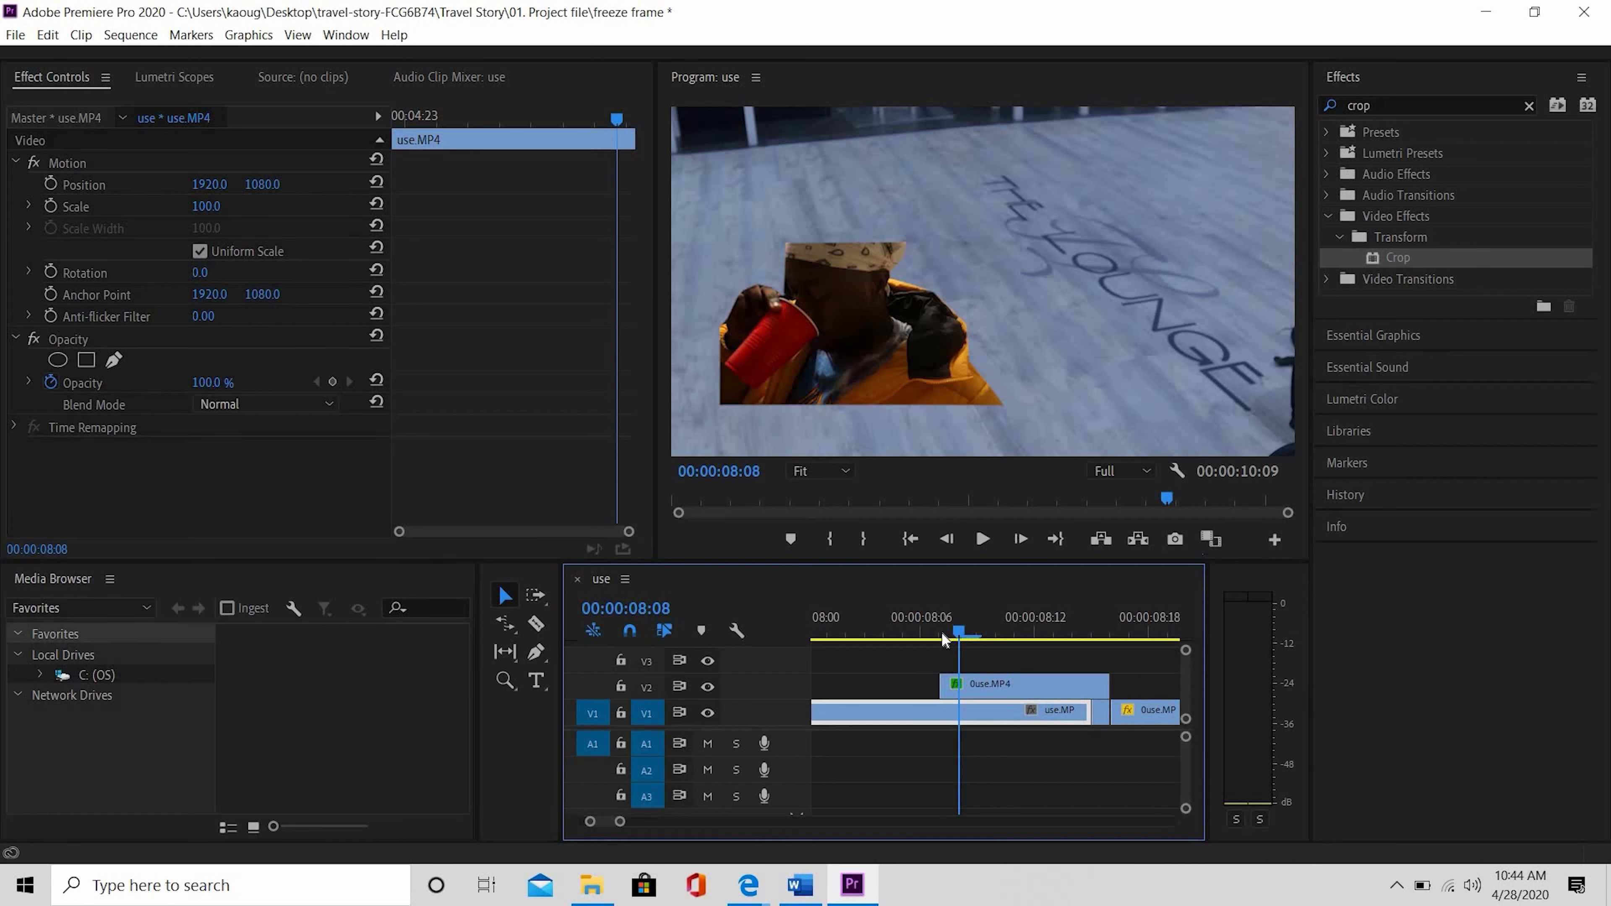
Fade in the frame-hold clip with Opacity keyframes of 100% at 00:00:08:10 and 0% at 00:00:08:07.
drag(943, 634, 999, 679)
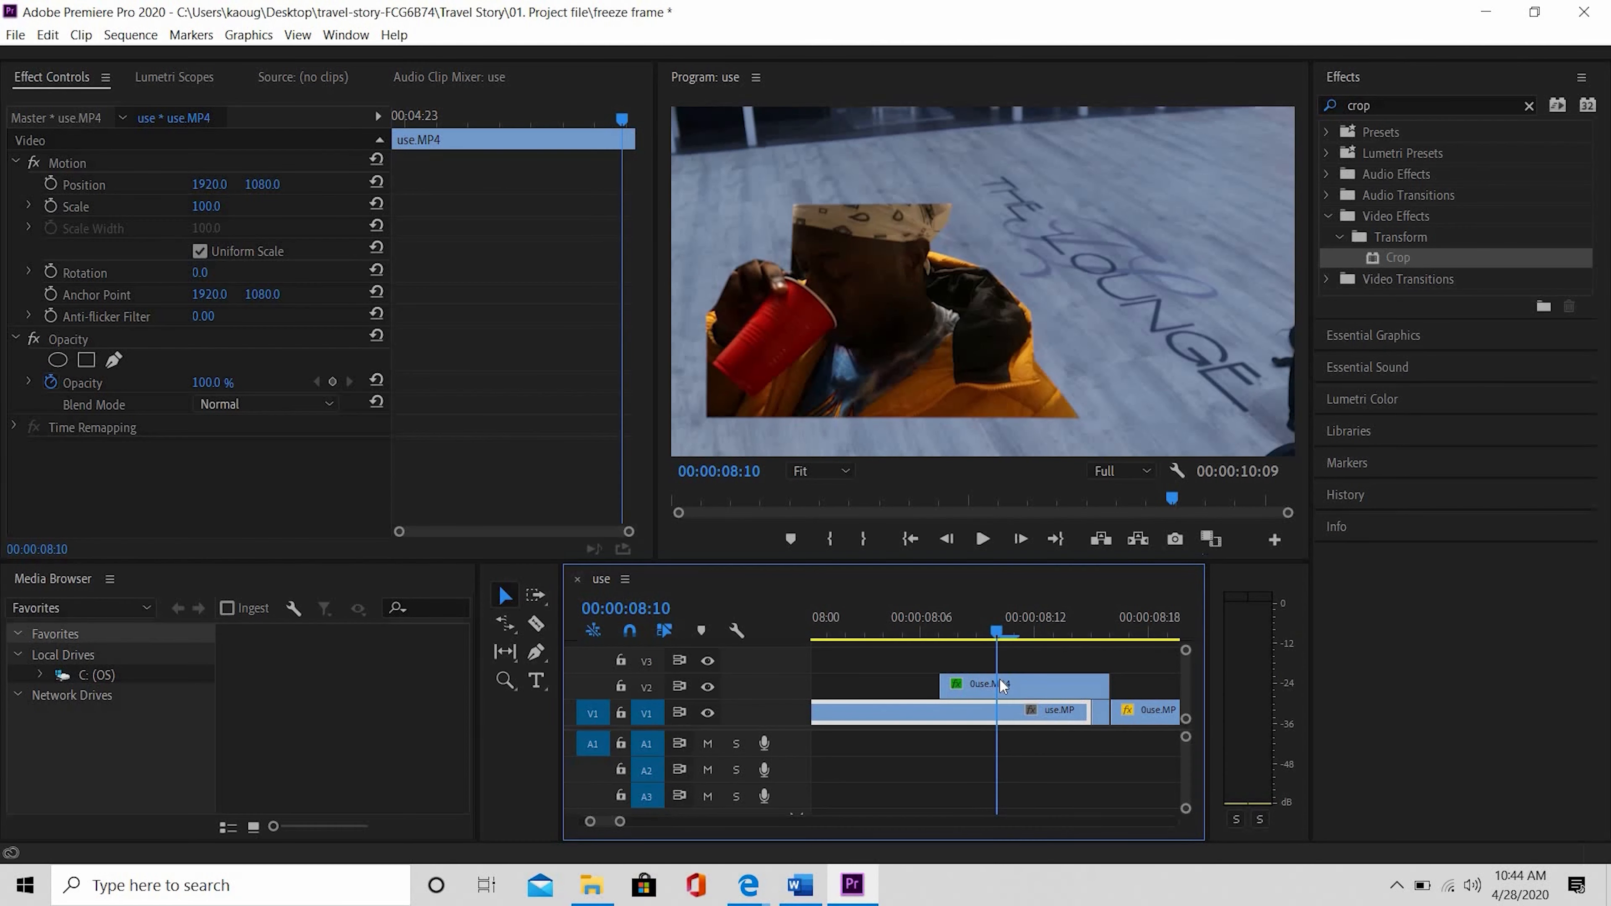
click(1002, 685)
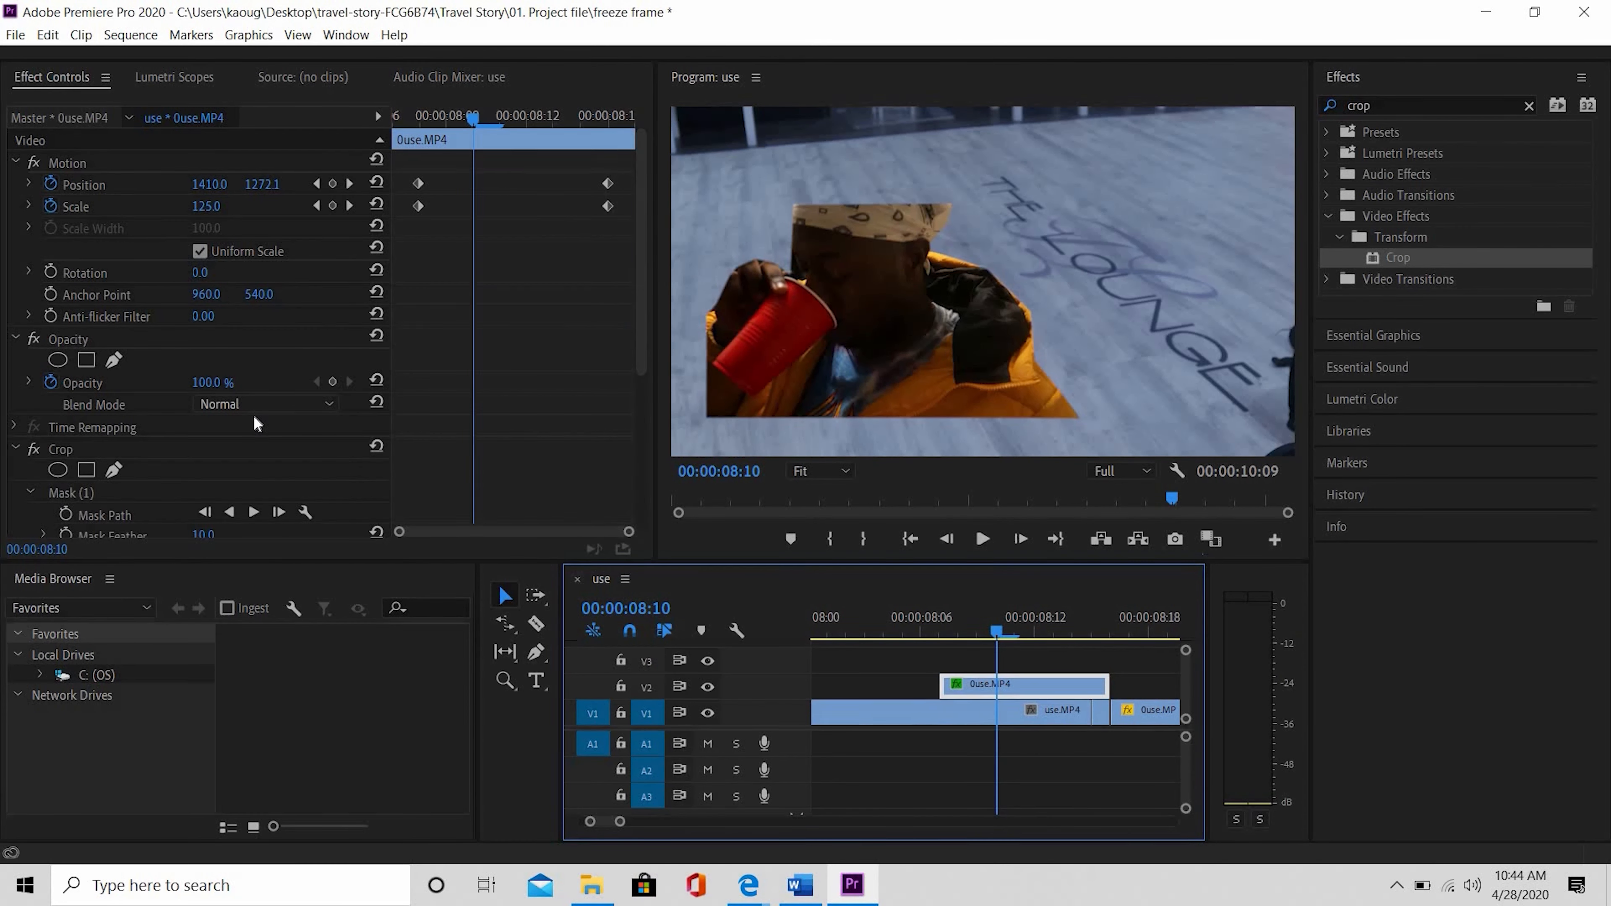
click(335, 383)
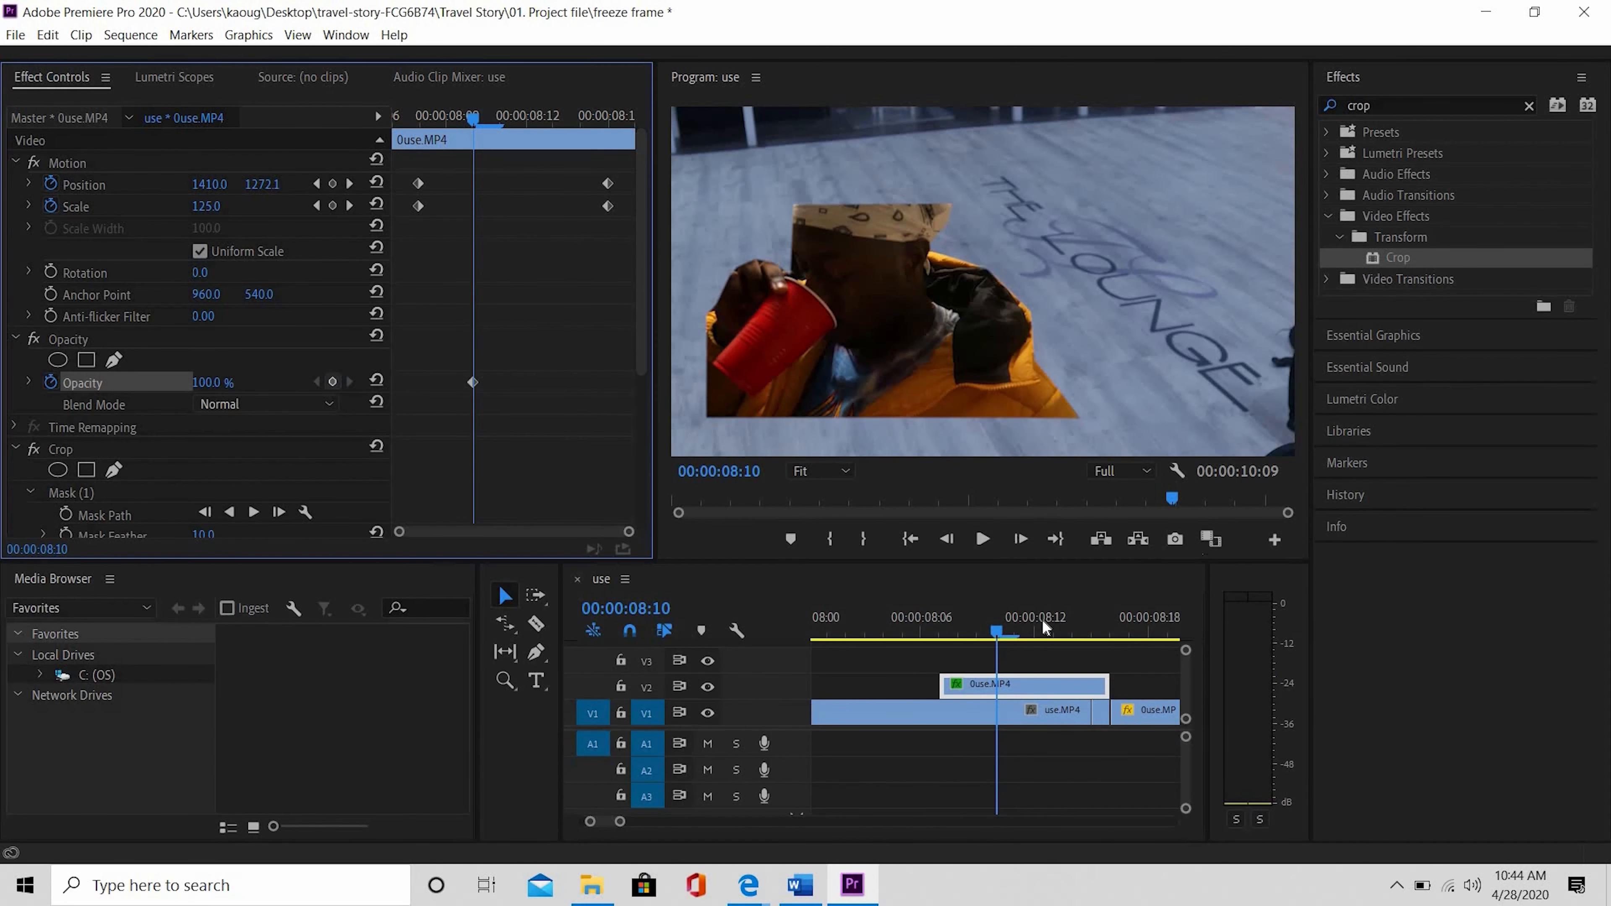
drag(992, 634, 940, 644)
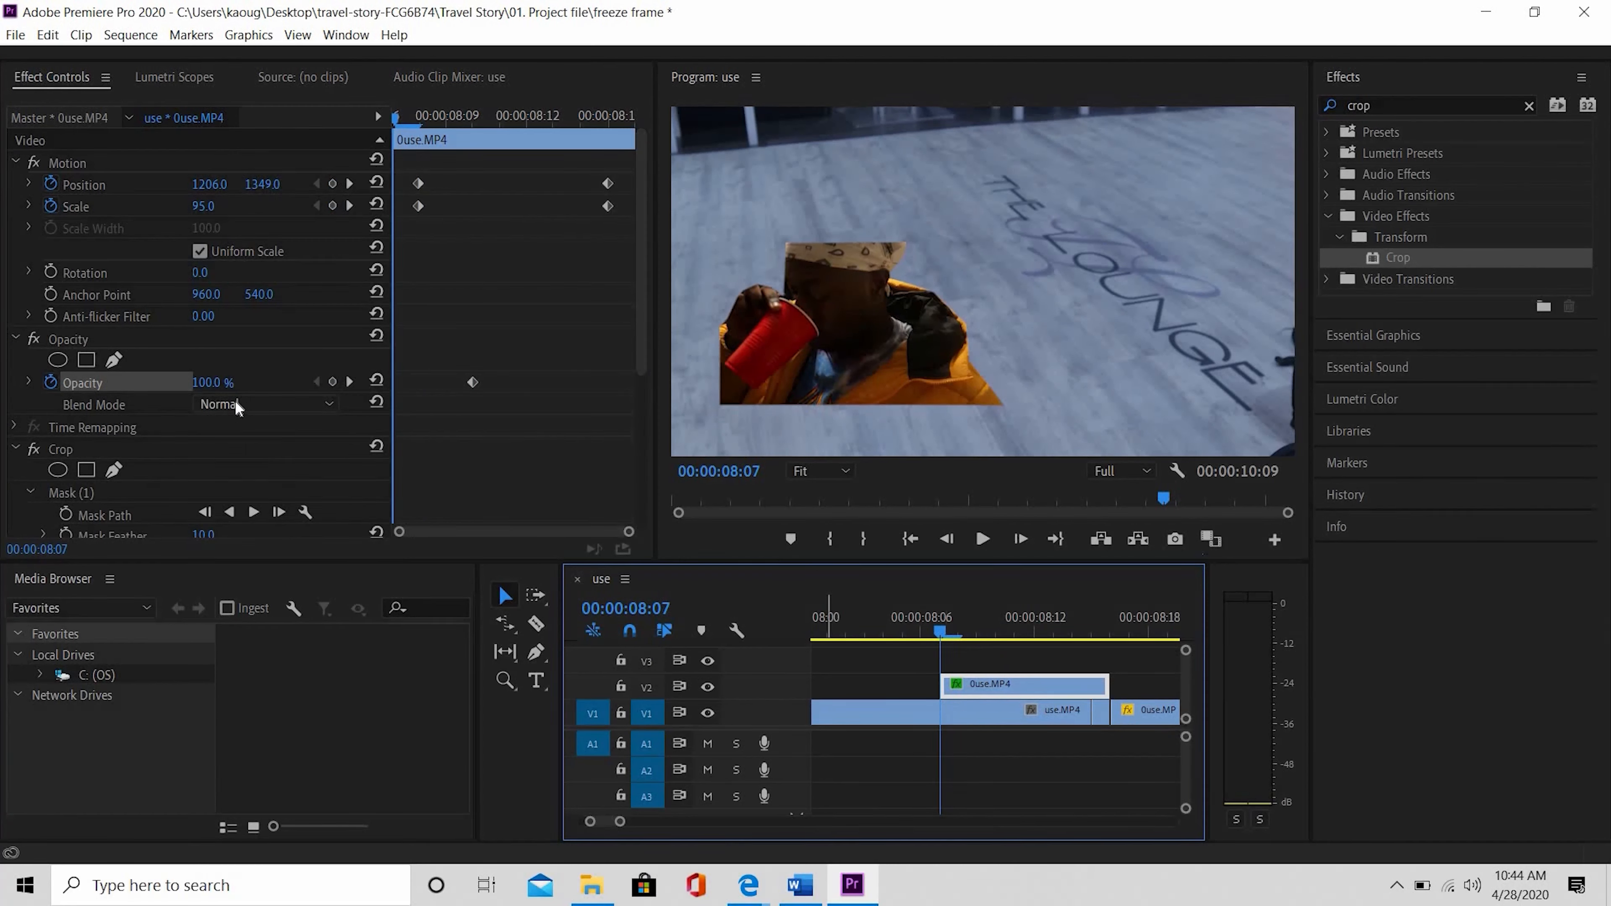
click(206, 383)
text(0)
key(Return)
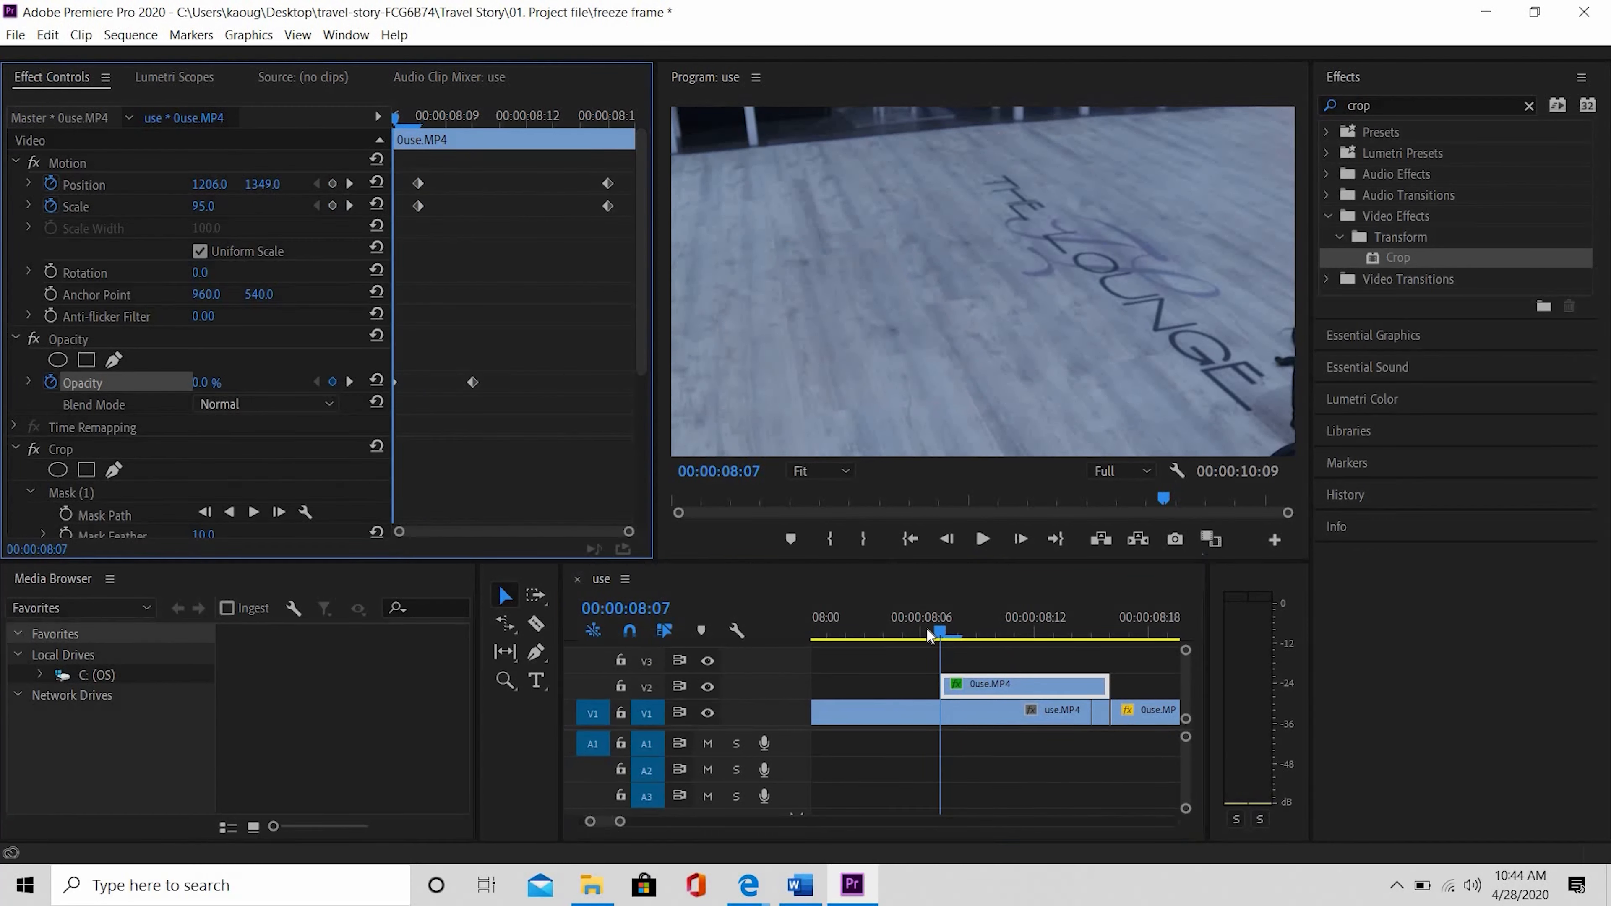